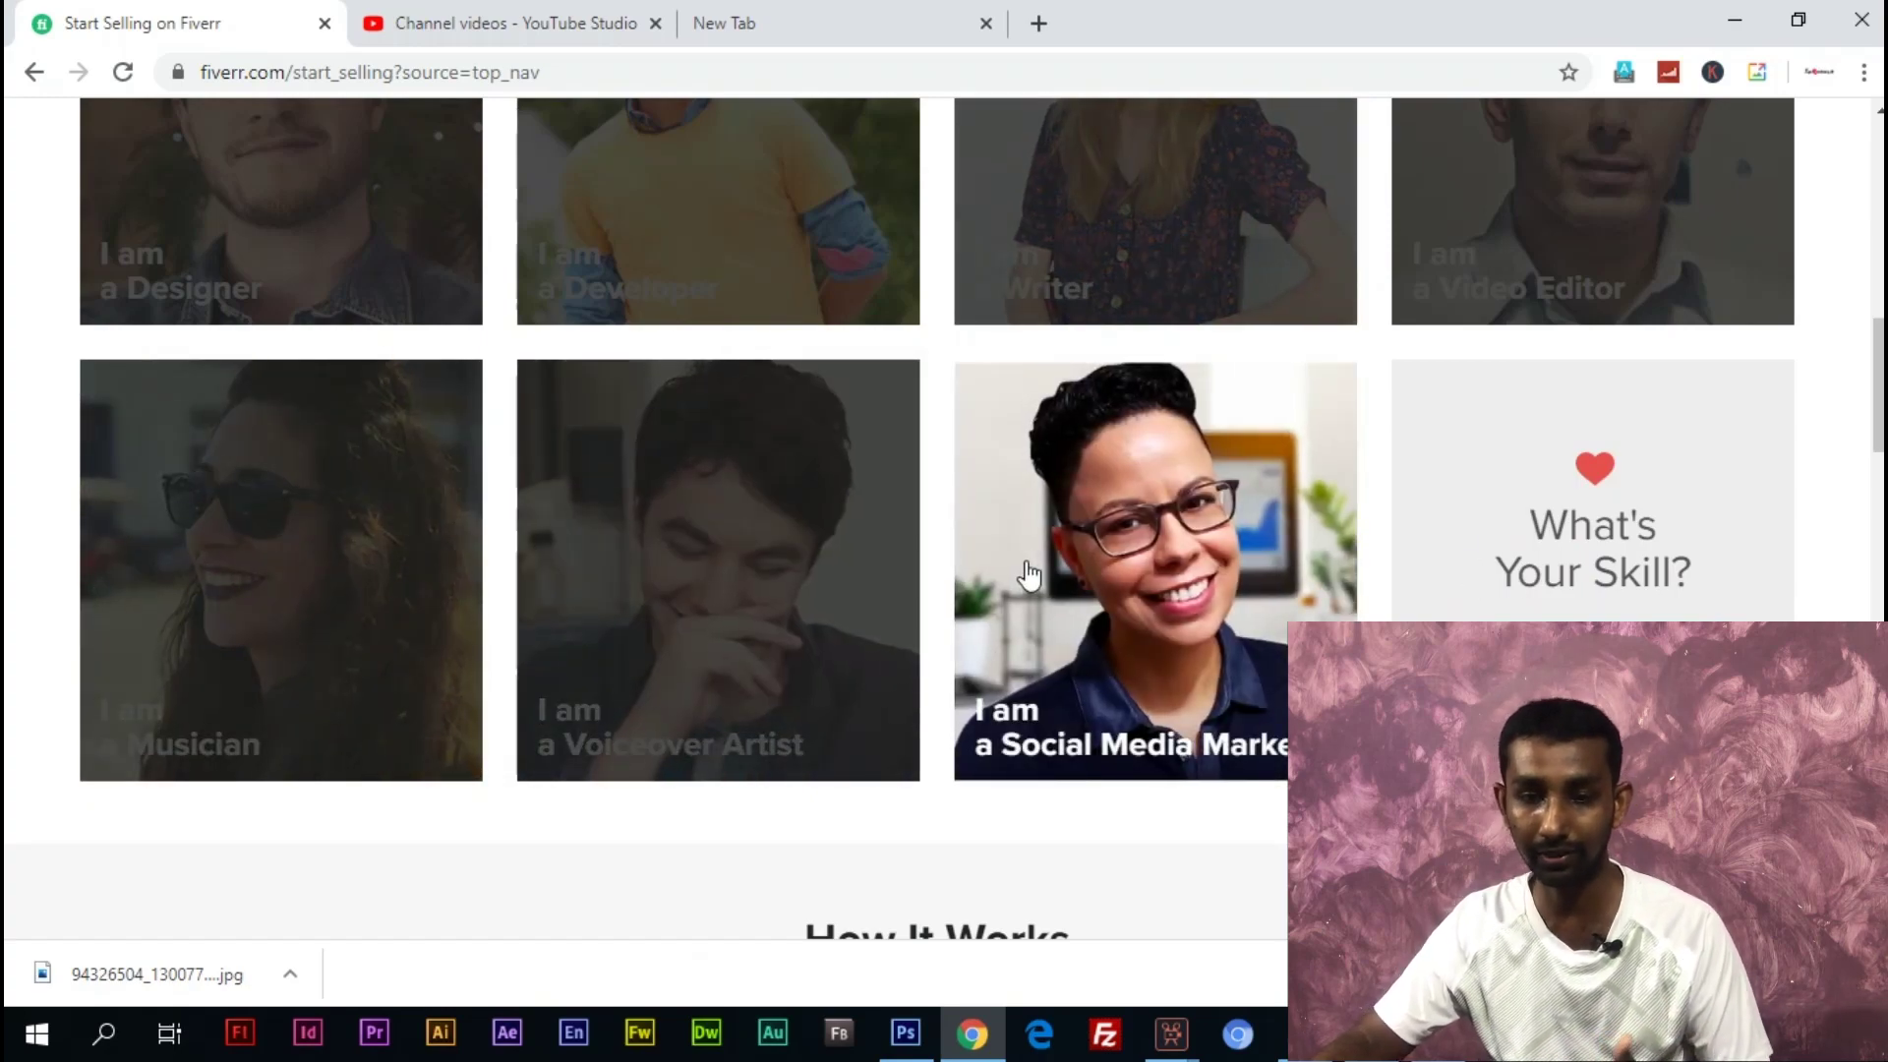
Step: Scroll down the Start Selling page, then back up to the Work Your Way banner
scroll(1027, 572, "down", 3)
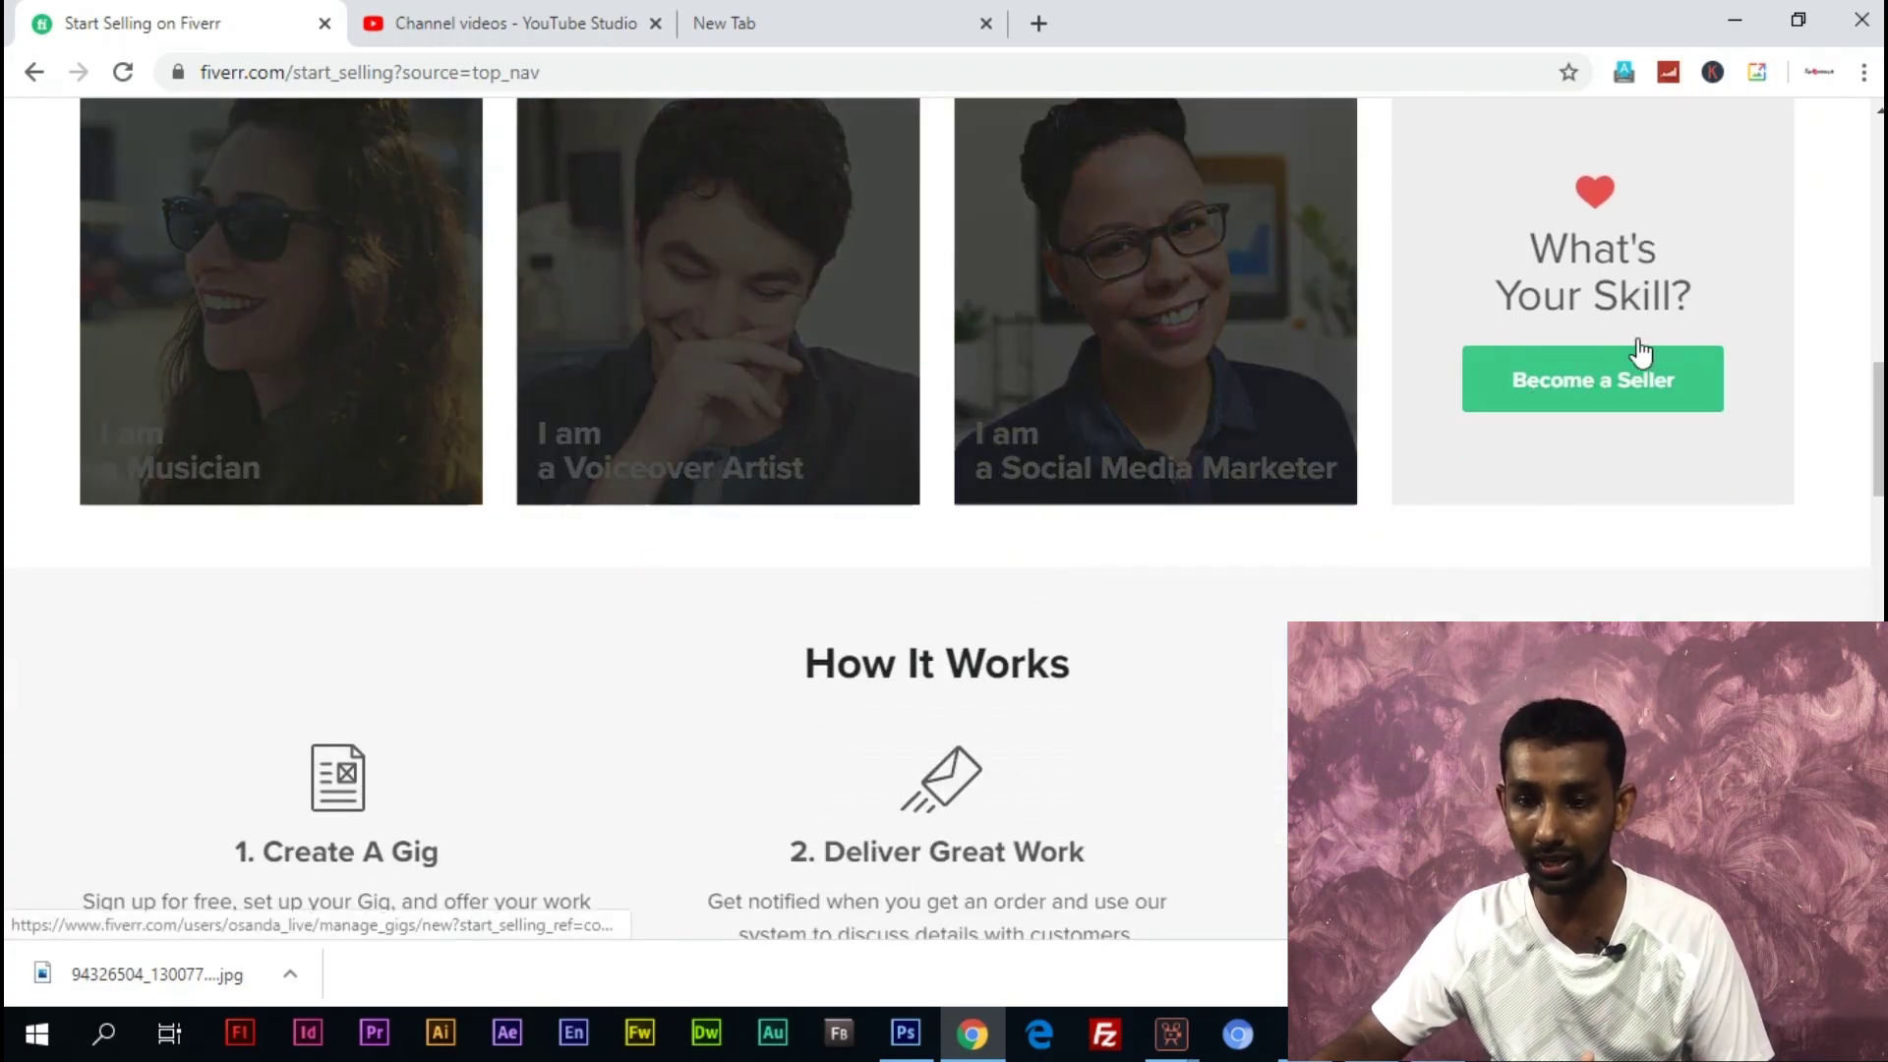
scroll(1574, 425, "down", 3)
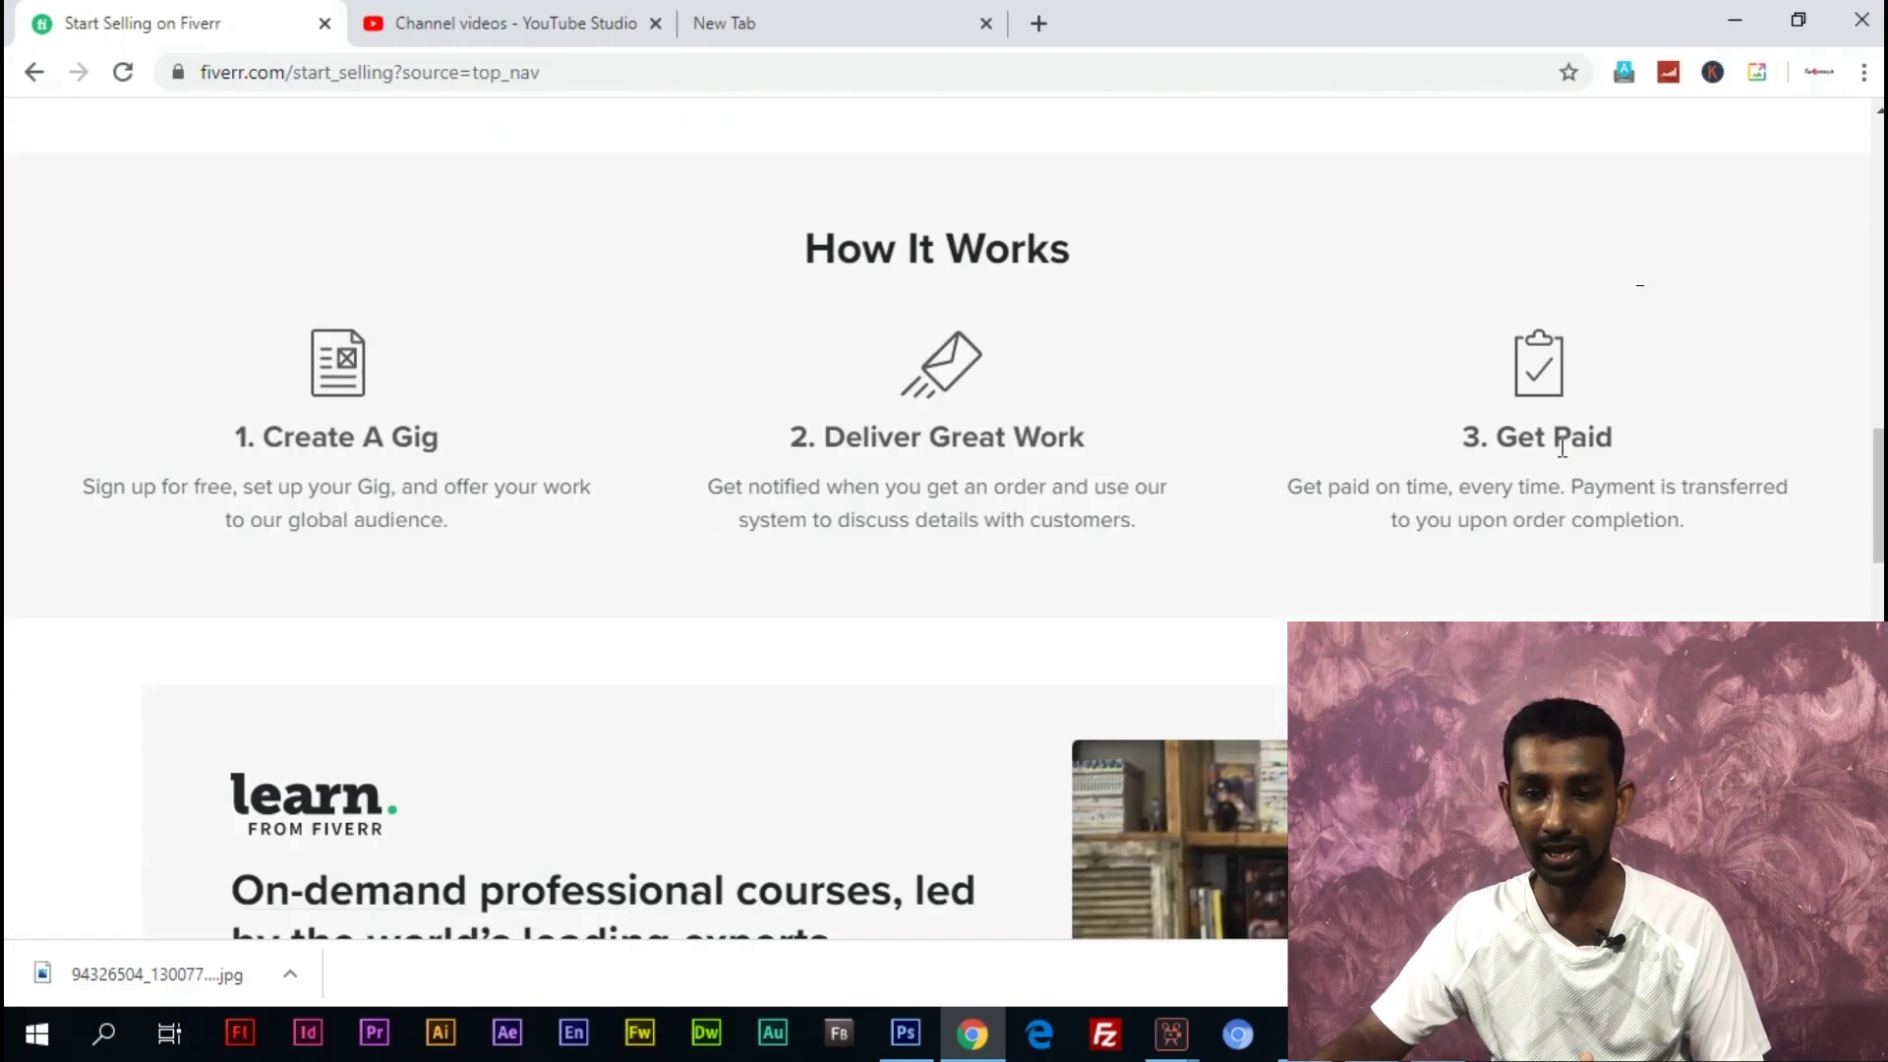
scroll(1564, 462, "up", 12)
scroll(1564, 462, "up", 4)
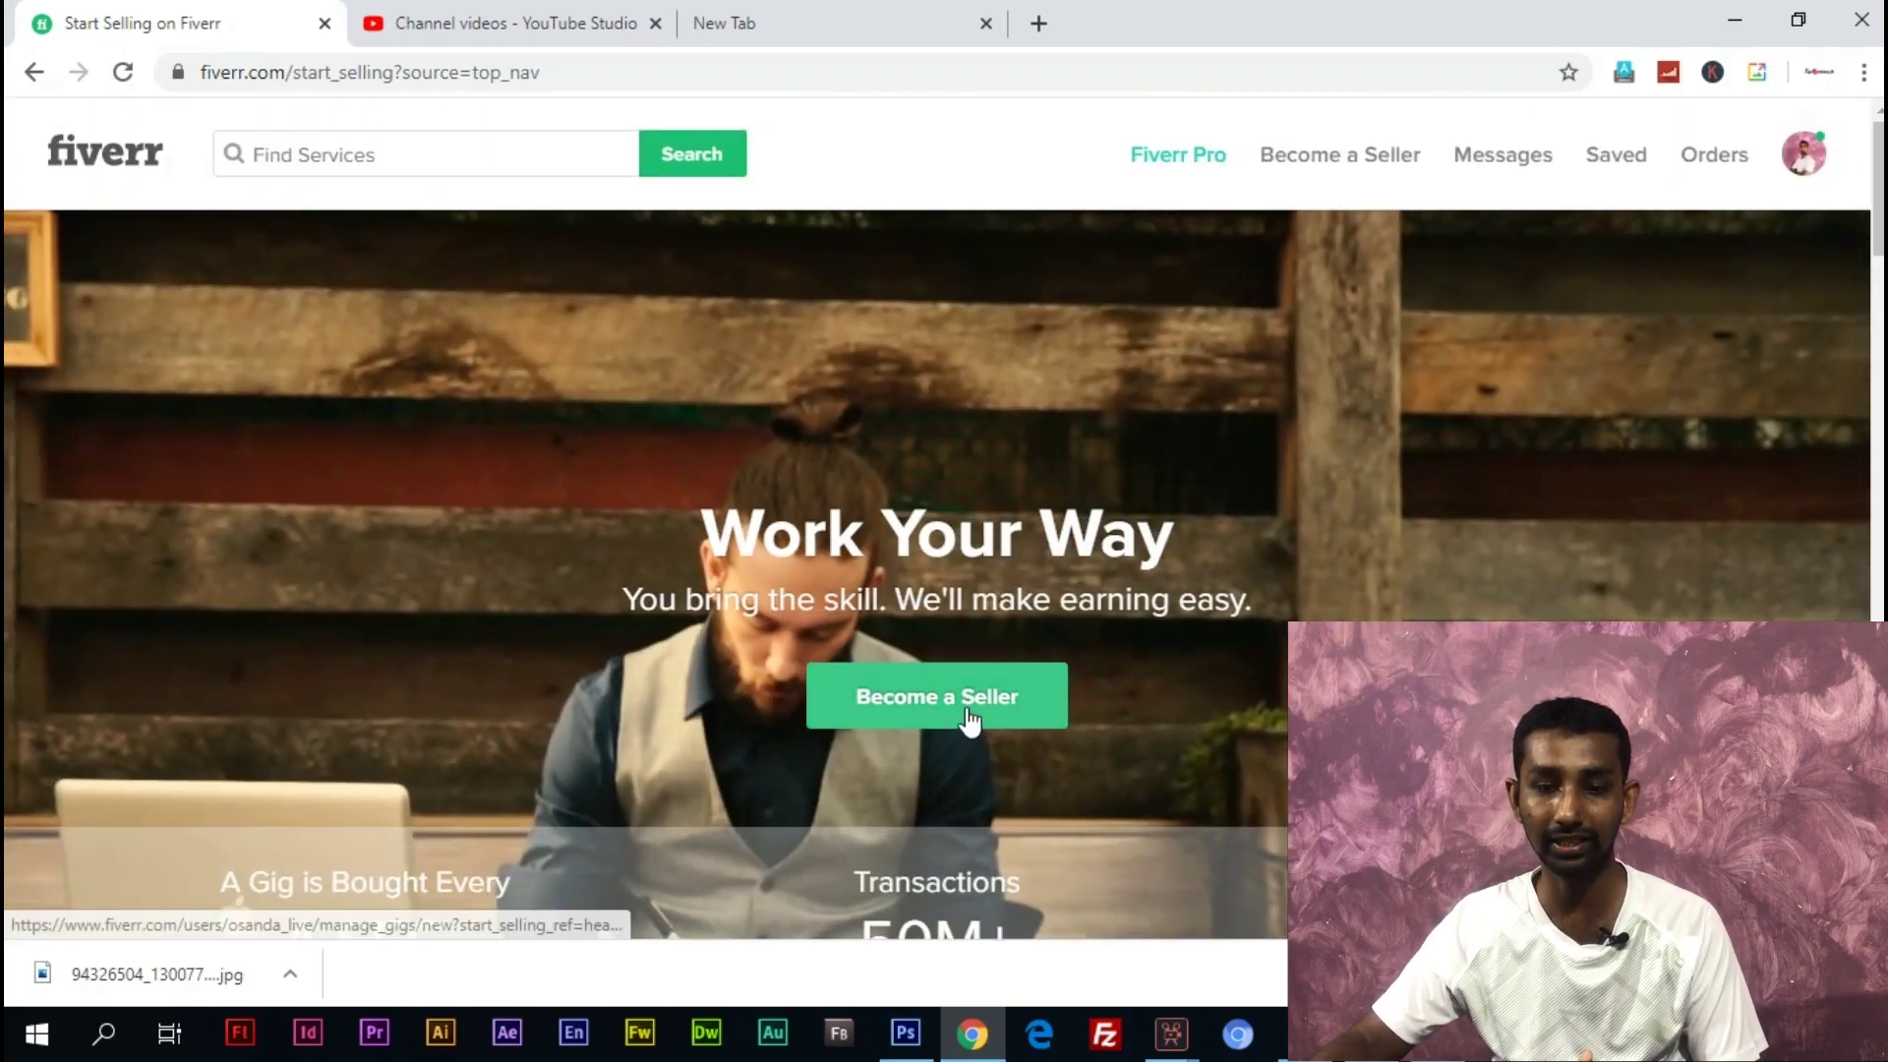
Step: Start seller onboarding via Become a Seller and continue to the successful-profile tips page
left_click(965, 706)
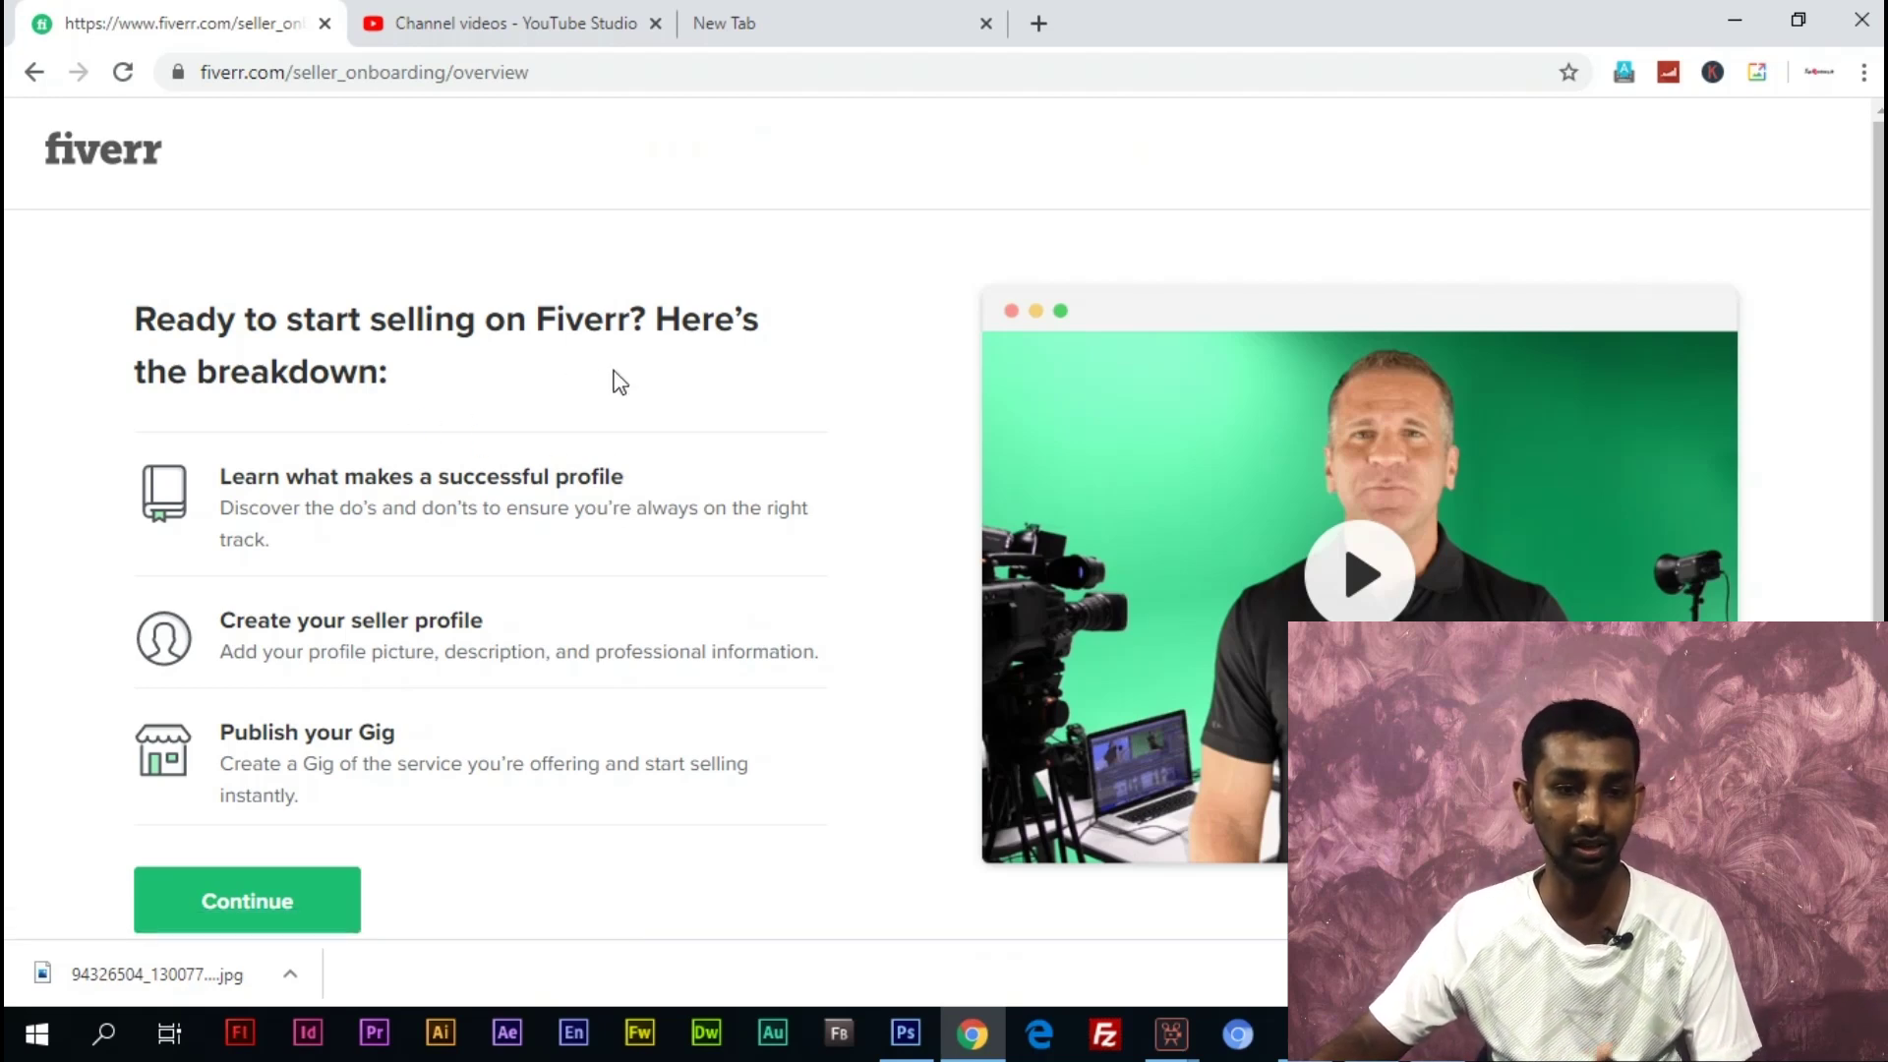
scroll(425, 430, "down", 1)
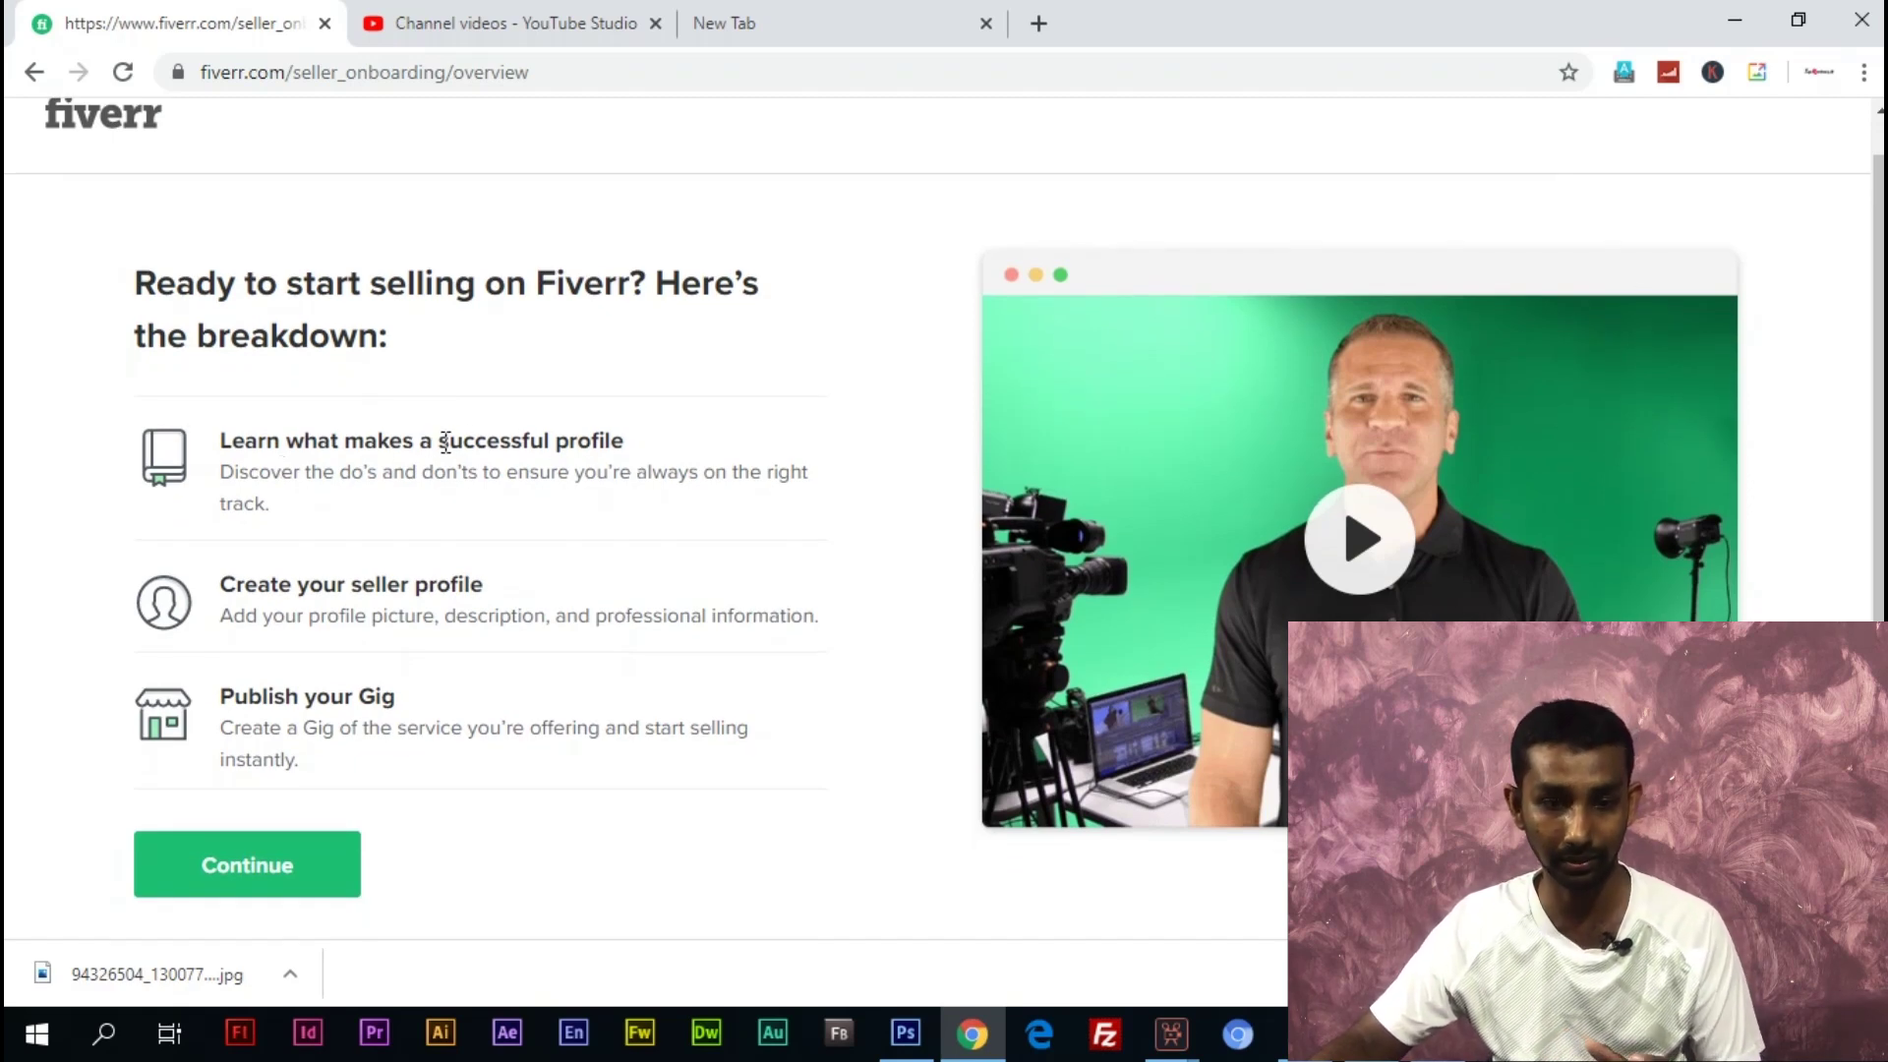
left_click_drag(439, 441, 632, 452)
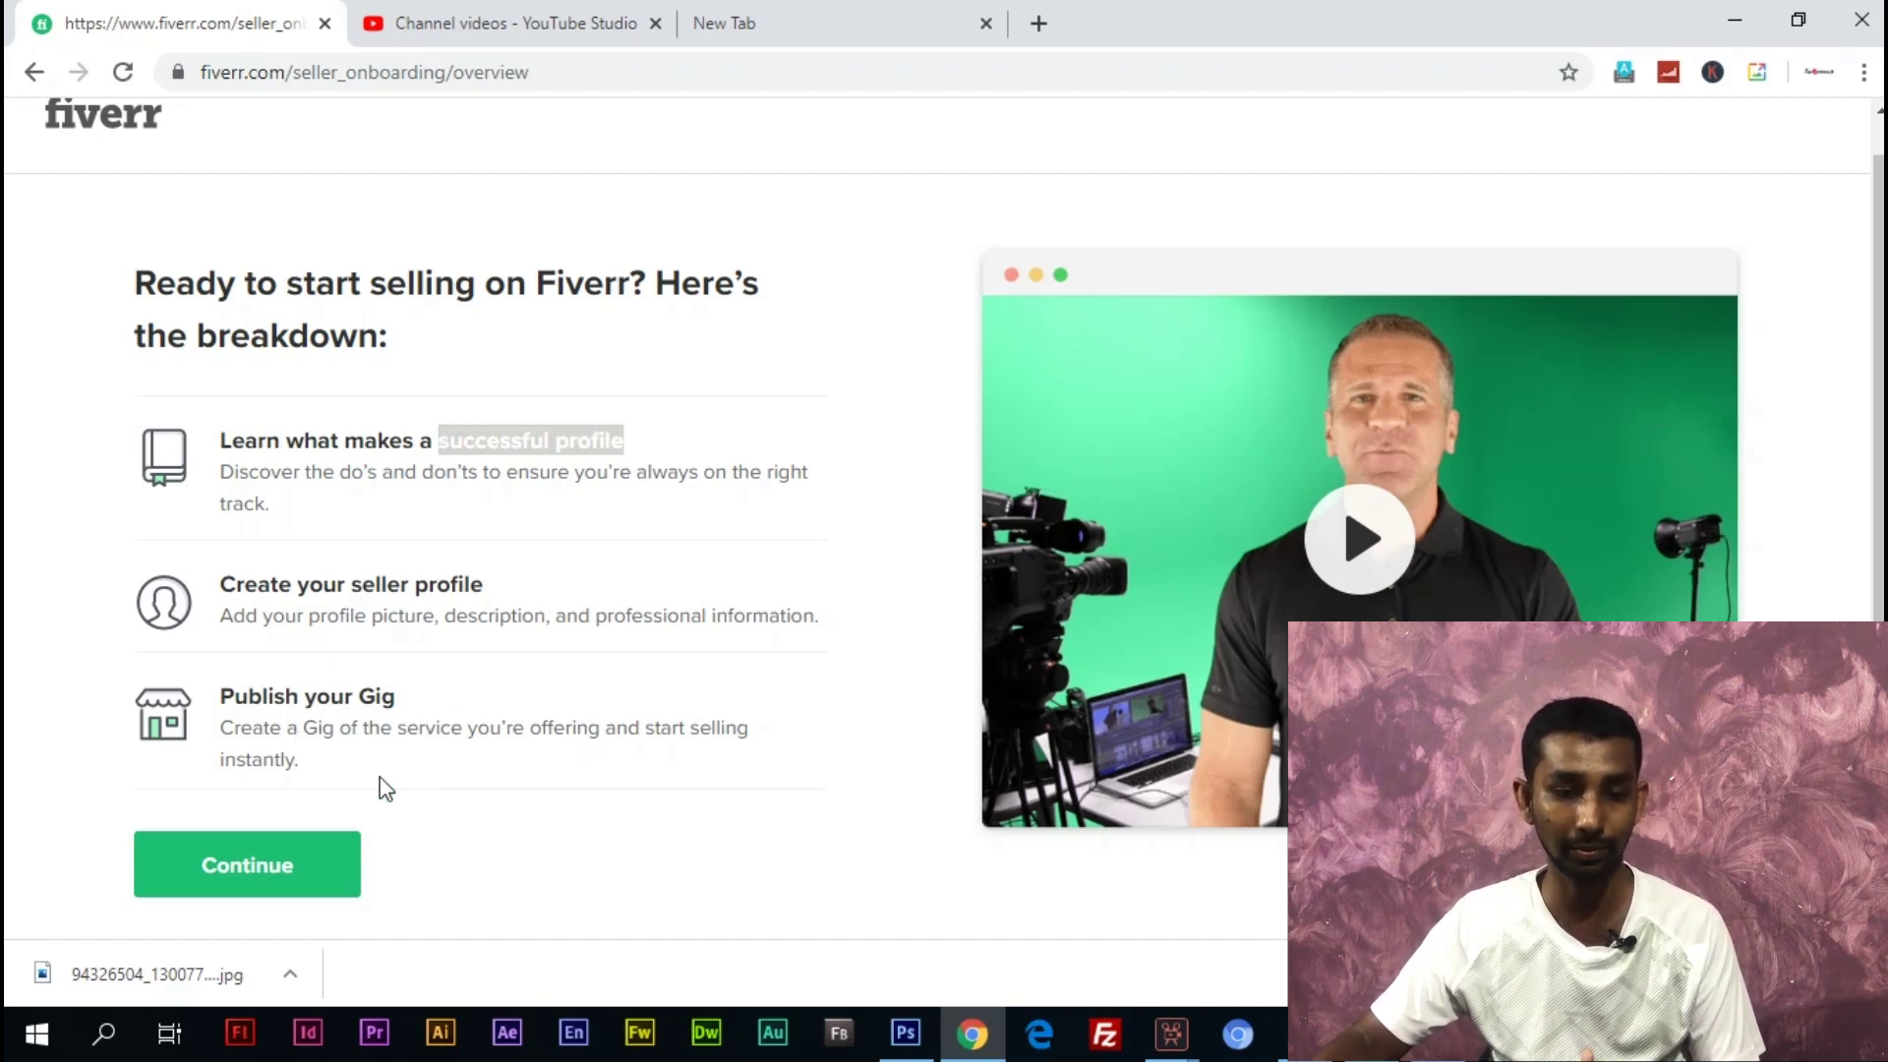
left_click(267, 862)
scroll(1291, 580, "down", 1)
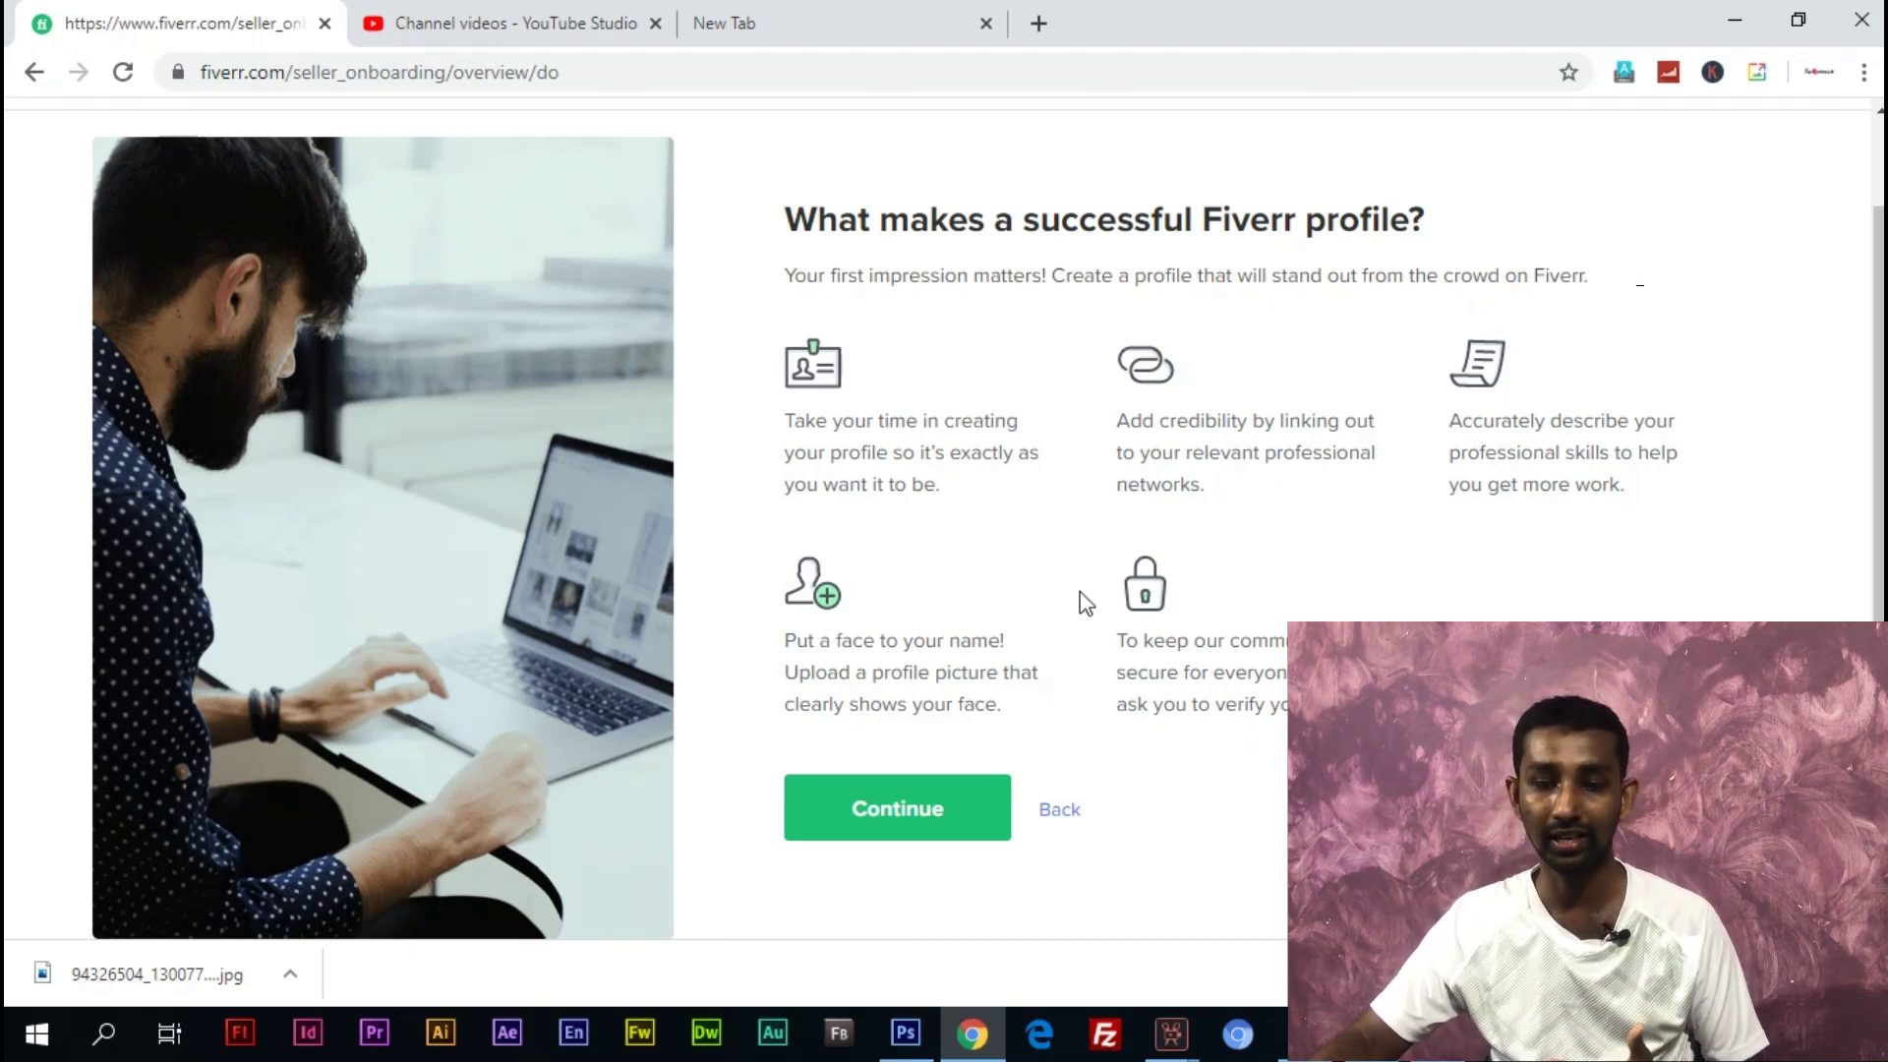
Step: Continue from the successful-profile tips to the things-to-steer-clear-of page
left_click(886, 832)
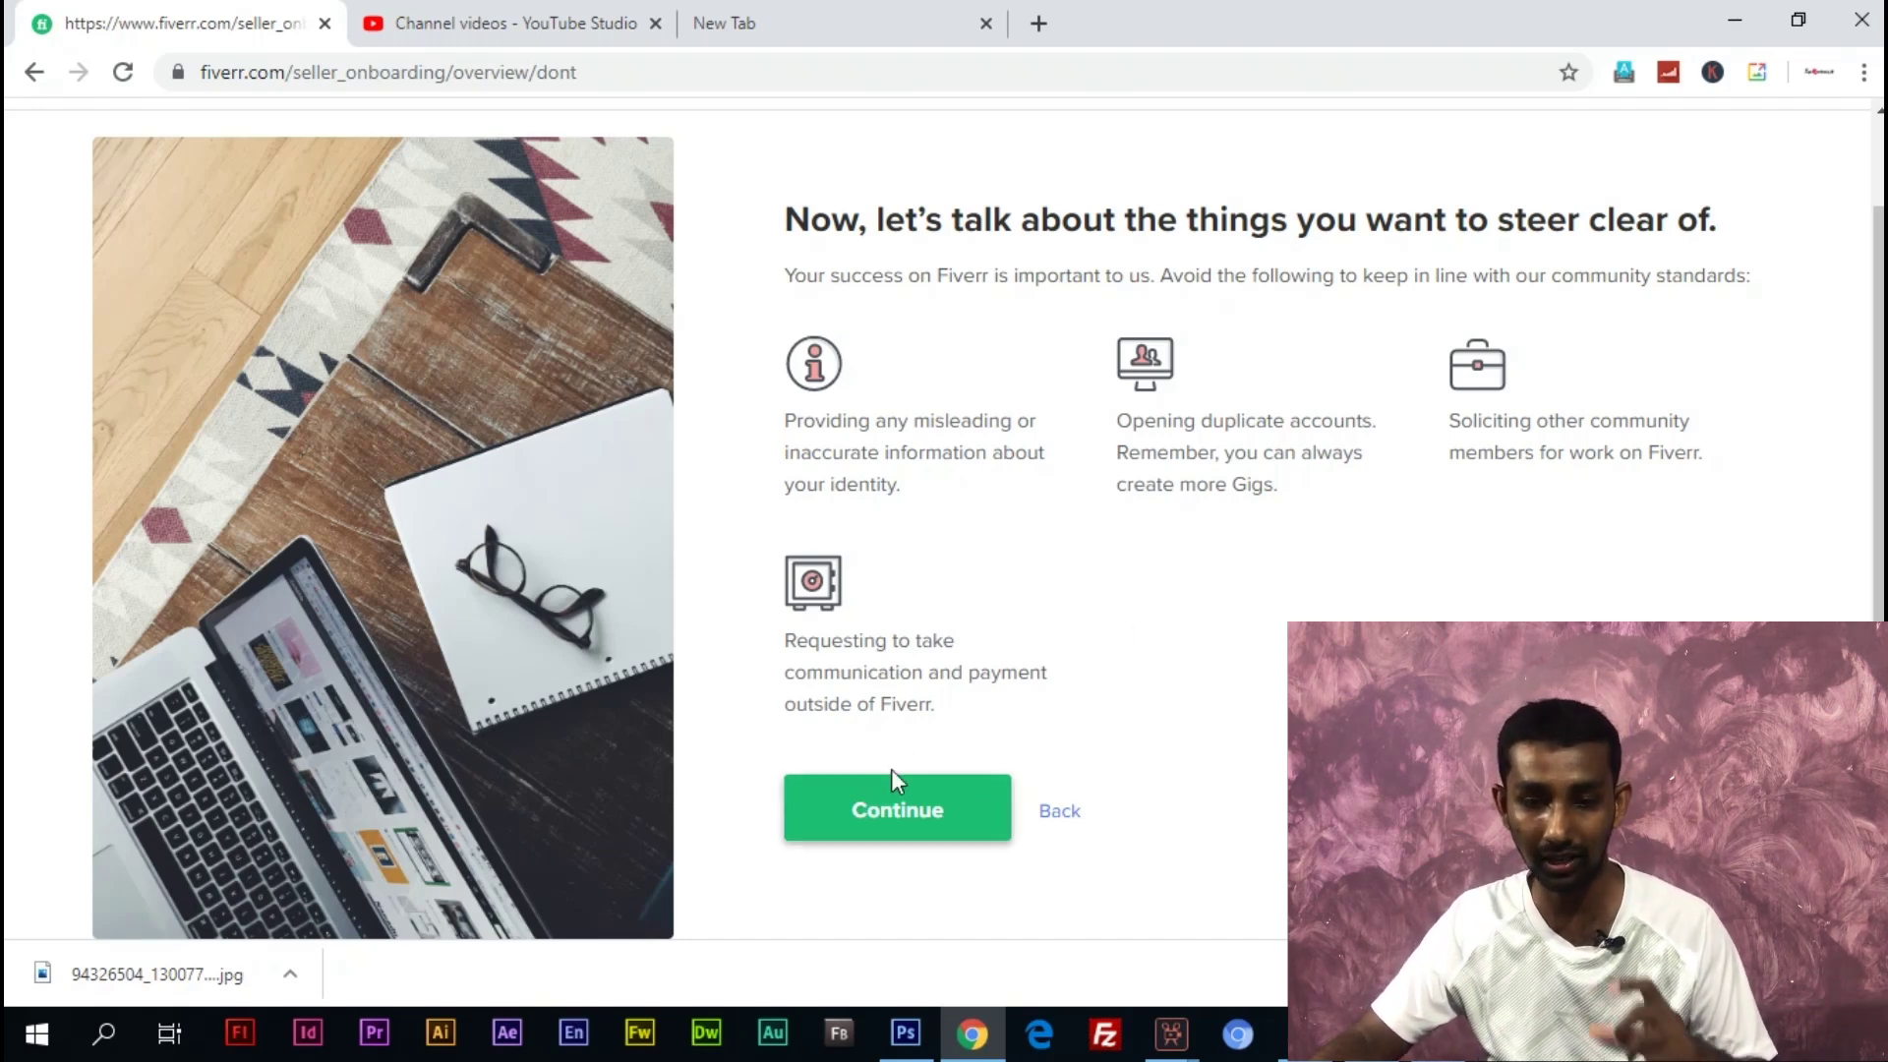
Step: Review the prefilled Personal Info name, picture, description and languages, then scroll on to Professional Info
left_click(905, 824)
scroll(1189, 604, "down", 1)
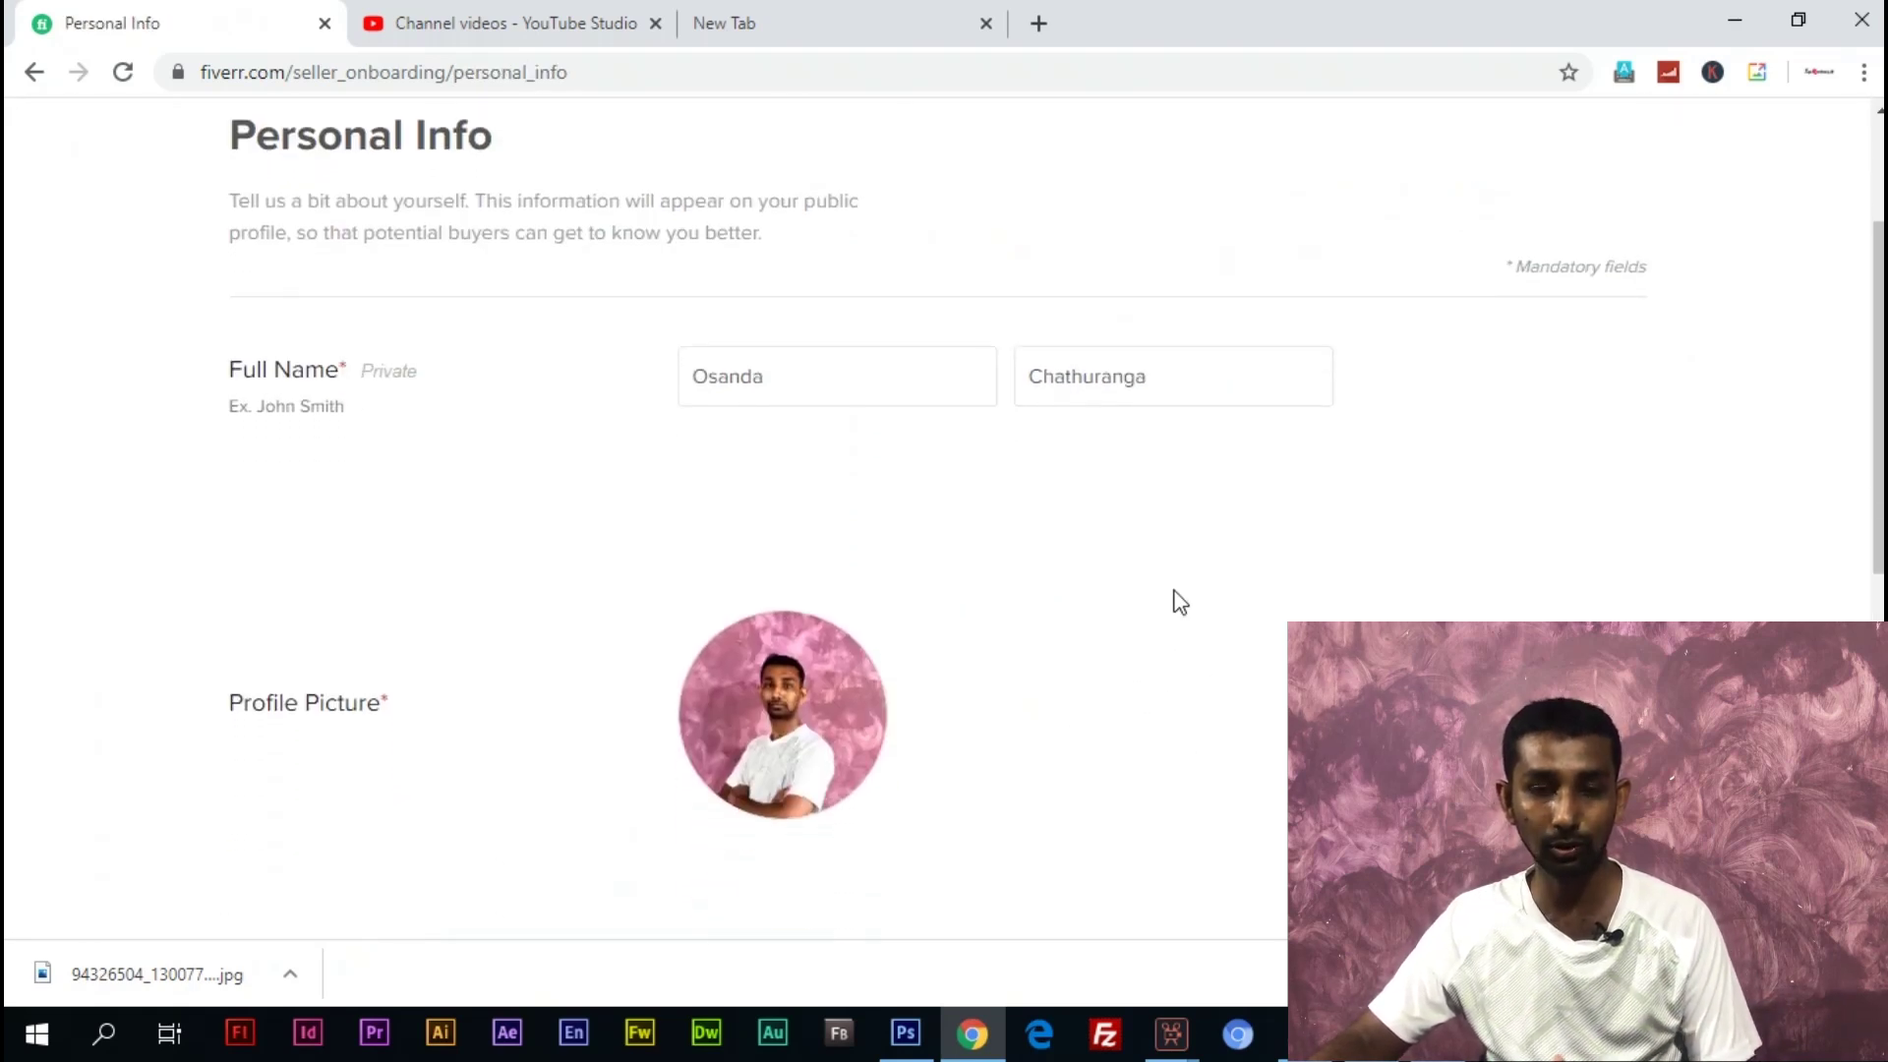
scroll(1121, 558, "up", 2)
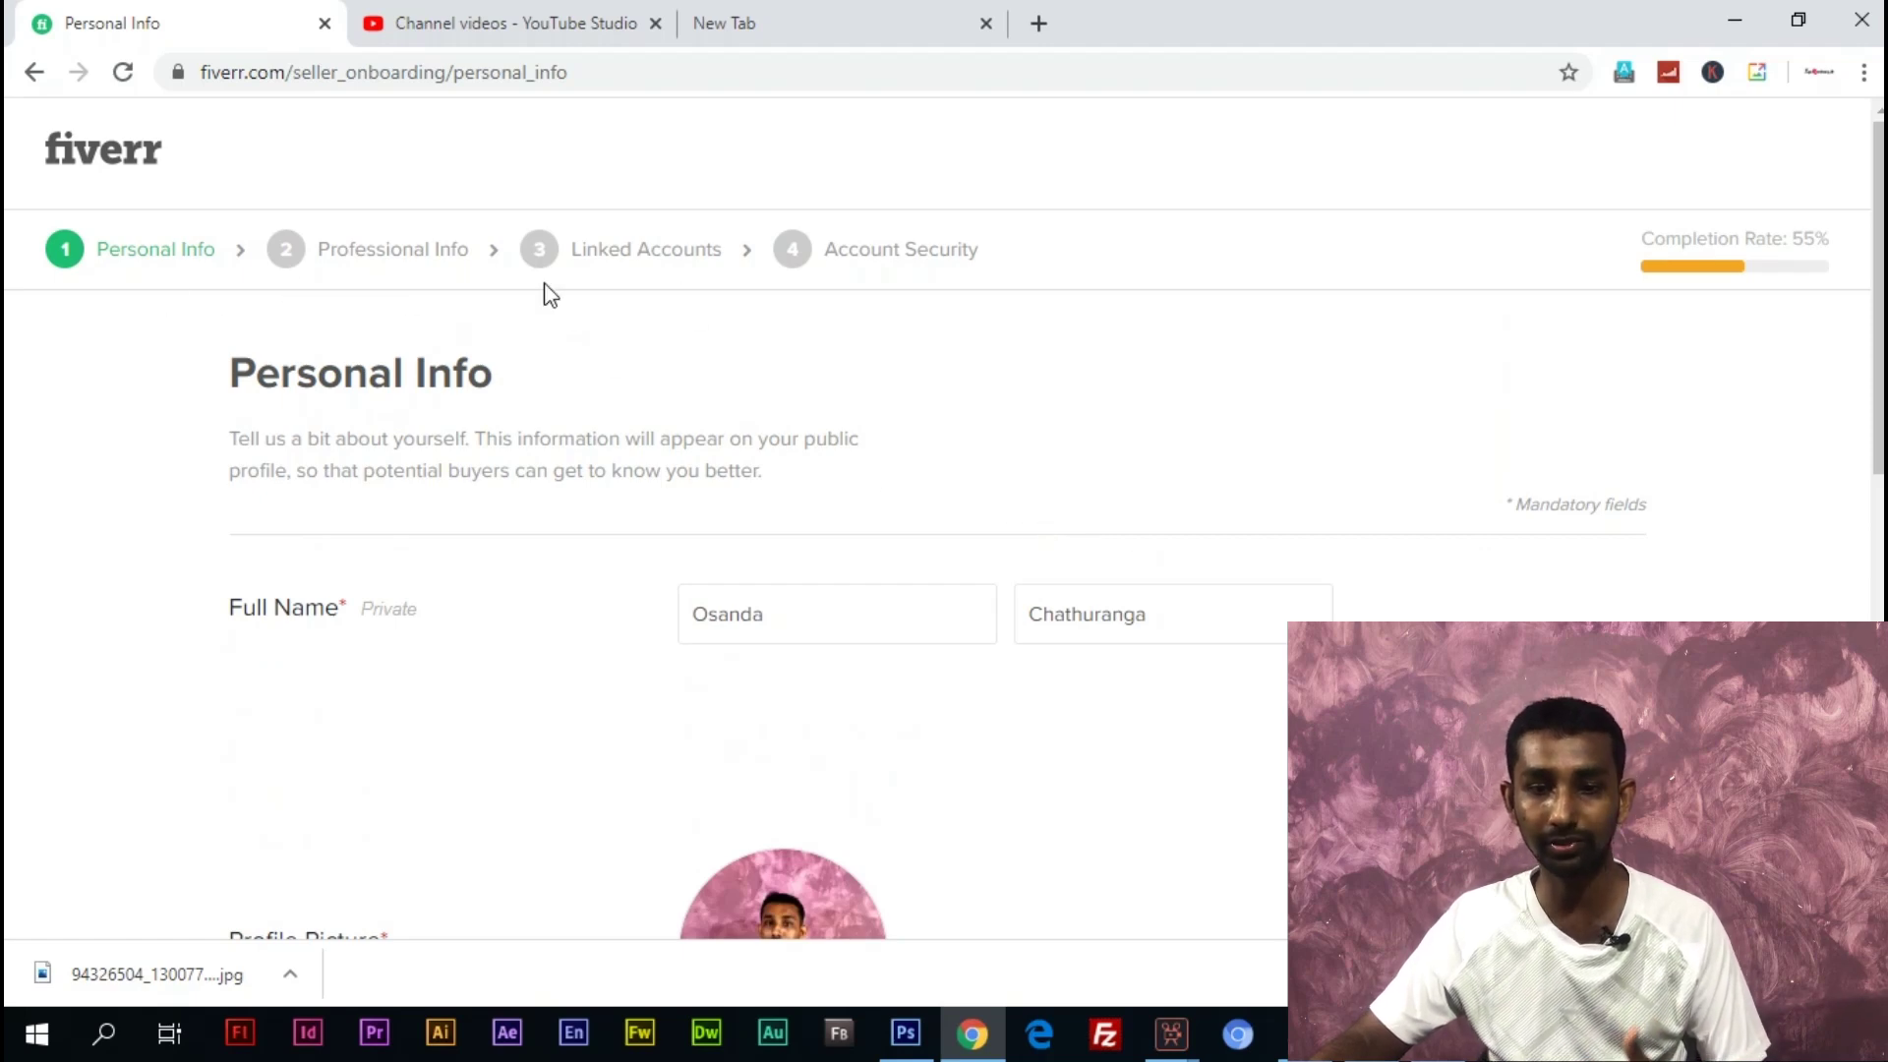
scroll(787, 340, "down", 2)
scroll(809, 349, "down", 1)
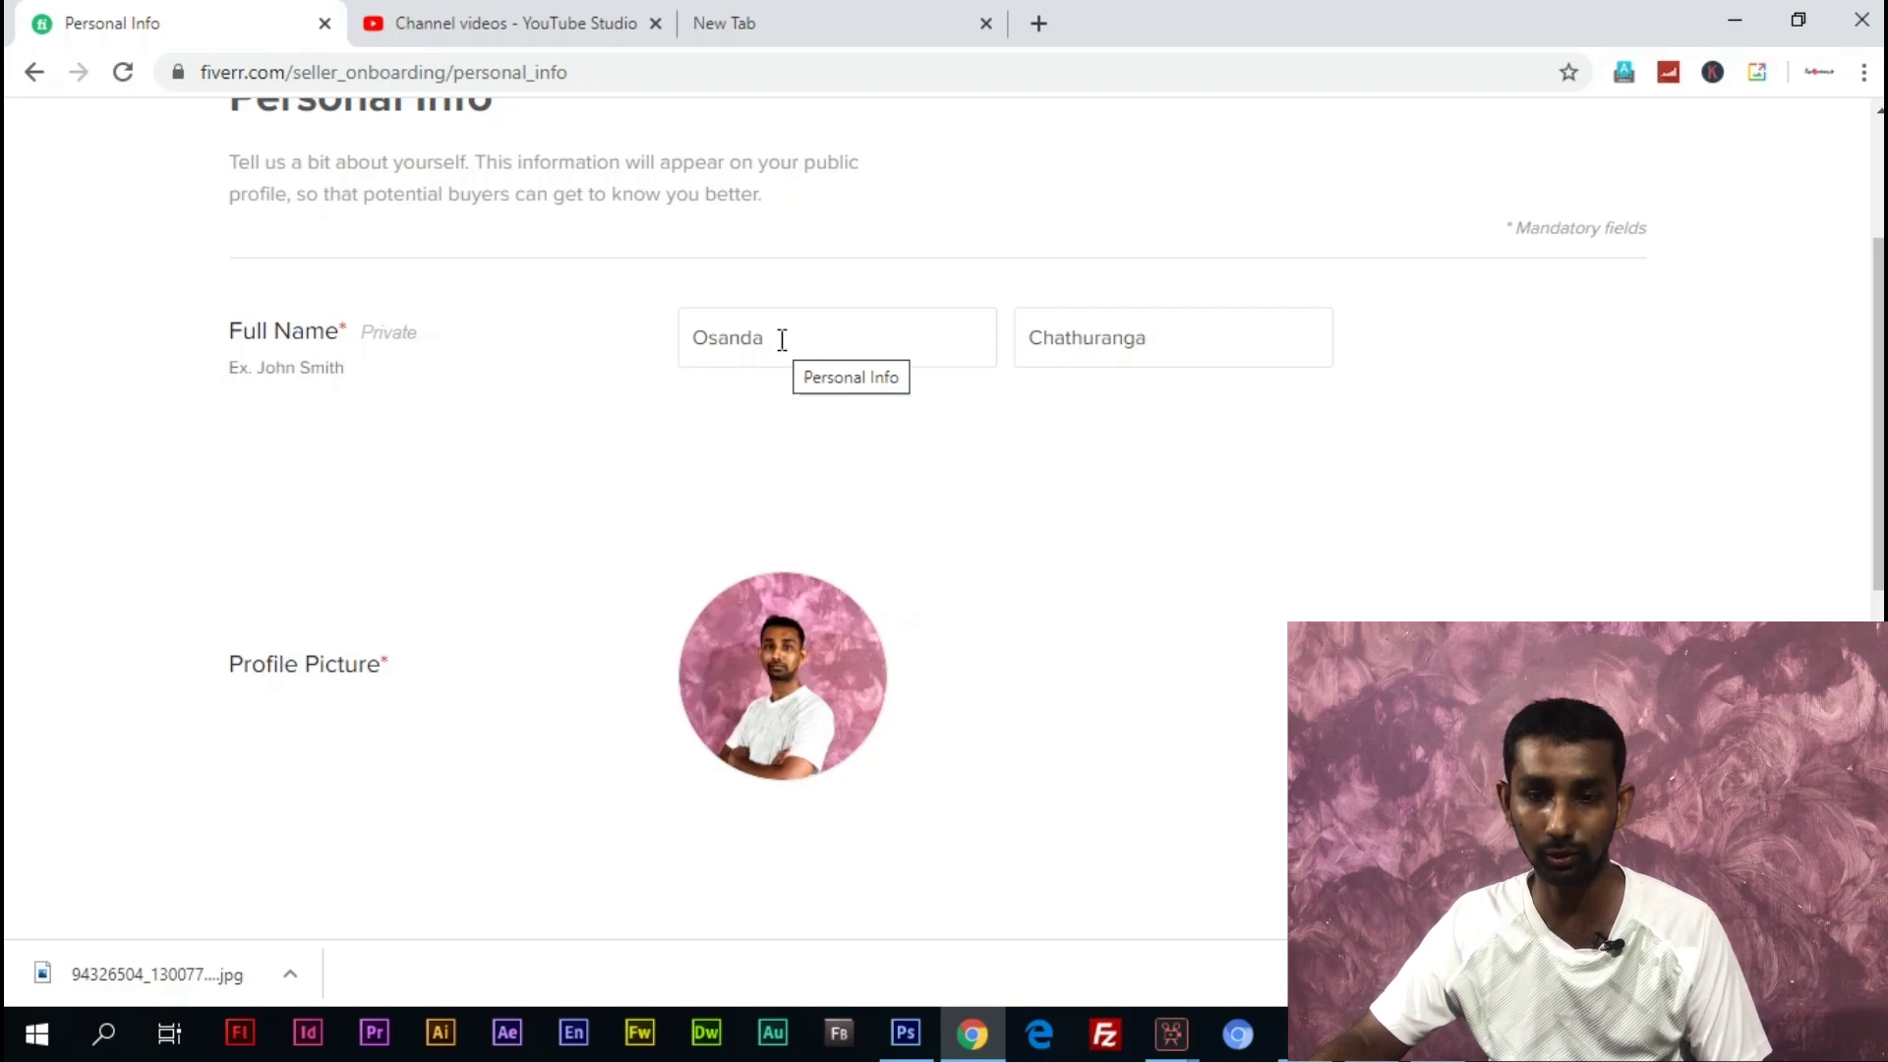
scroll(1053, 409, "down", 3)
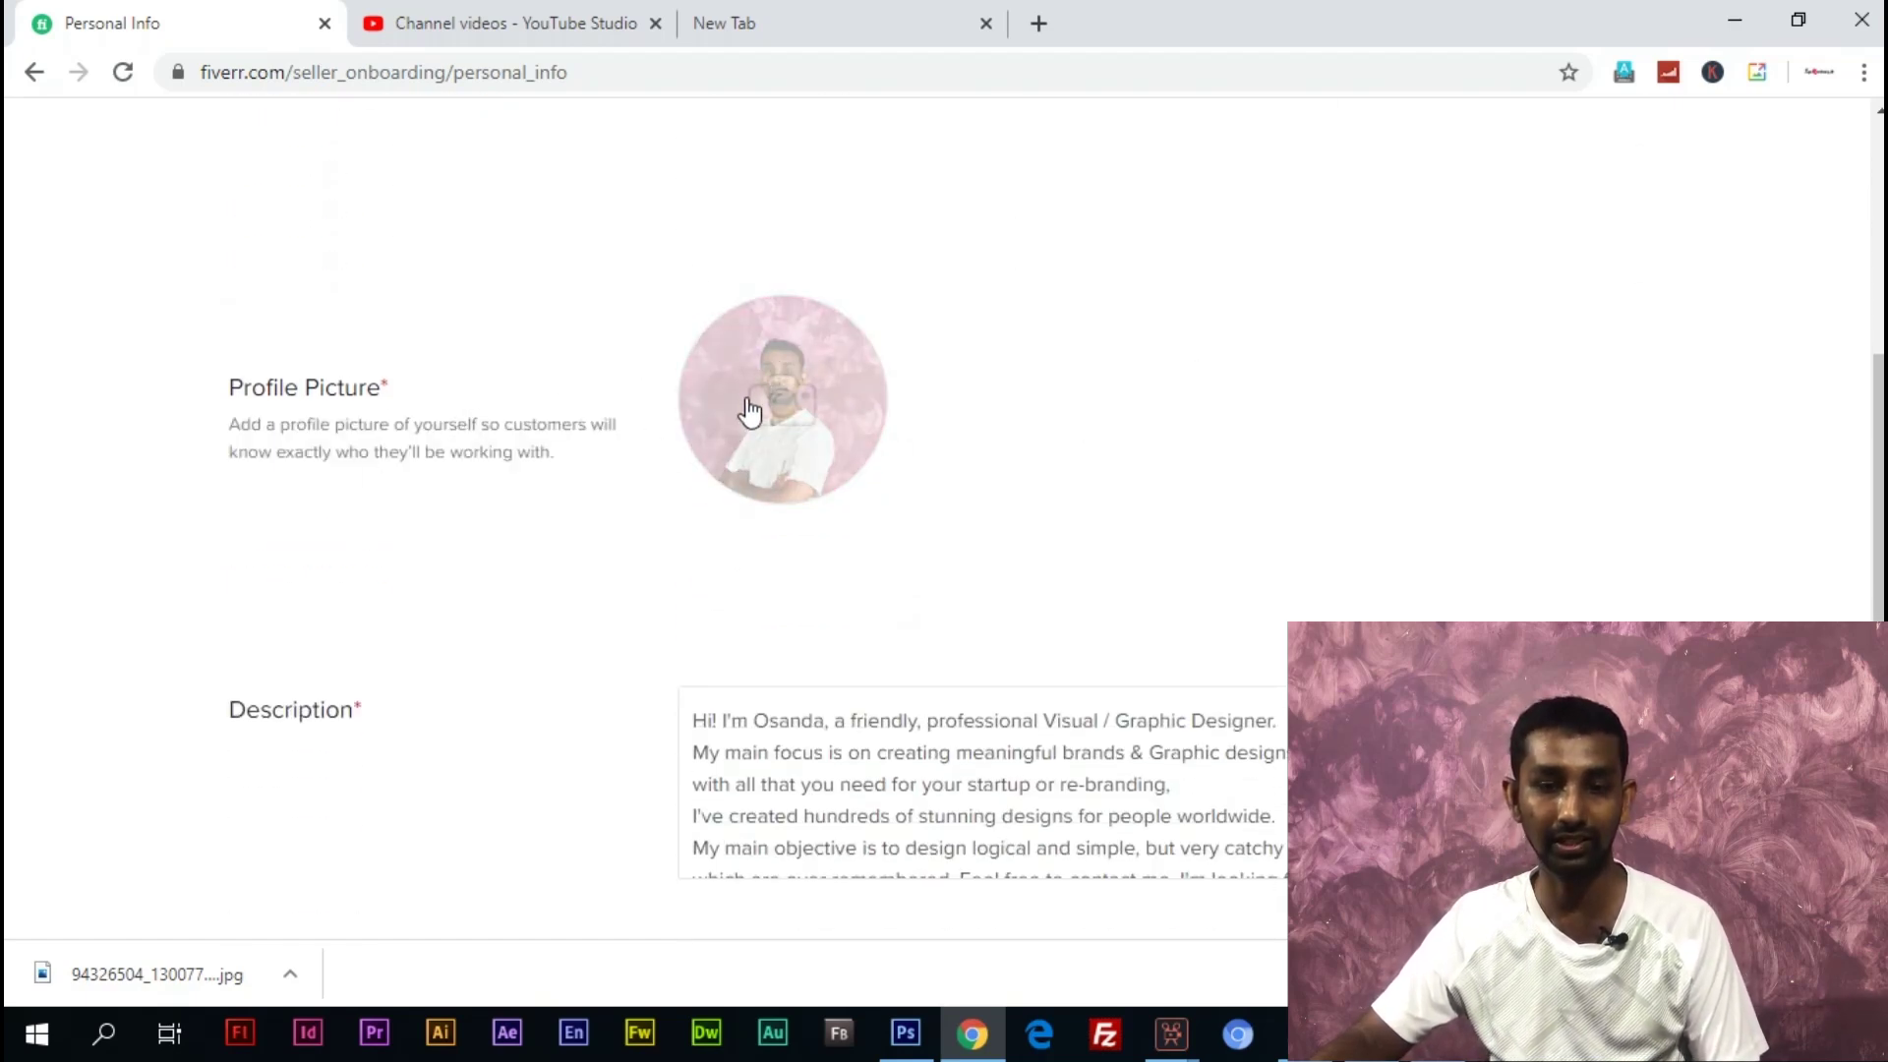
scroll(749, 409, "down", 3)
left_click(769, 480)
scroll(965, 426, "down", 1)
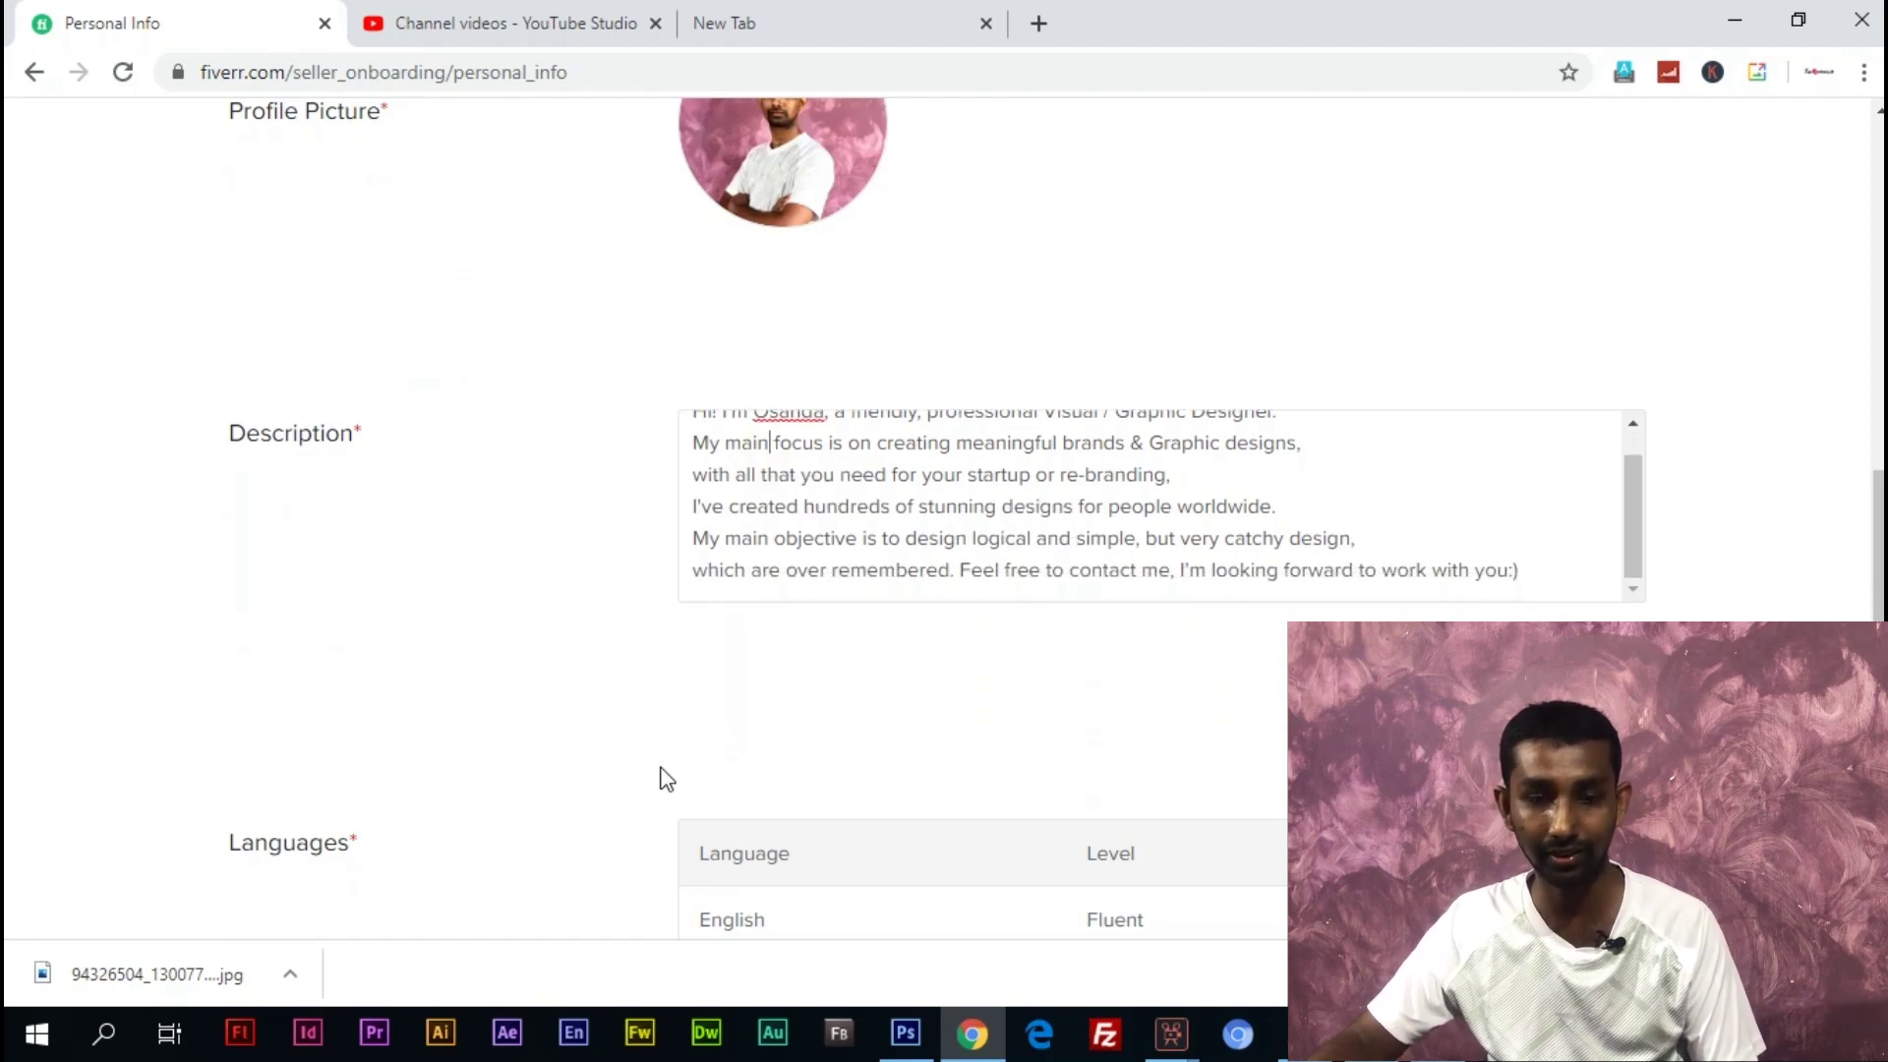
scroll(667, 779, "down", 1)
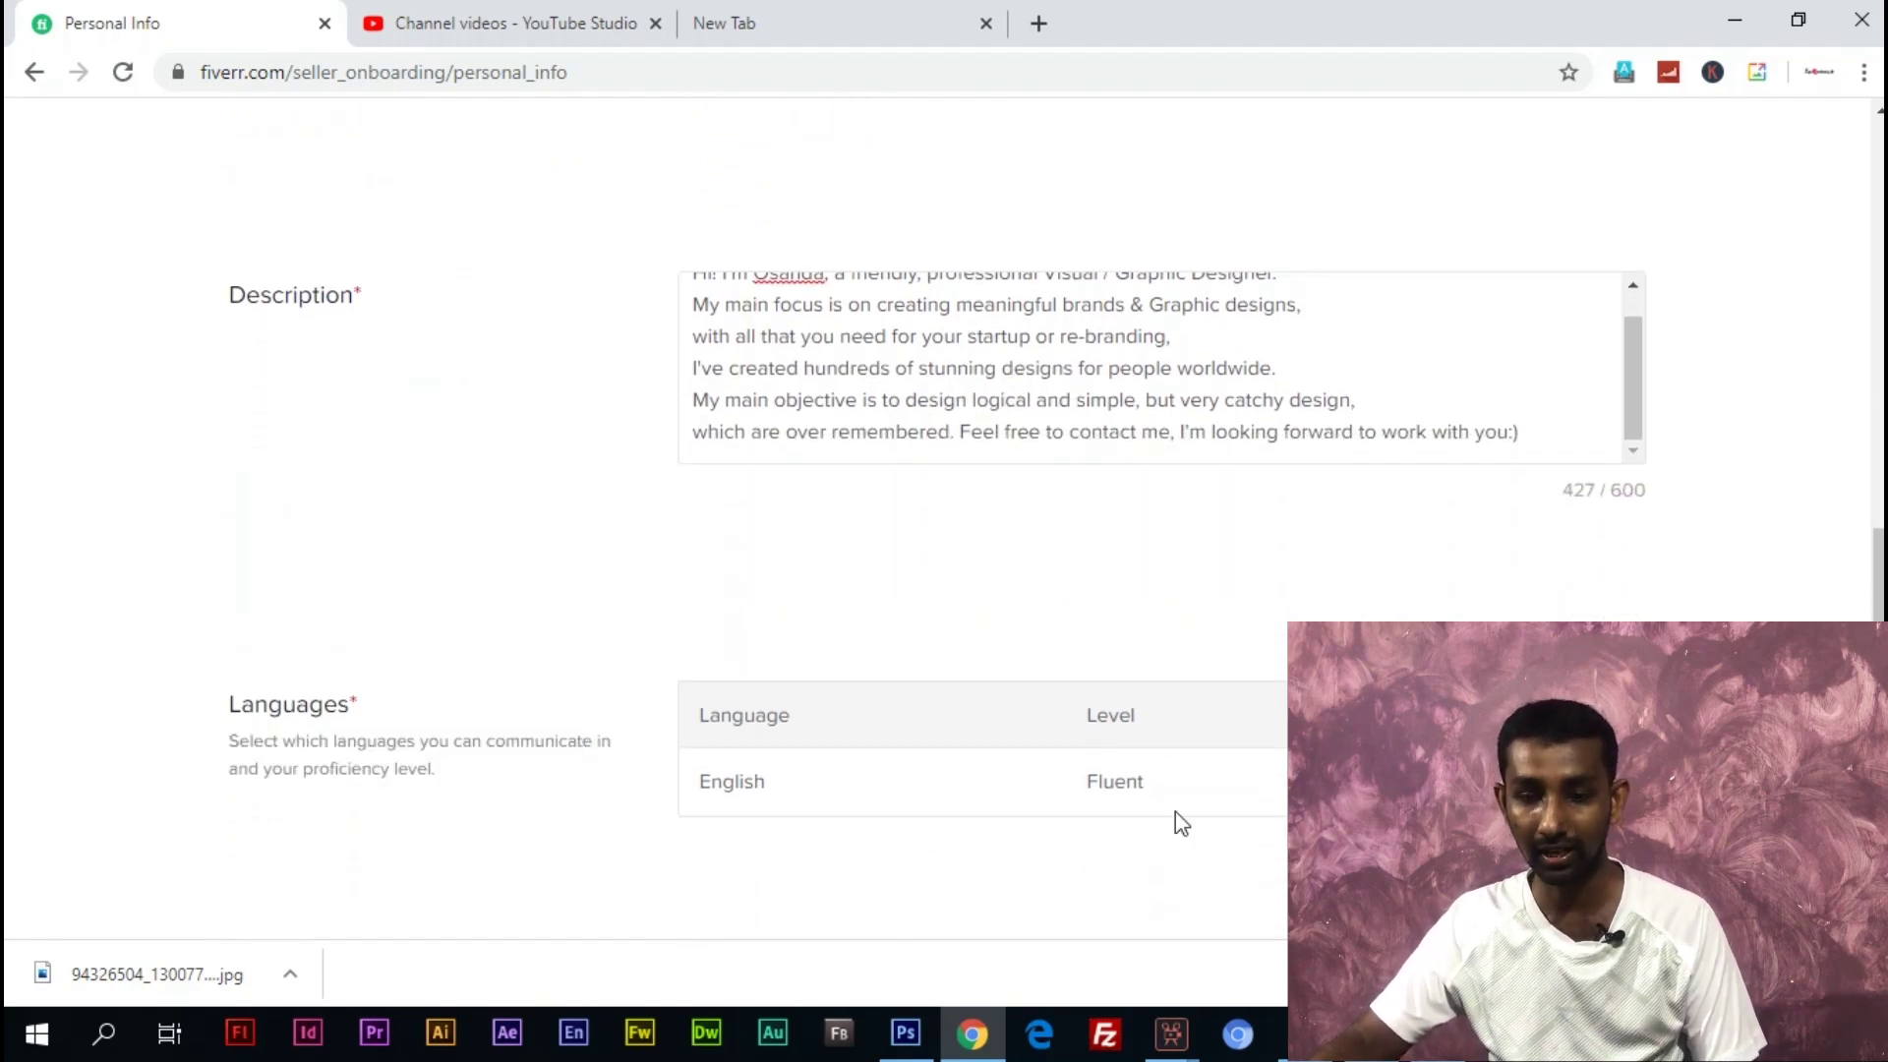
scroll(1205, 580, "down", 1)
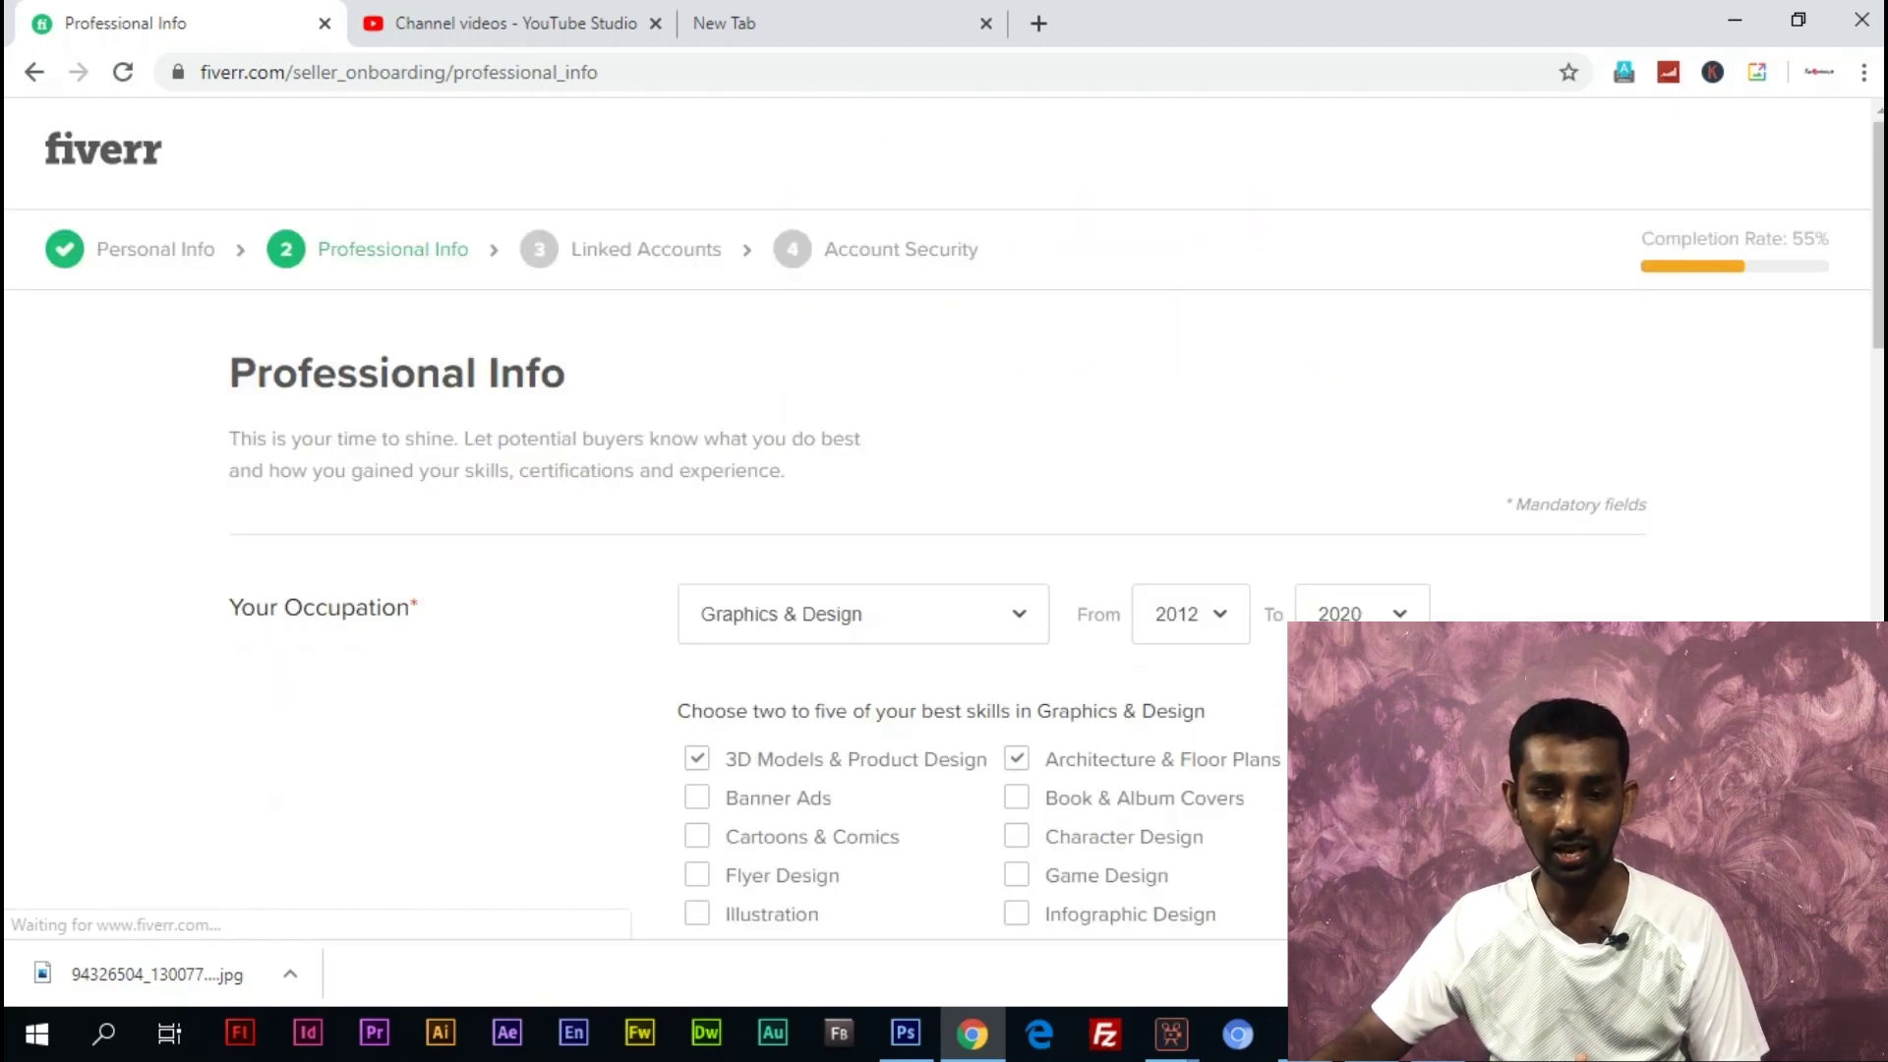
Step: Untick 3D Models and Architecture & Floor Plans; tick Banner Ads, Illustration and Logo Design
scroll(894, 505, "down", 3)
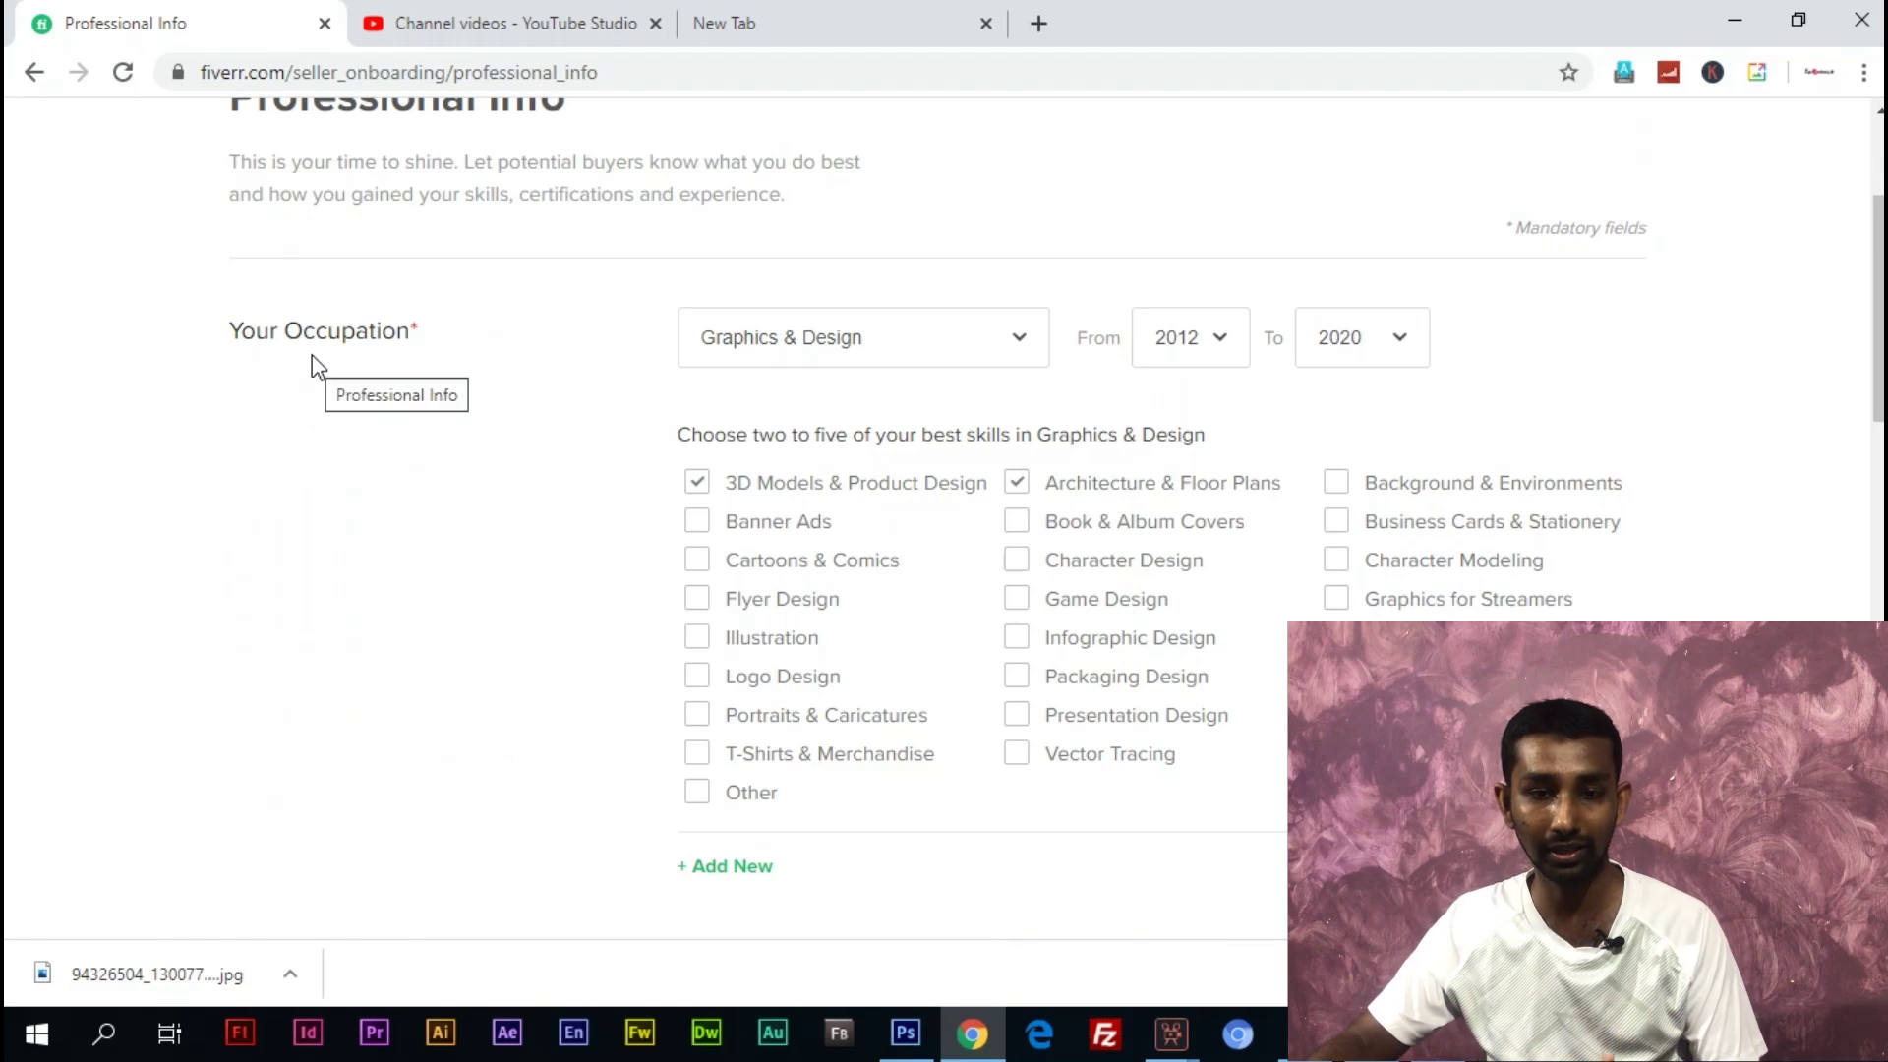
scroll(413, 360, "up", 1)
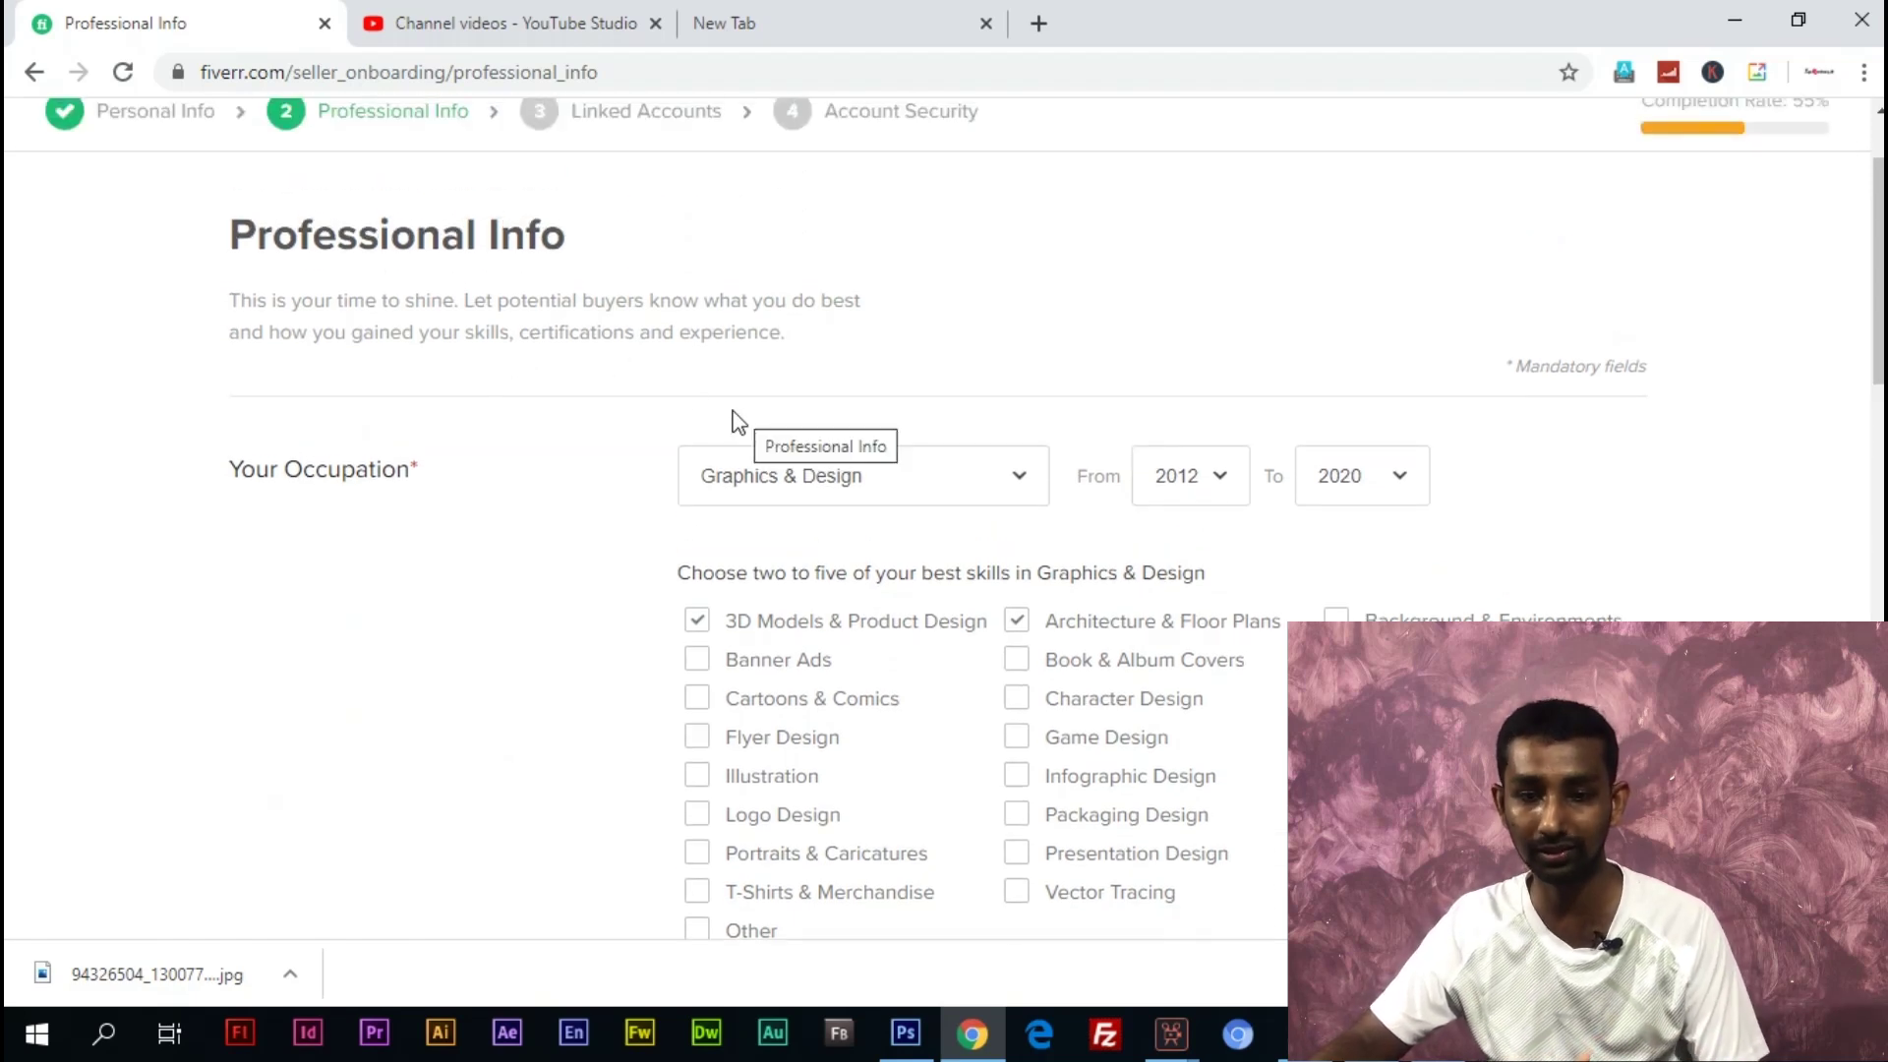
scroll(945, 423, "down", 1)
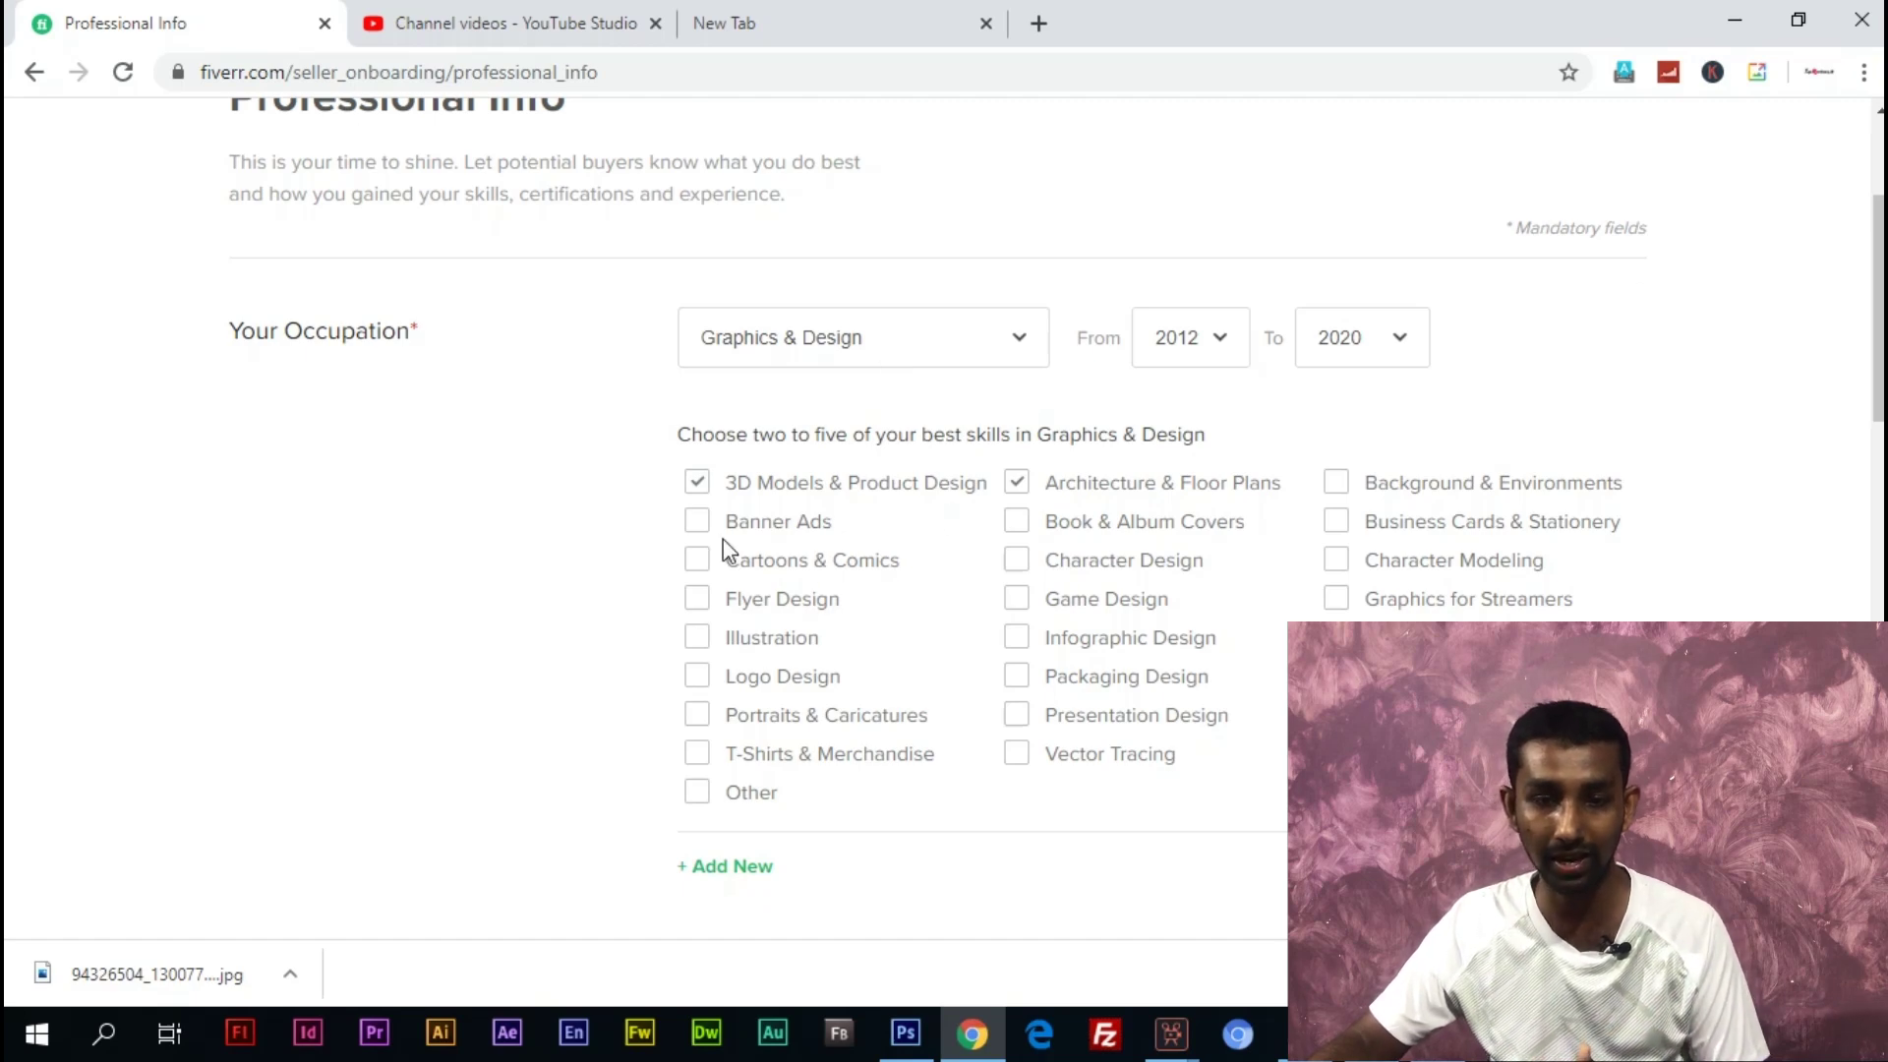
left_click(700, 523)
left_click(698, 483)
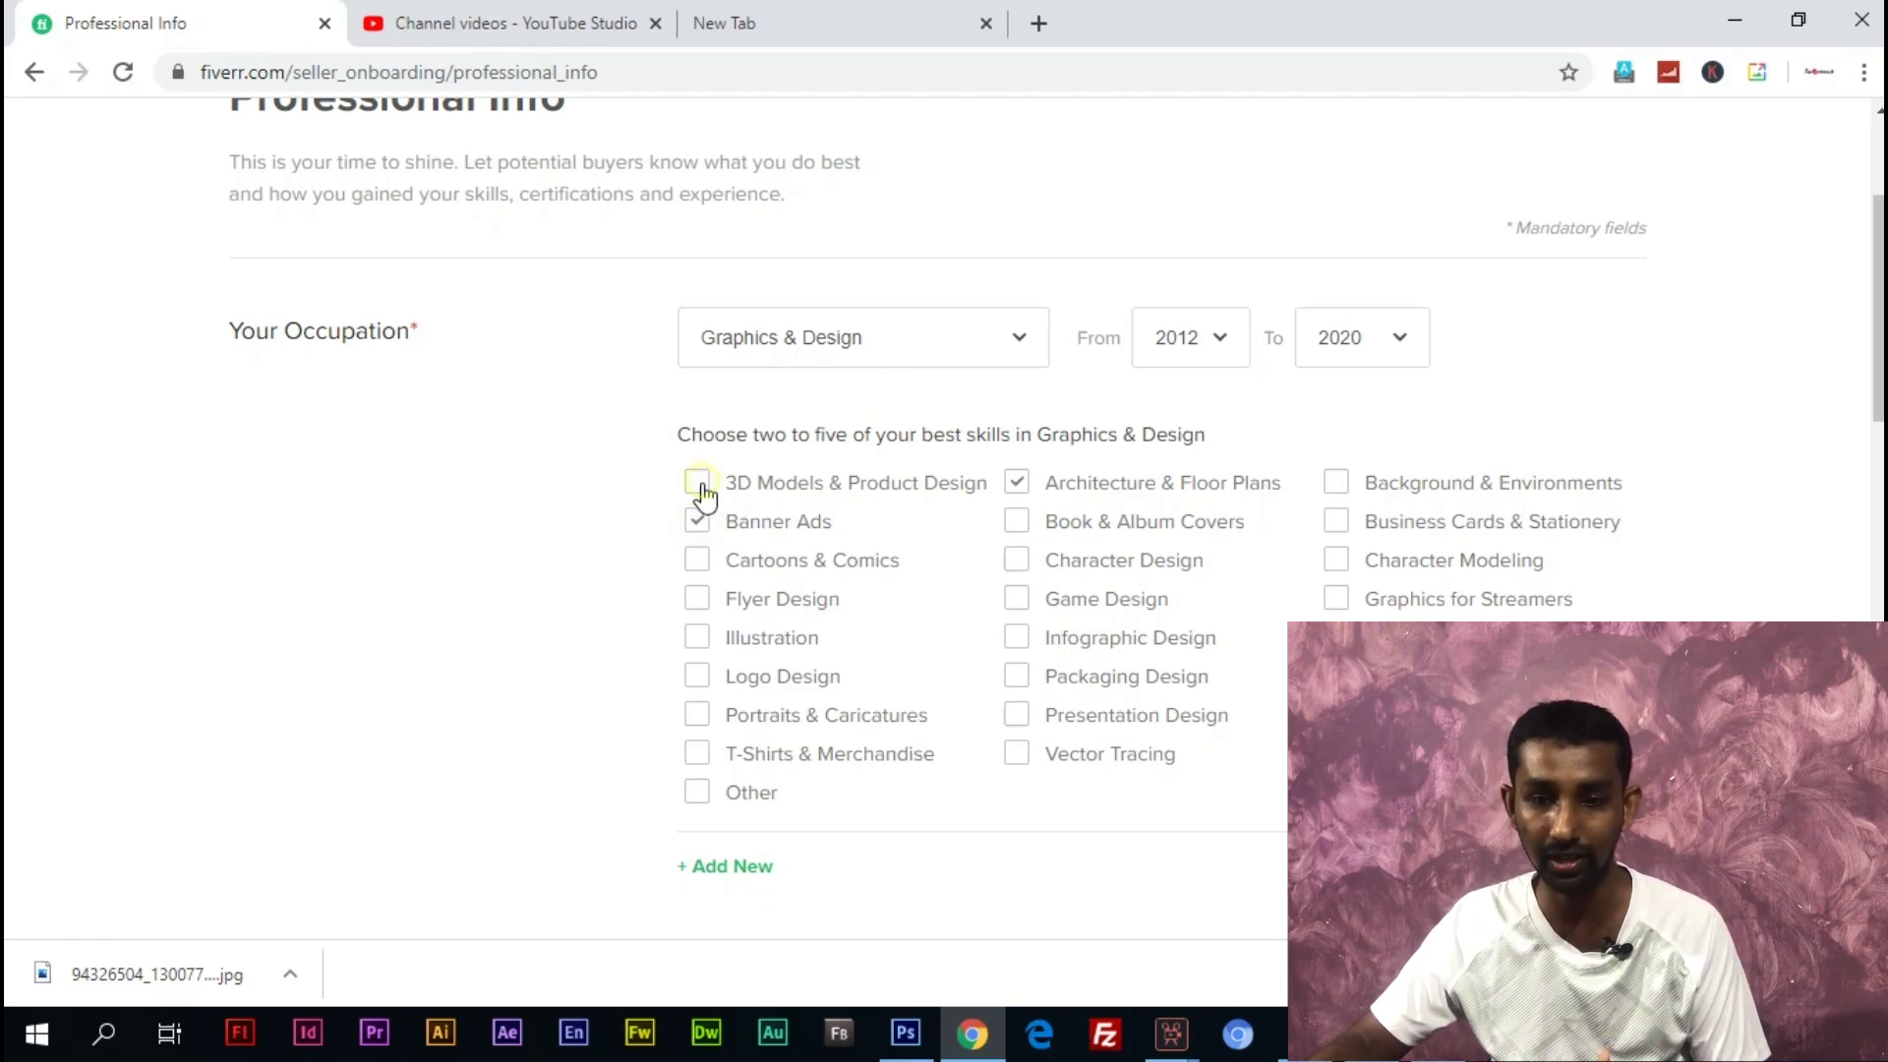
left_click(1017, 482)
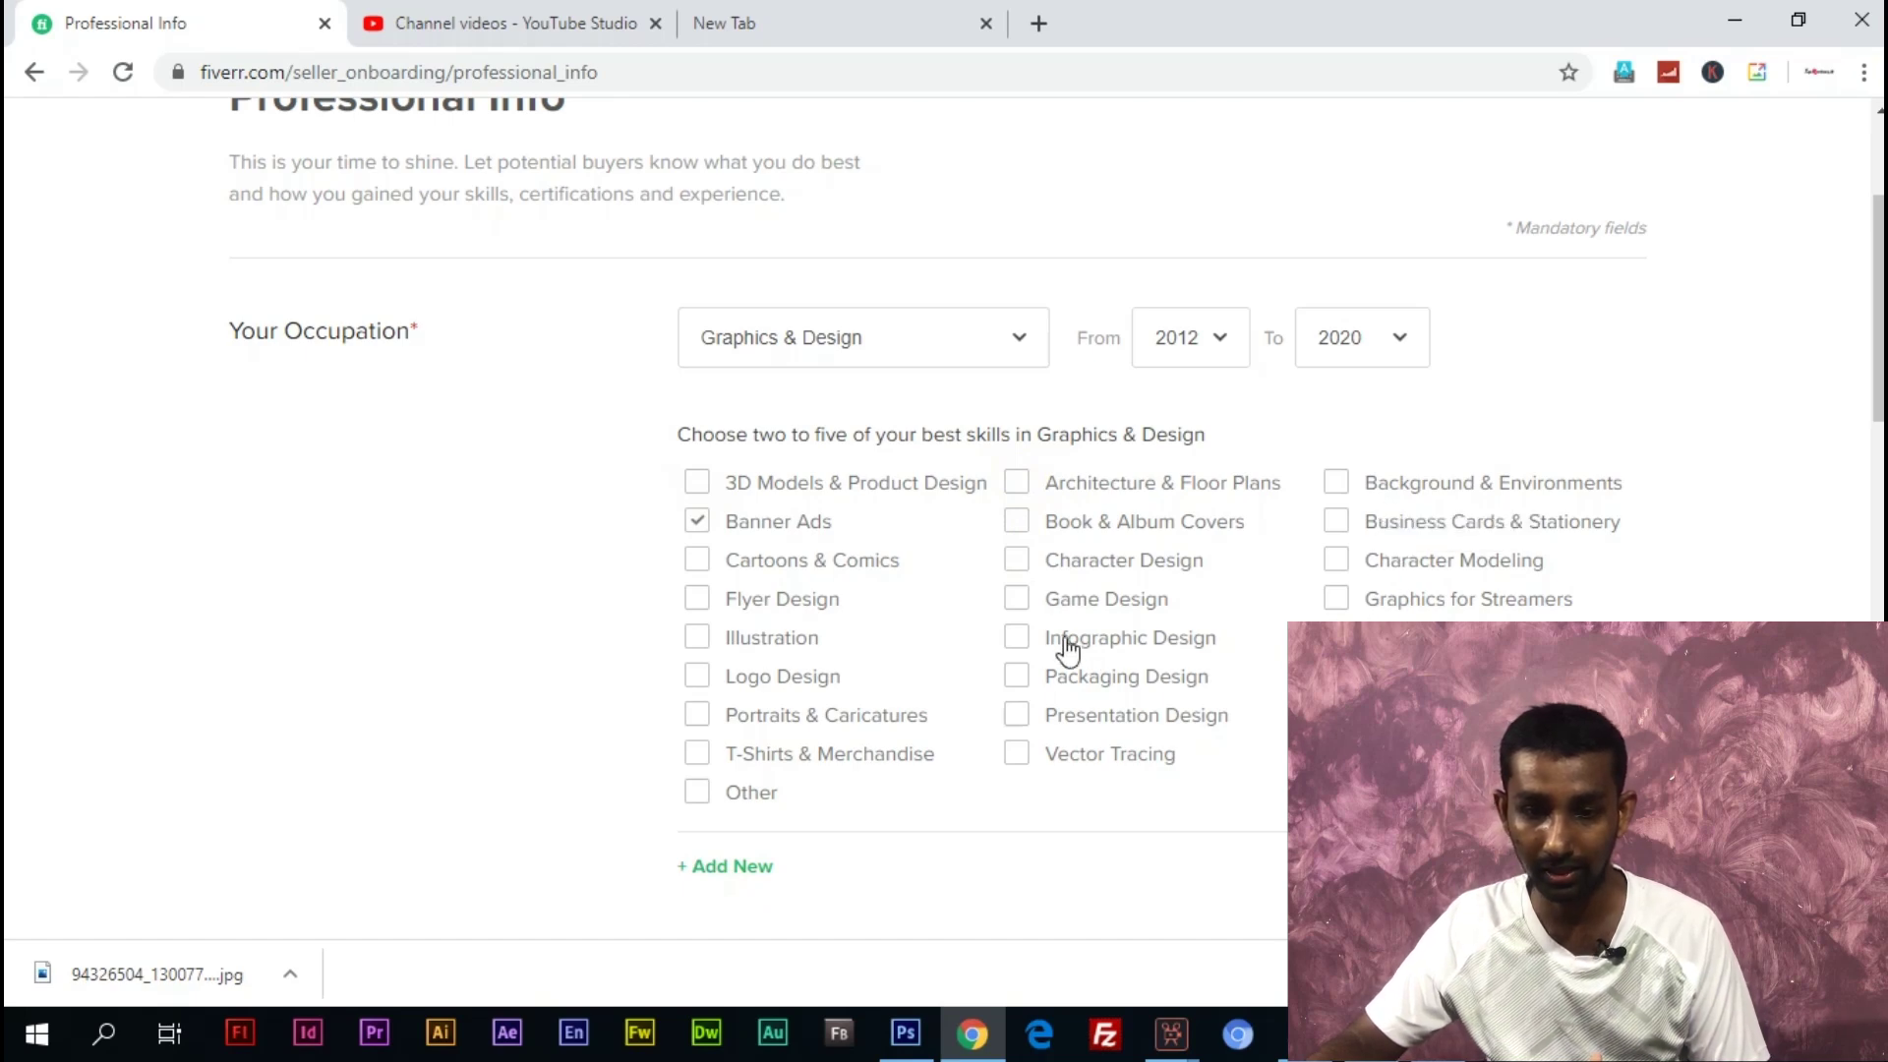
left_click(1020, 600)
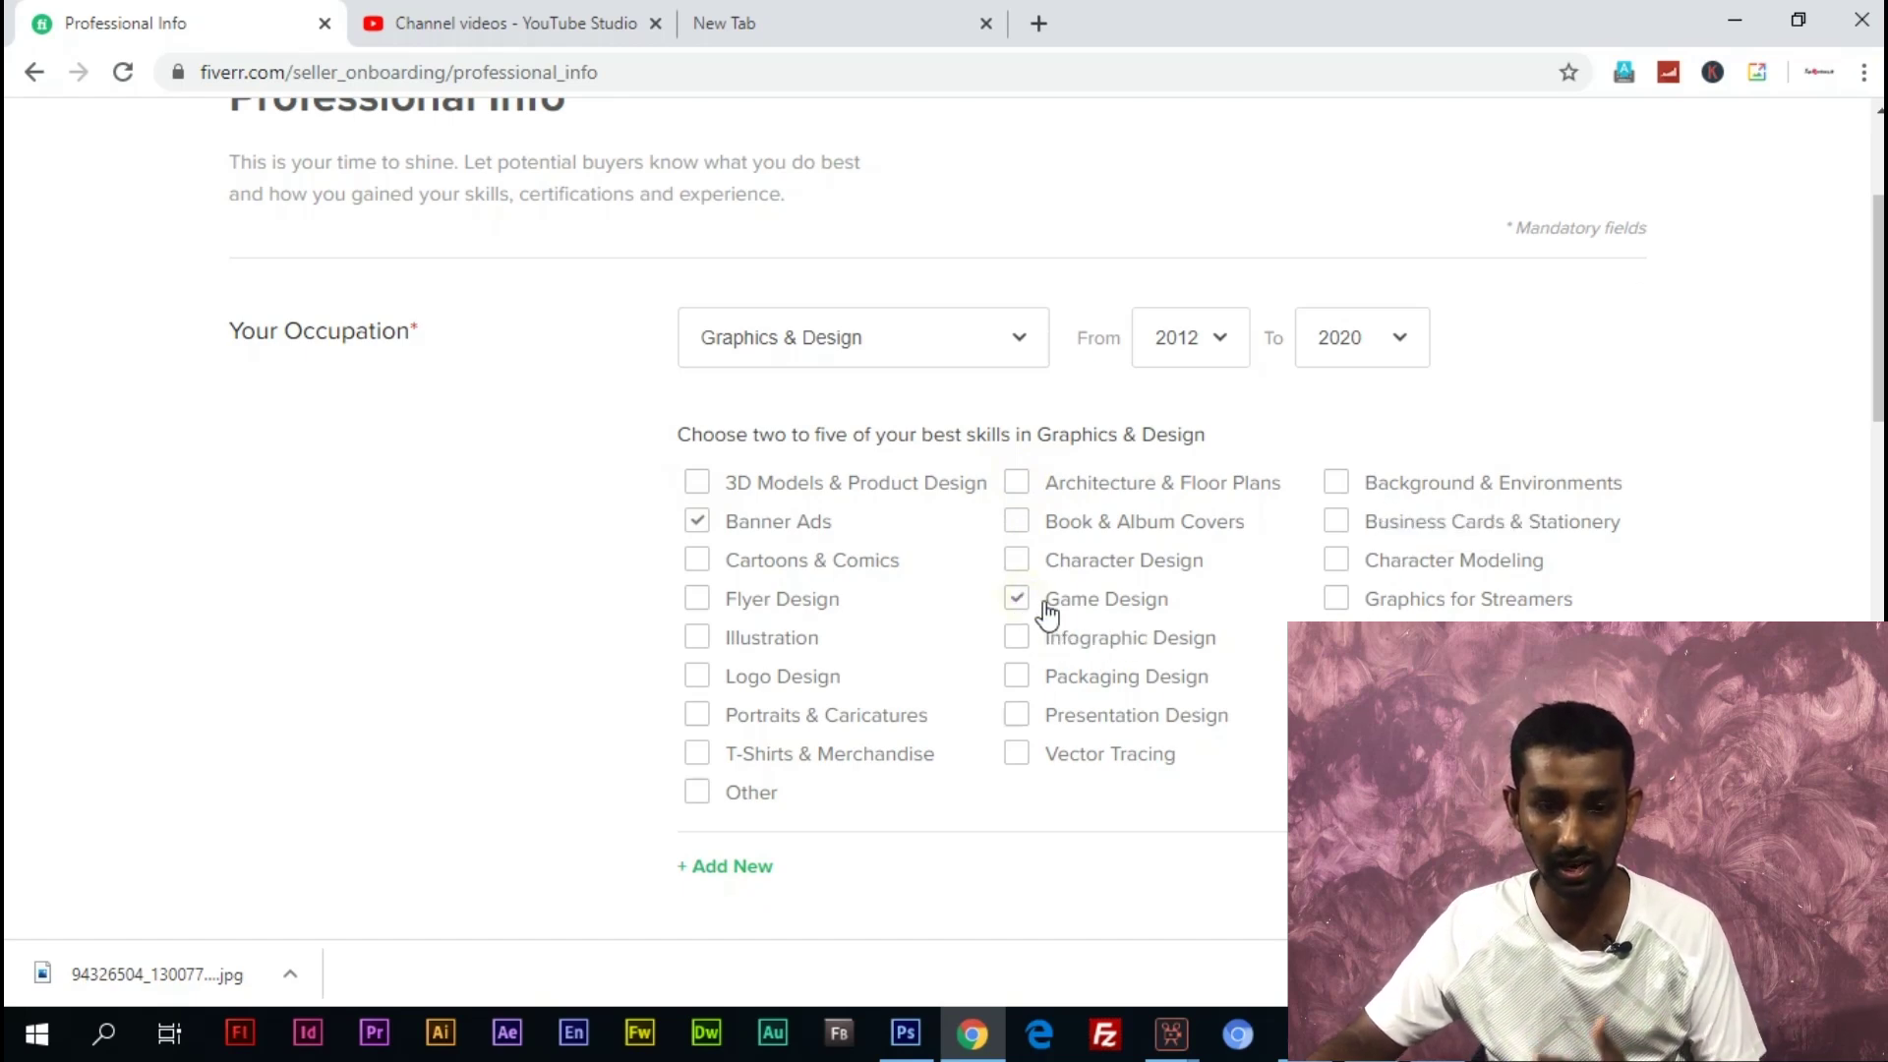
left_click(728, 639)
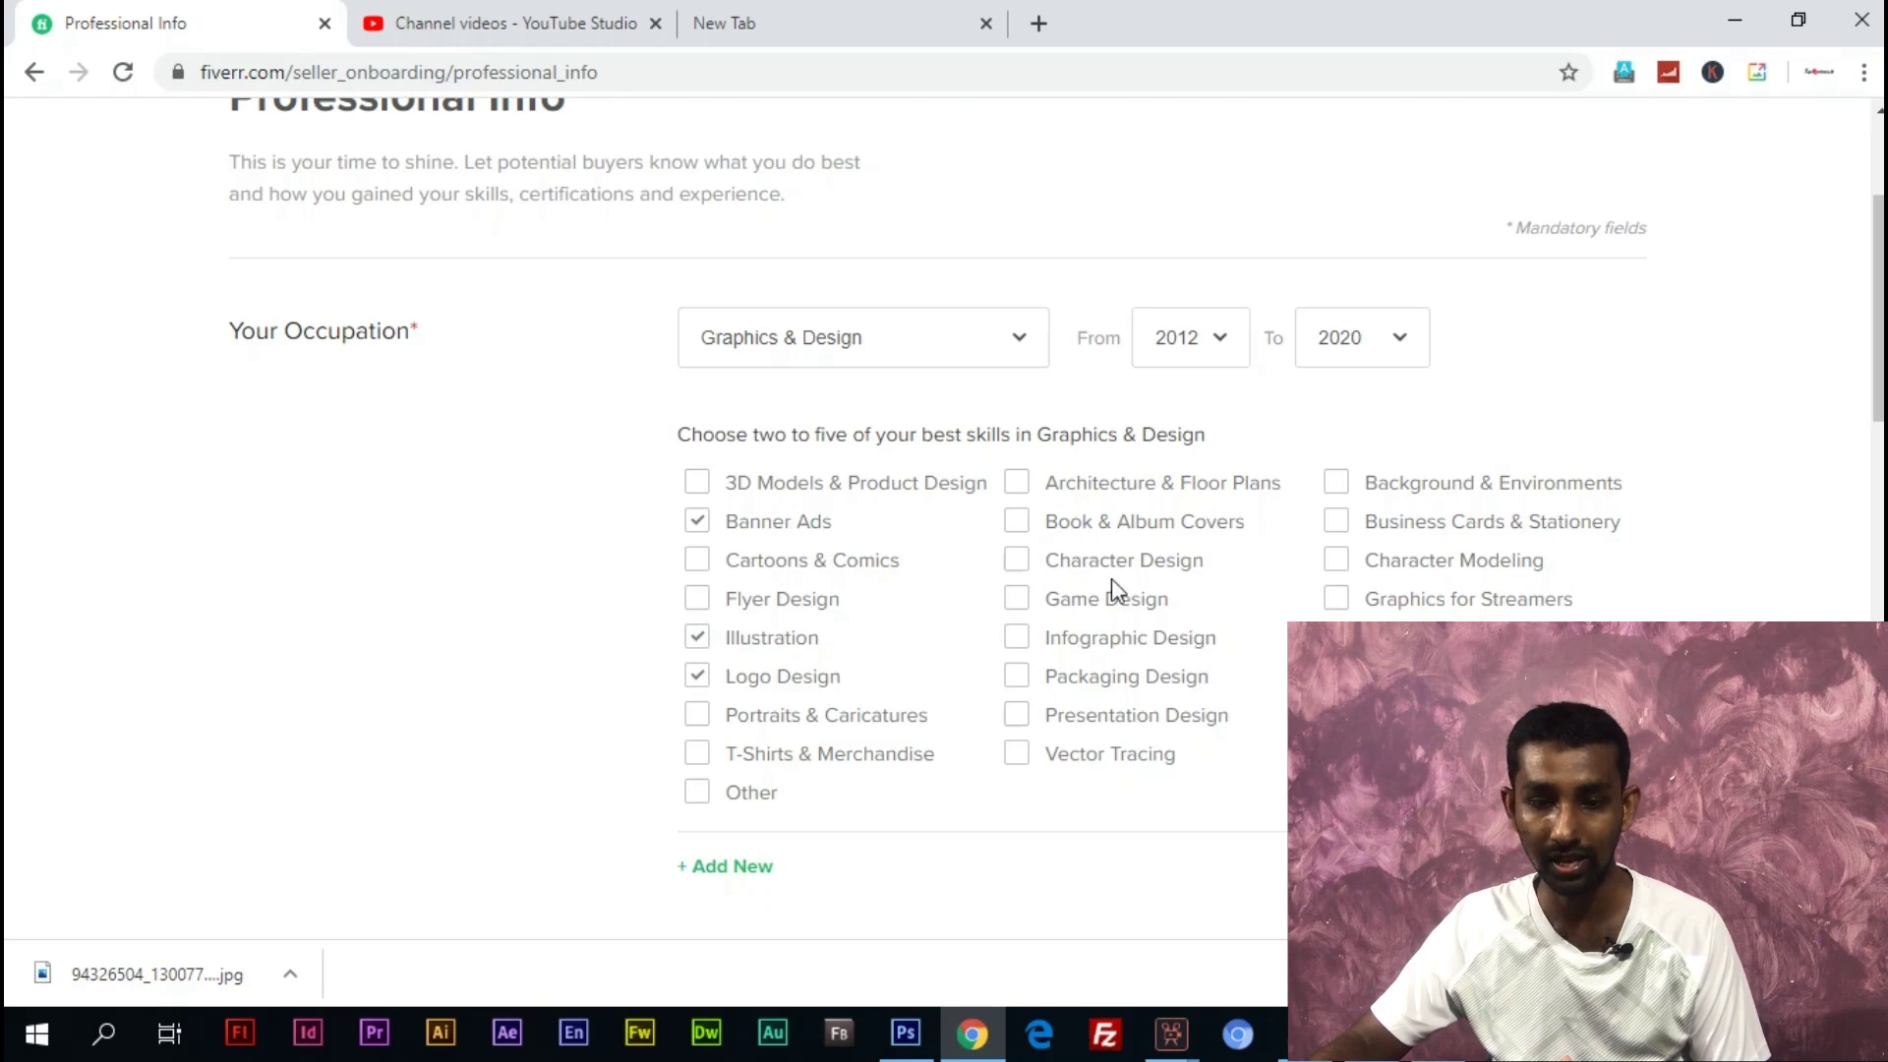
Step: Add Digital Marketing as a second occupation spanning 2015 to 2020
scroll(1114, 588, "down", 3)
left_click(746, 593)
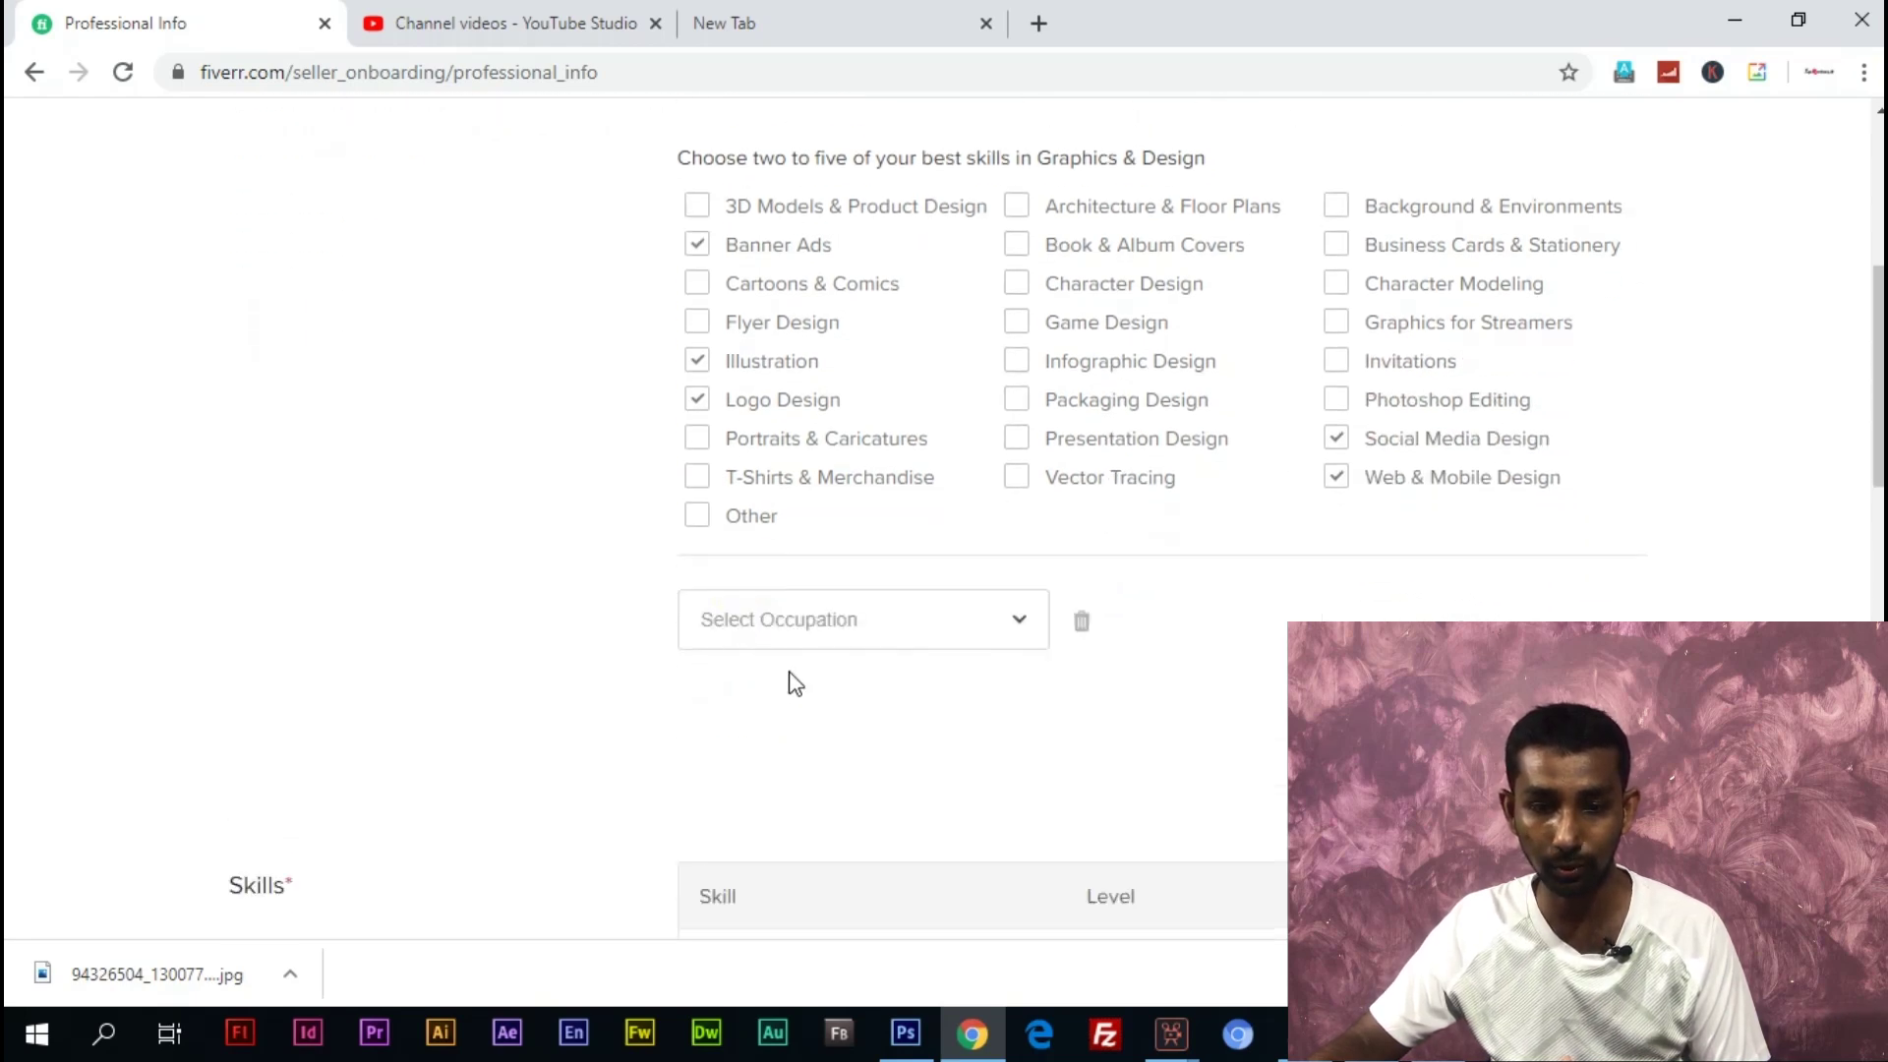
left_click(1016, 621)
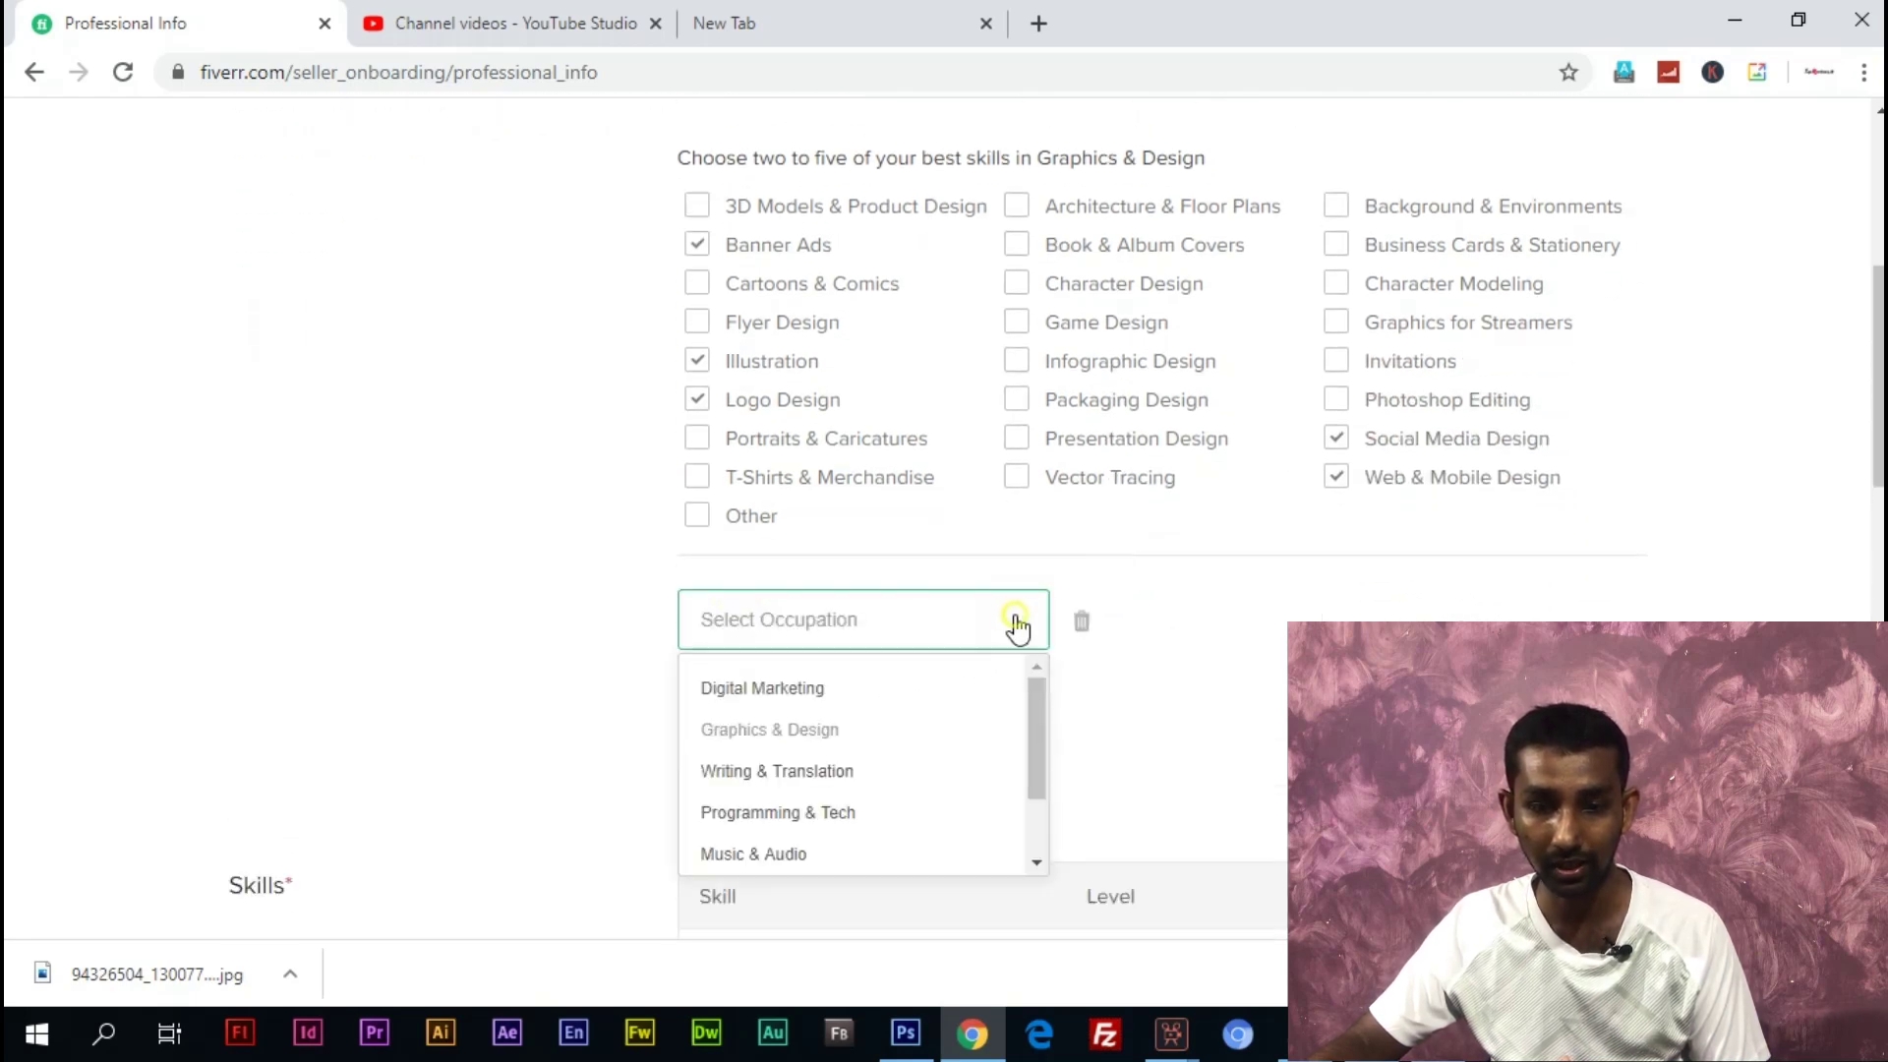
left_click(782, 688)
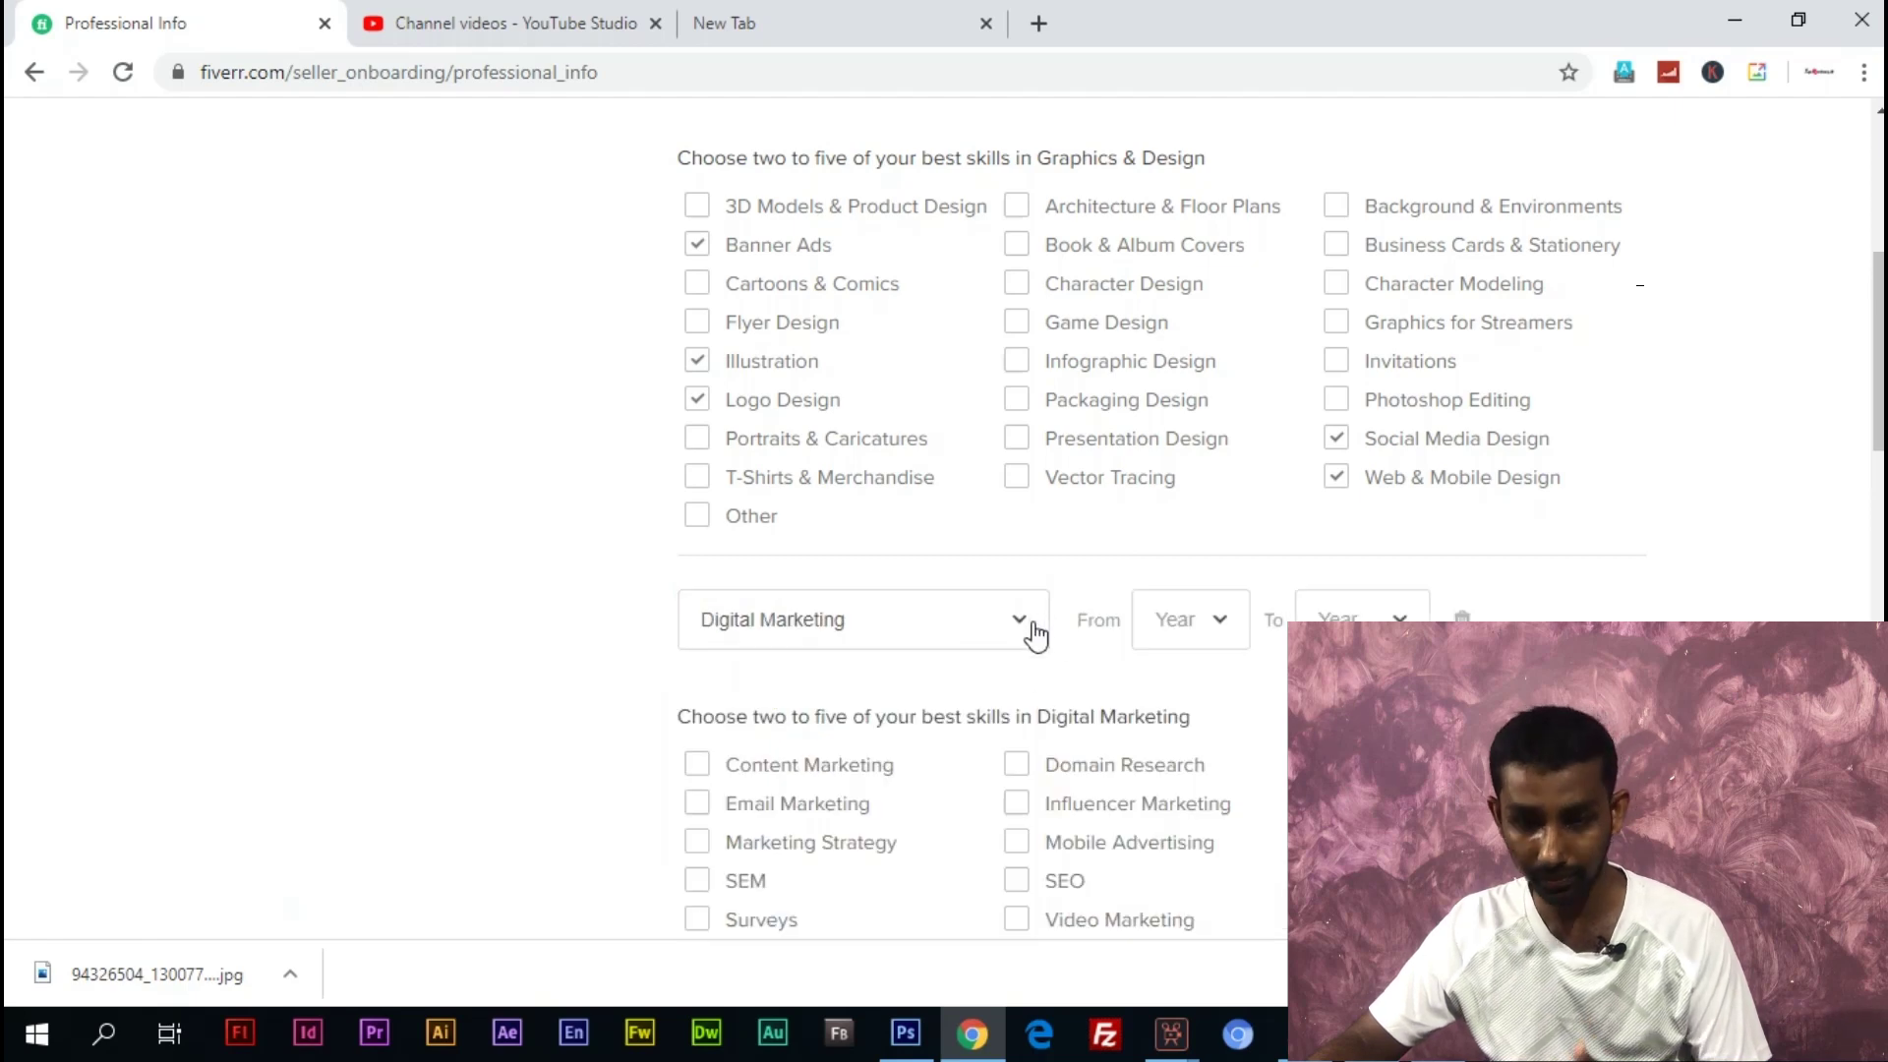
scroll(1036, 635, "down", 3)
left_click(1209, 359)
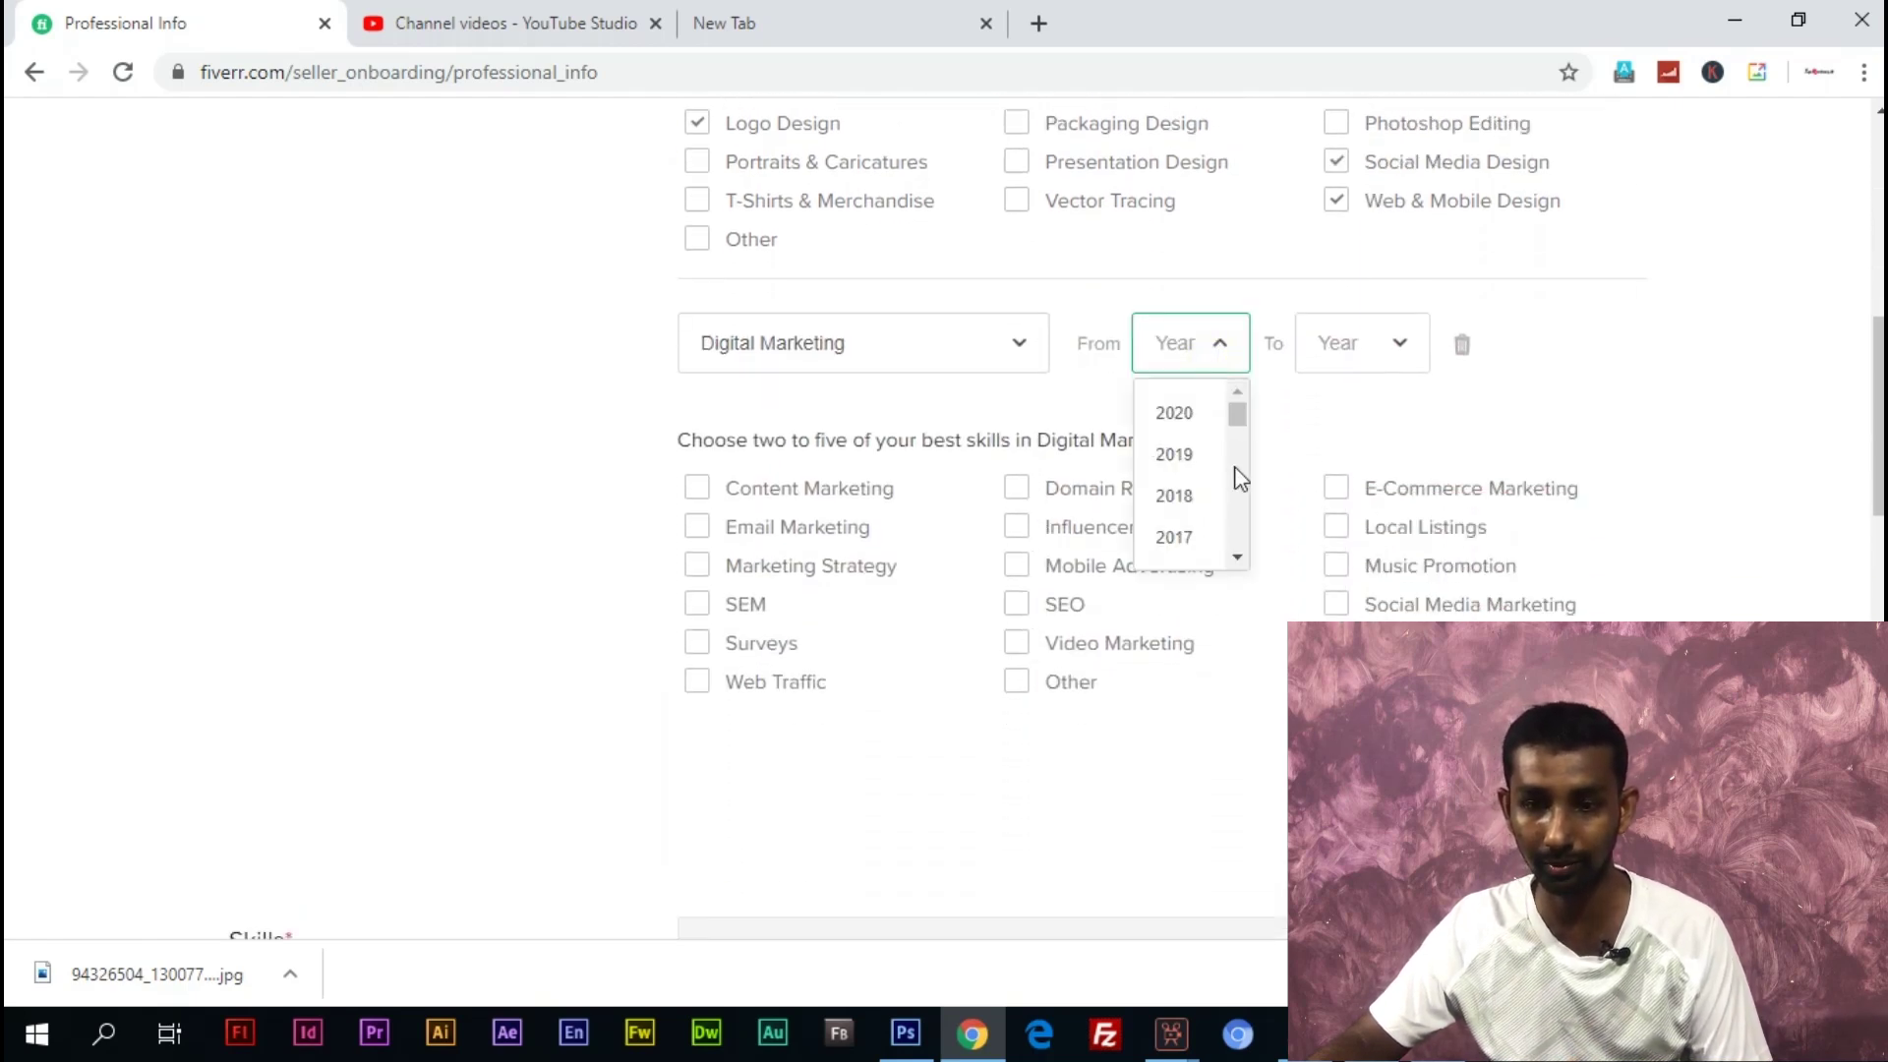
left_click_drag(1237, 417, 1237, 437)
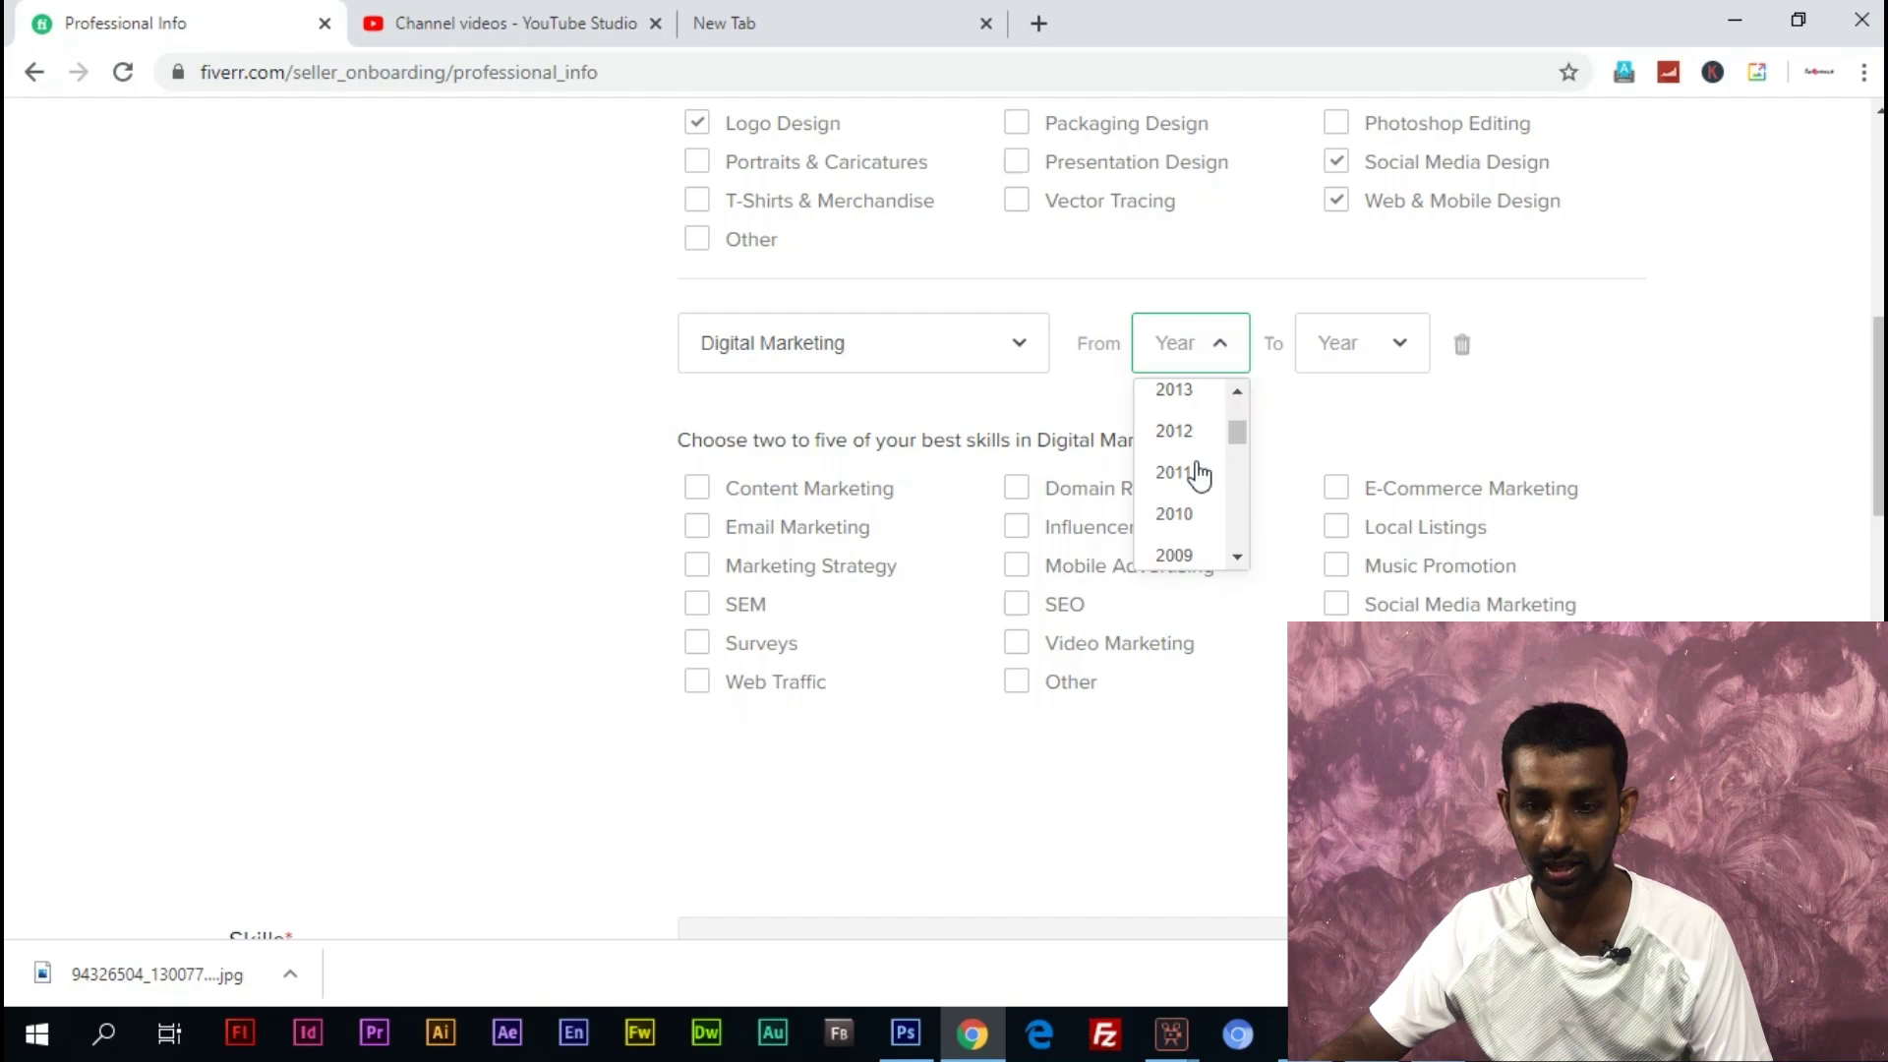
scroll(1209, 478, "up", 1)
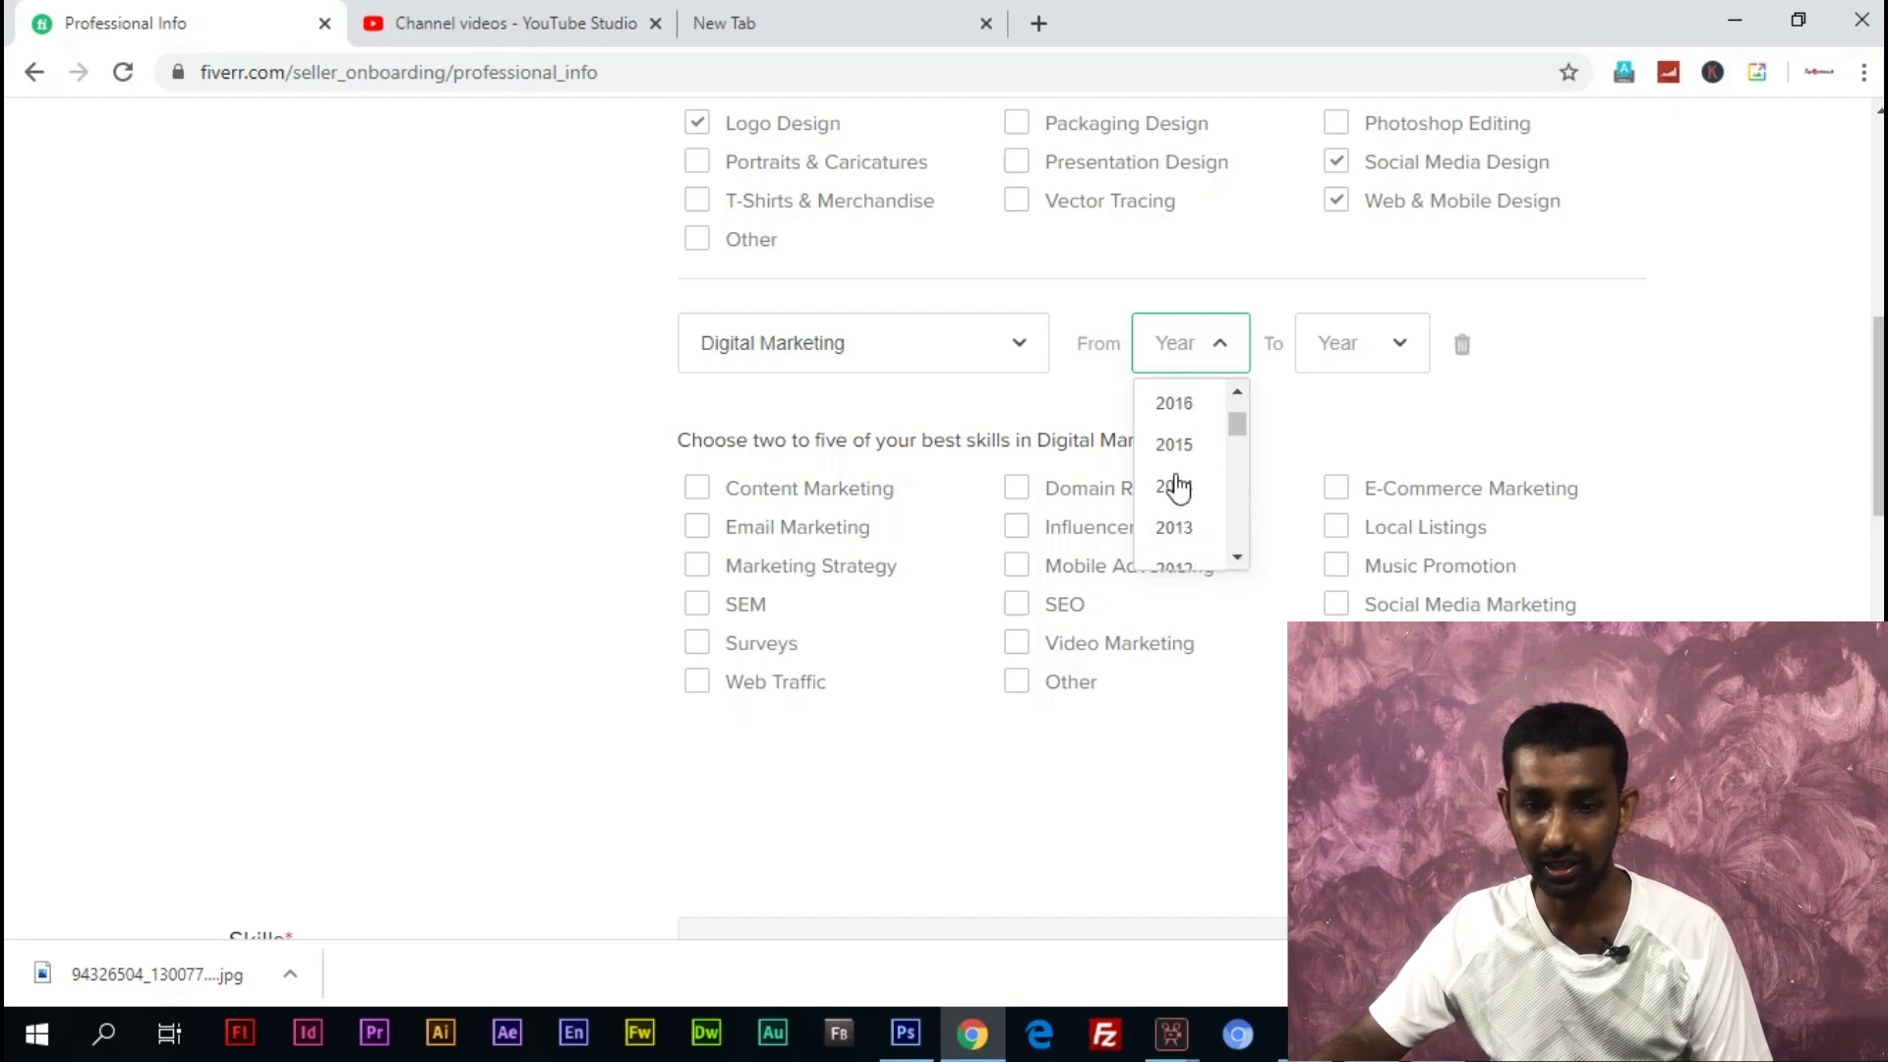
left_click(1185, 443)
left_click(1349, 358)
left_click(1340, 417)
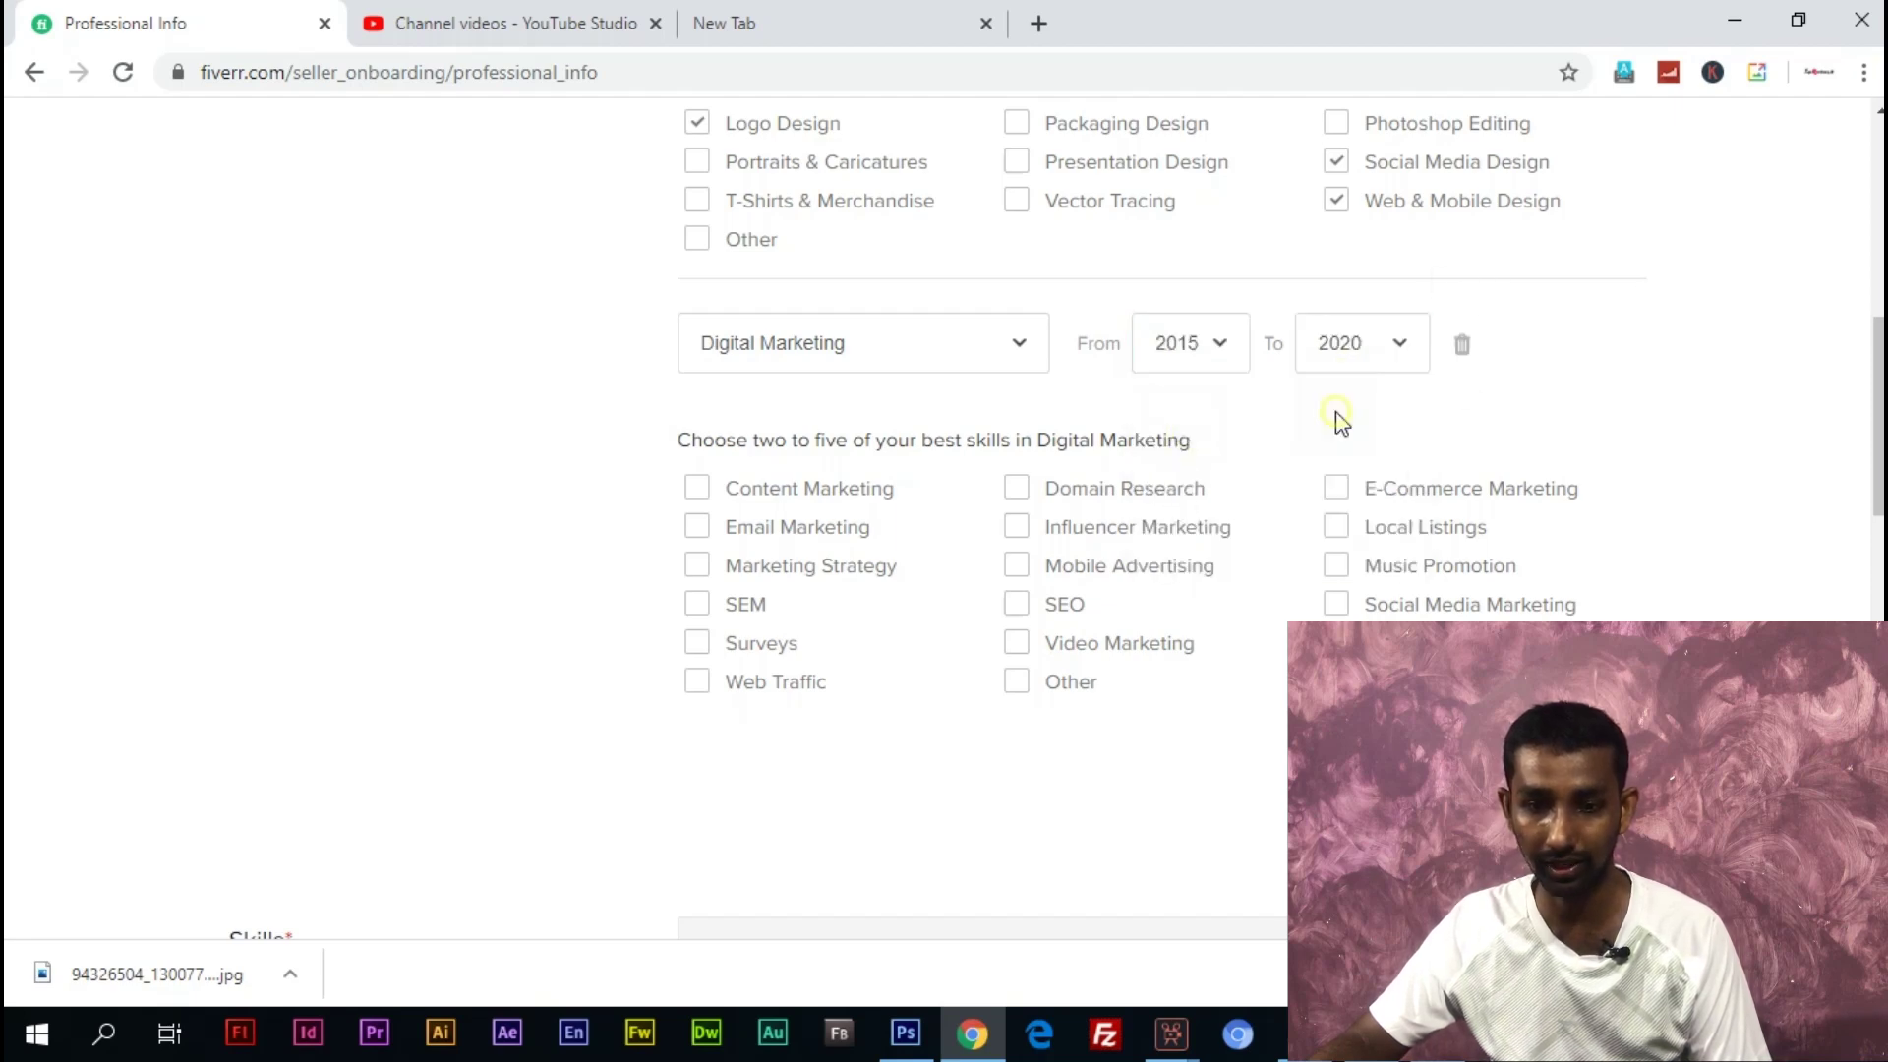
Step: Tick Content Marketing, SEM, SEO and Social Media Marketing as Digital Marketing skills
left_click(796, 491)
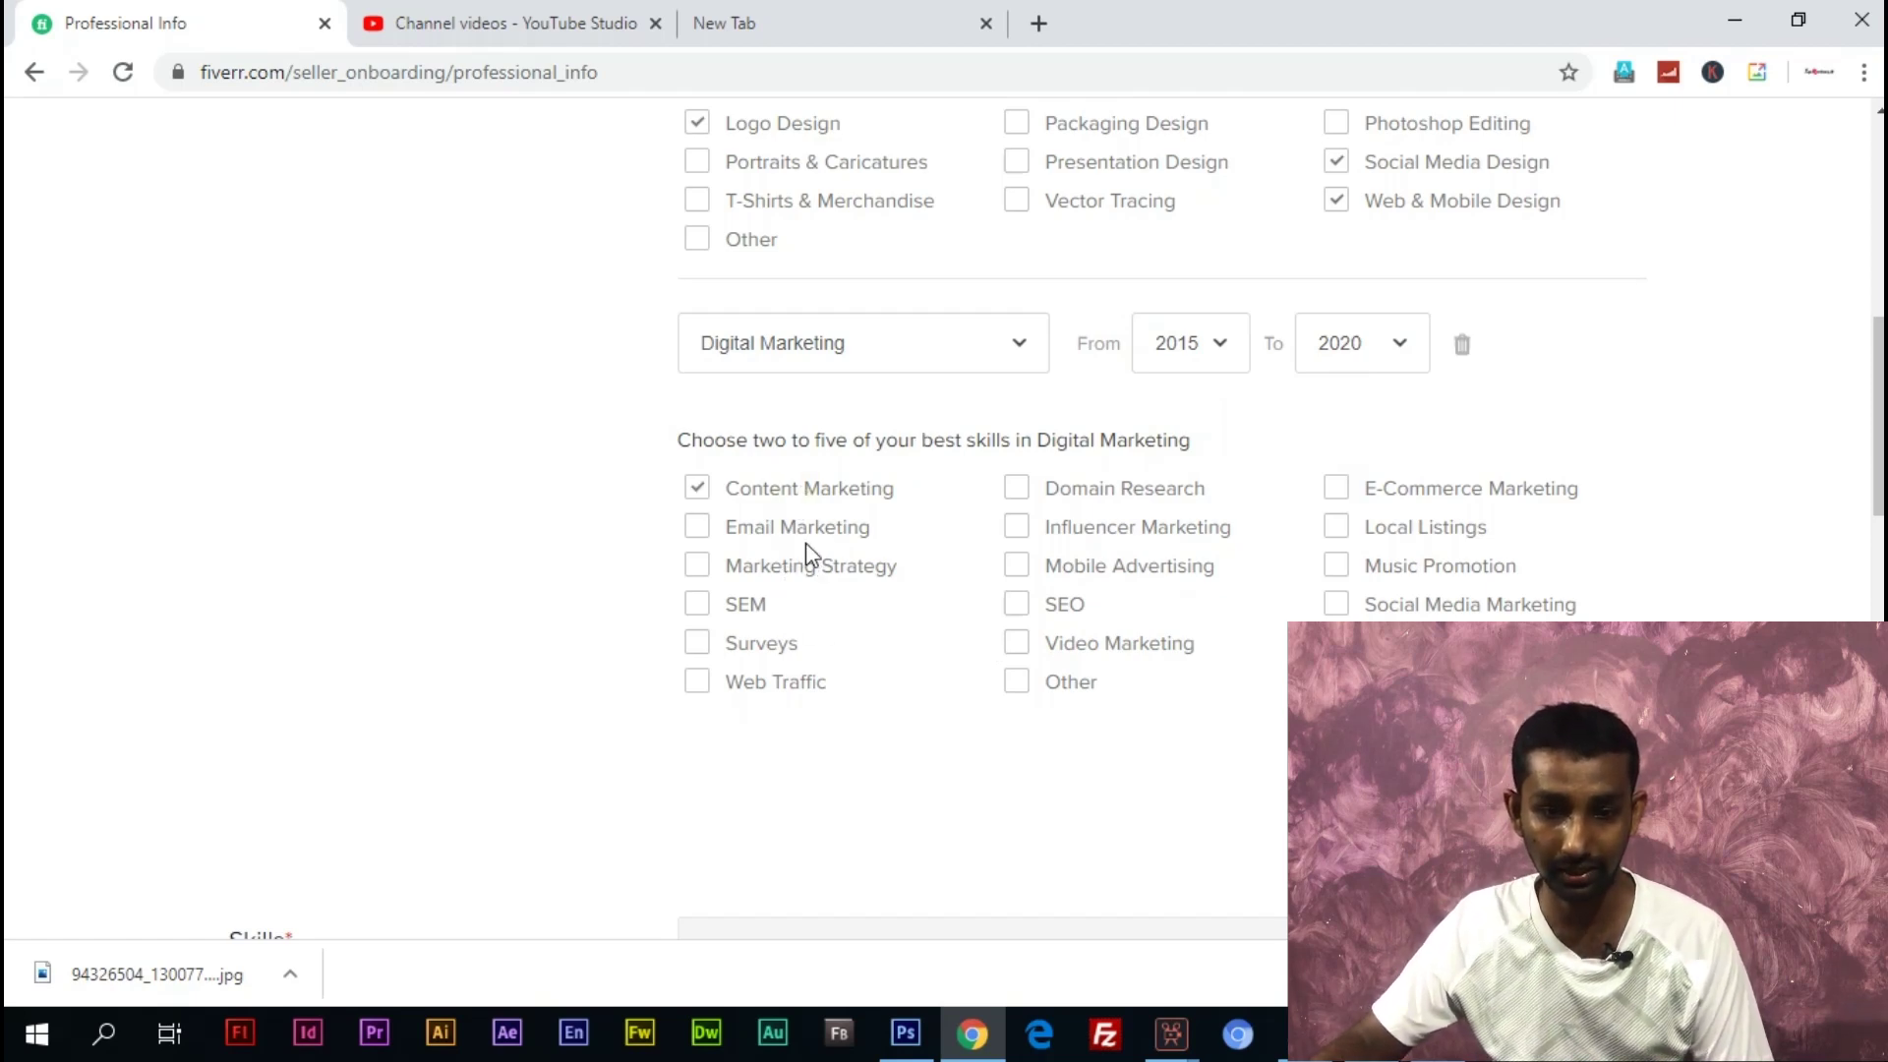
left_click(732, 607)
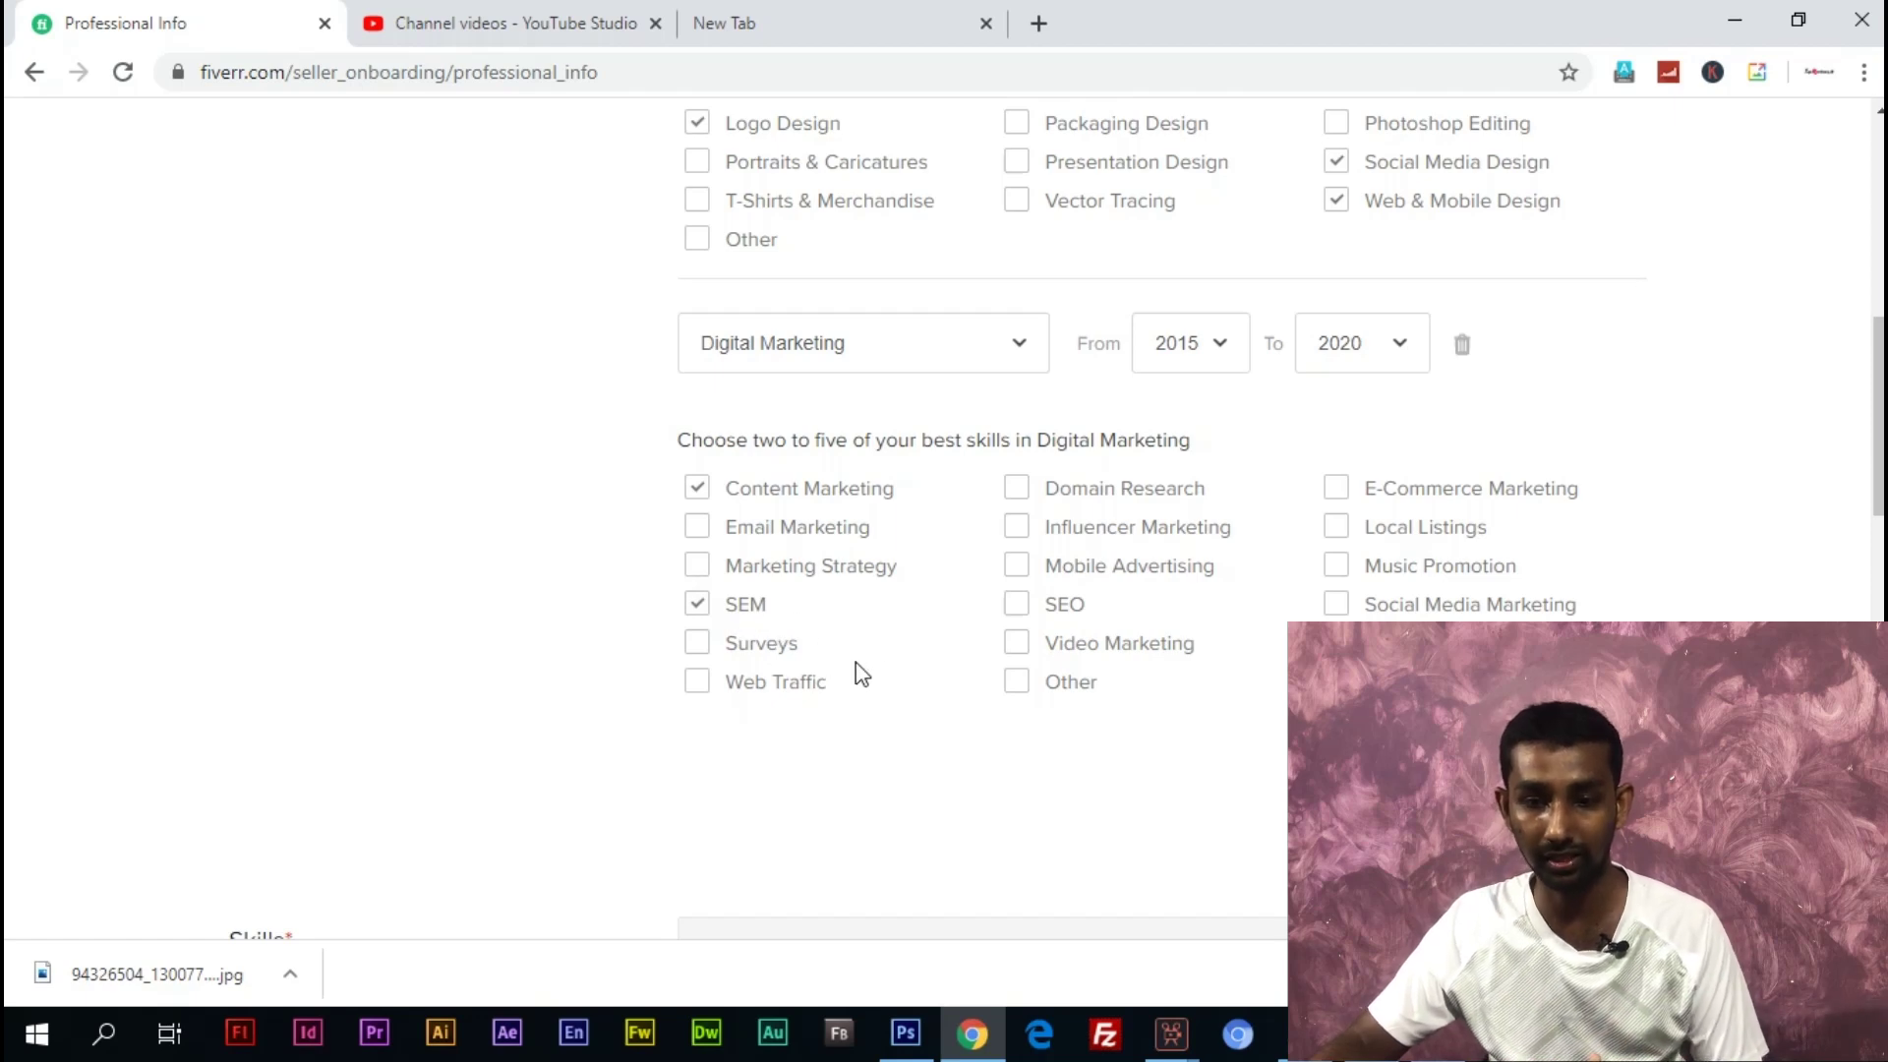
left_click(1032, 611)
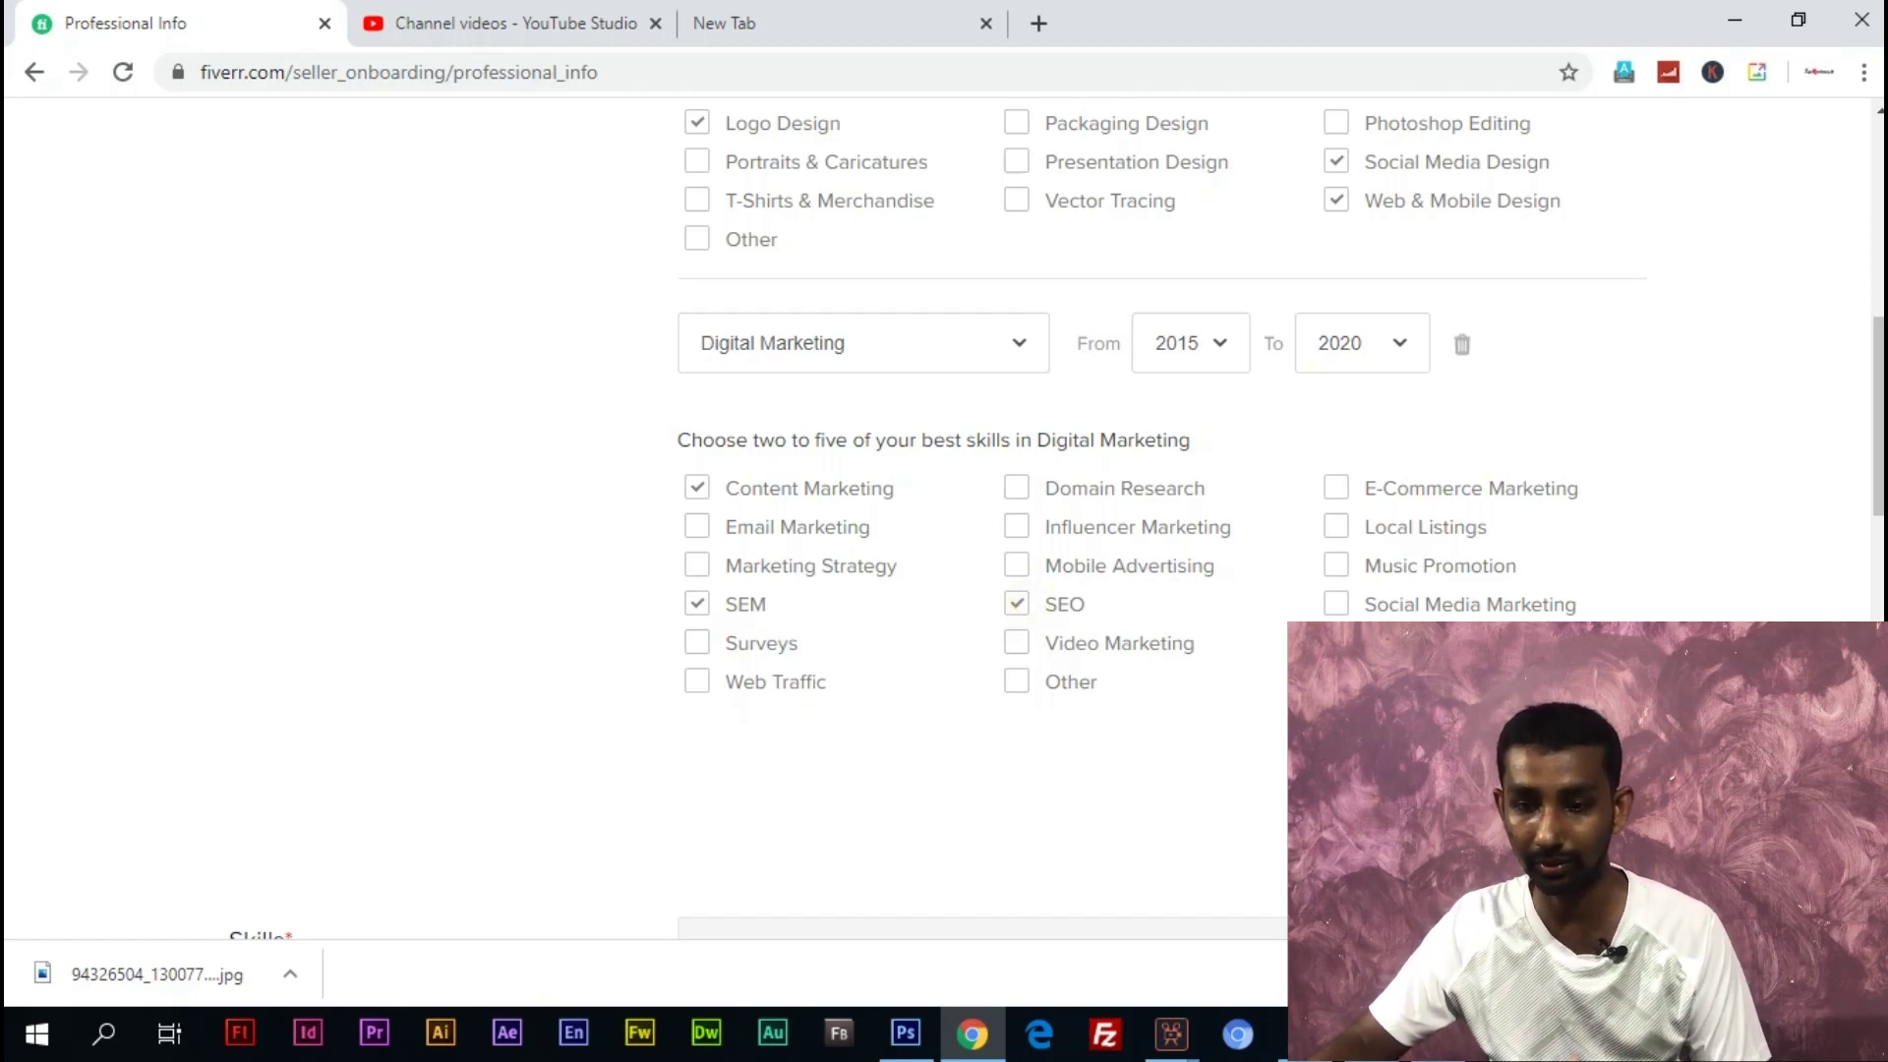
left_click(1367, 610)
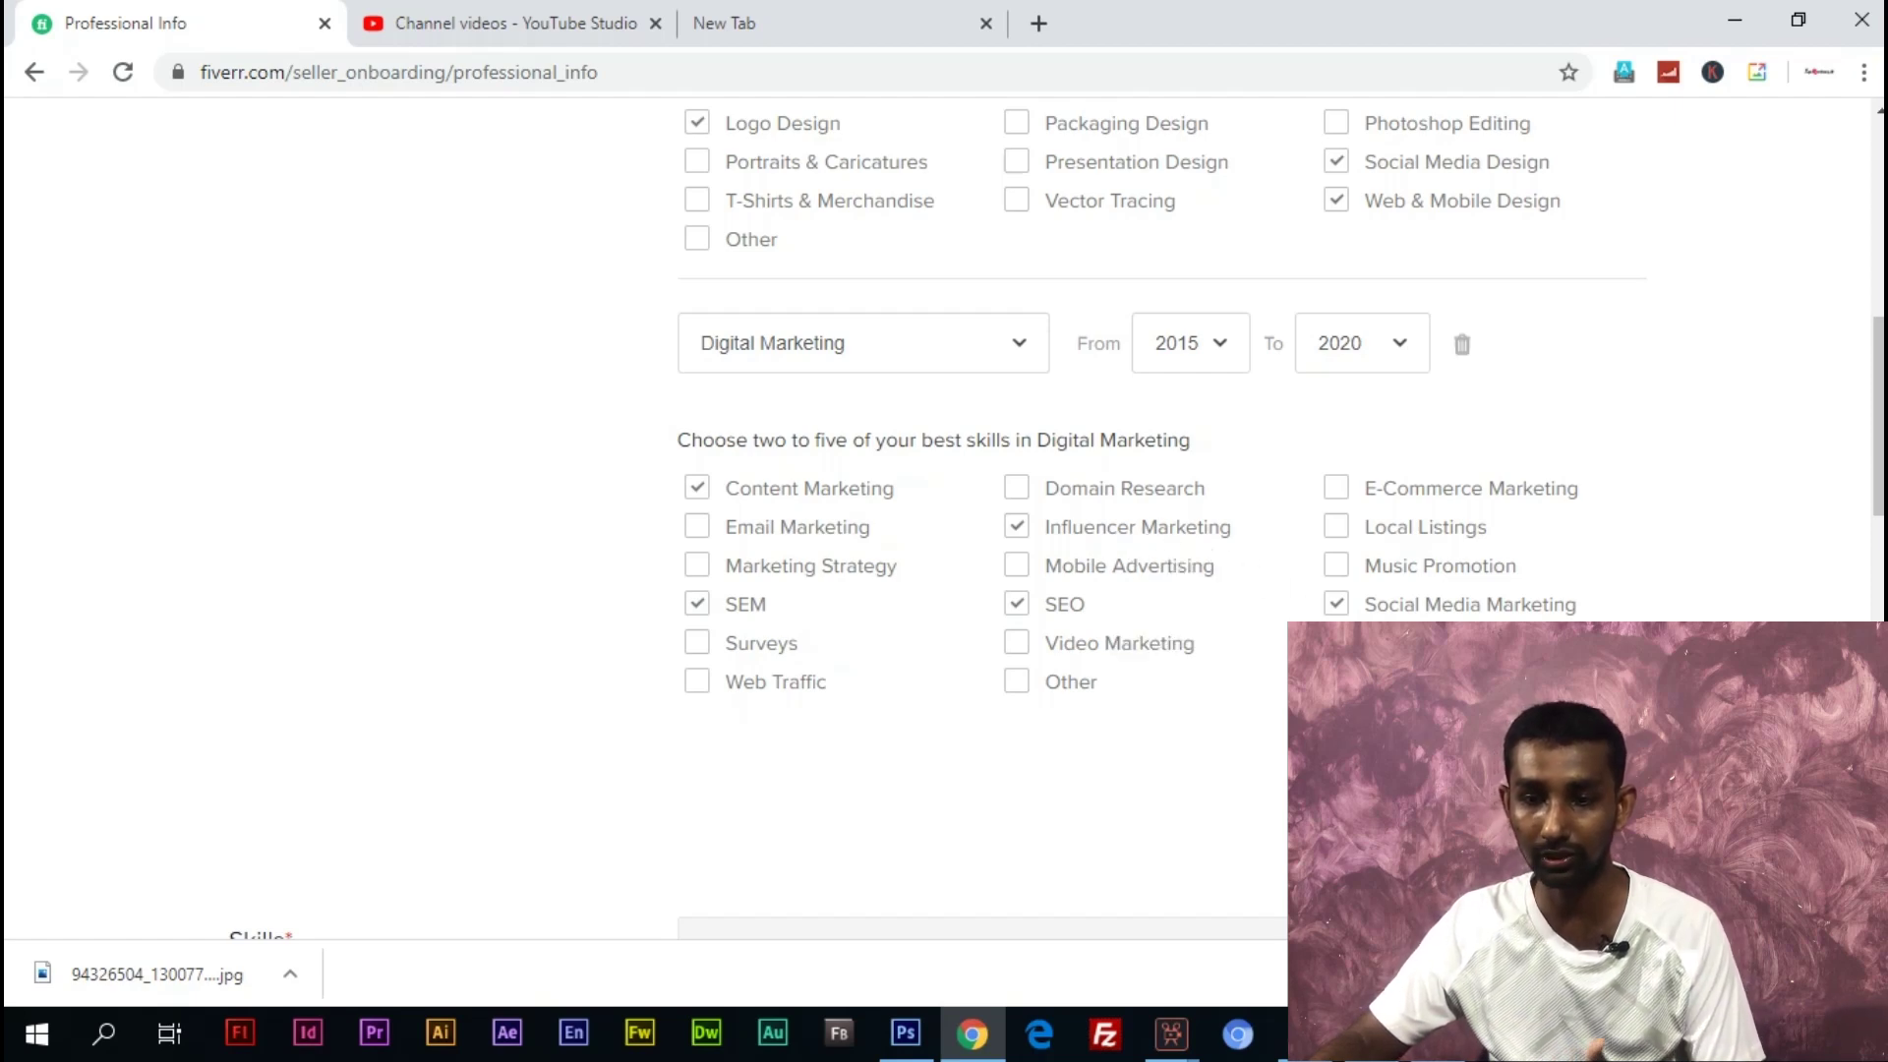
Step: Add the suggested Adobe Ilustrator skill at Expert level
scroll(1173, 622, "down", 5)
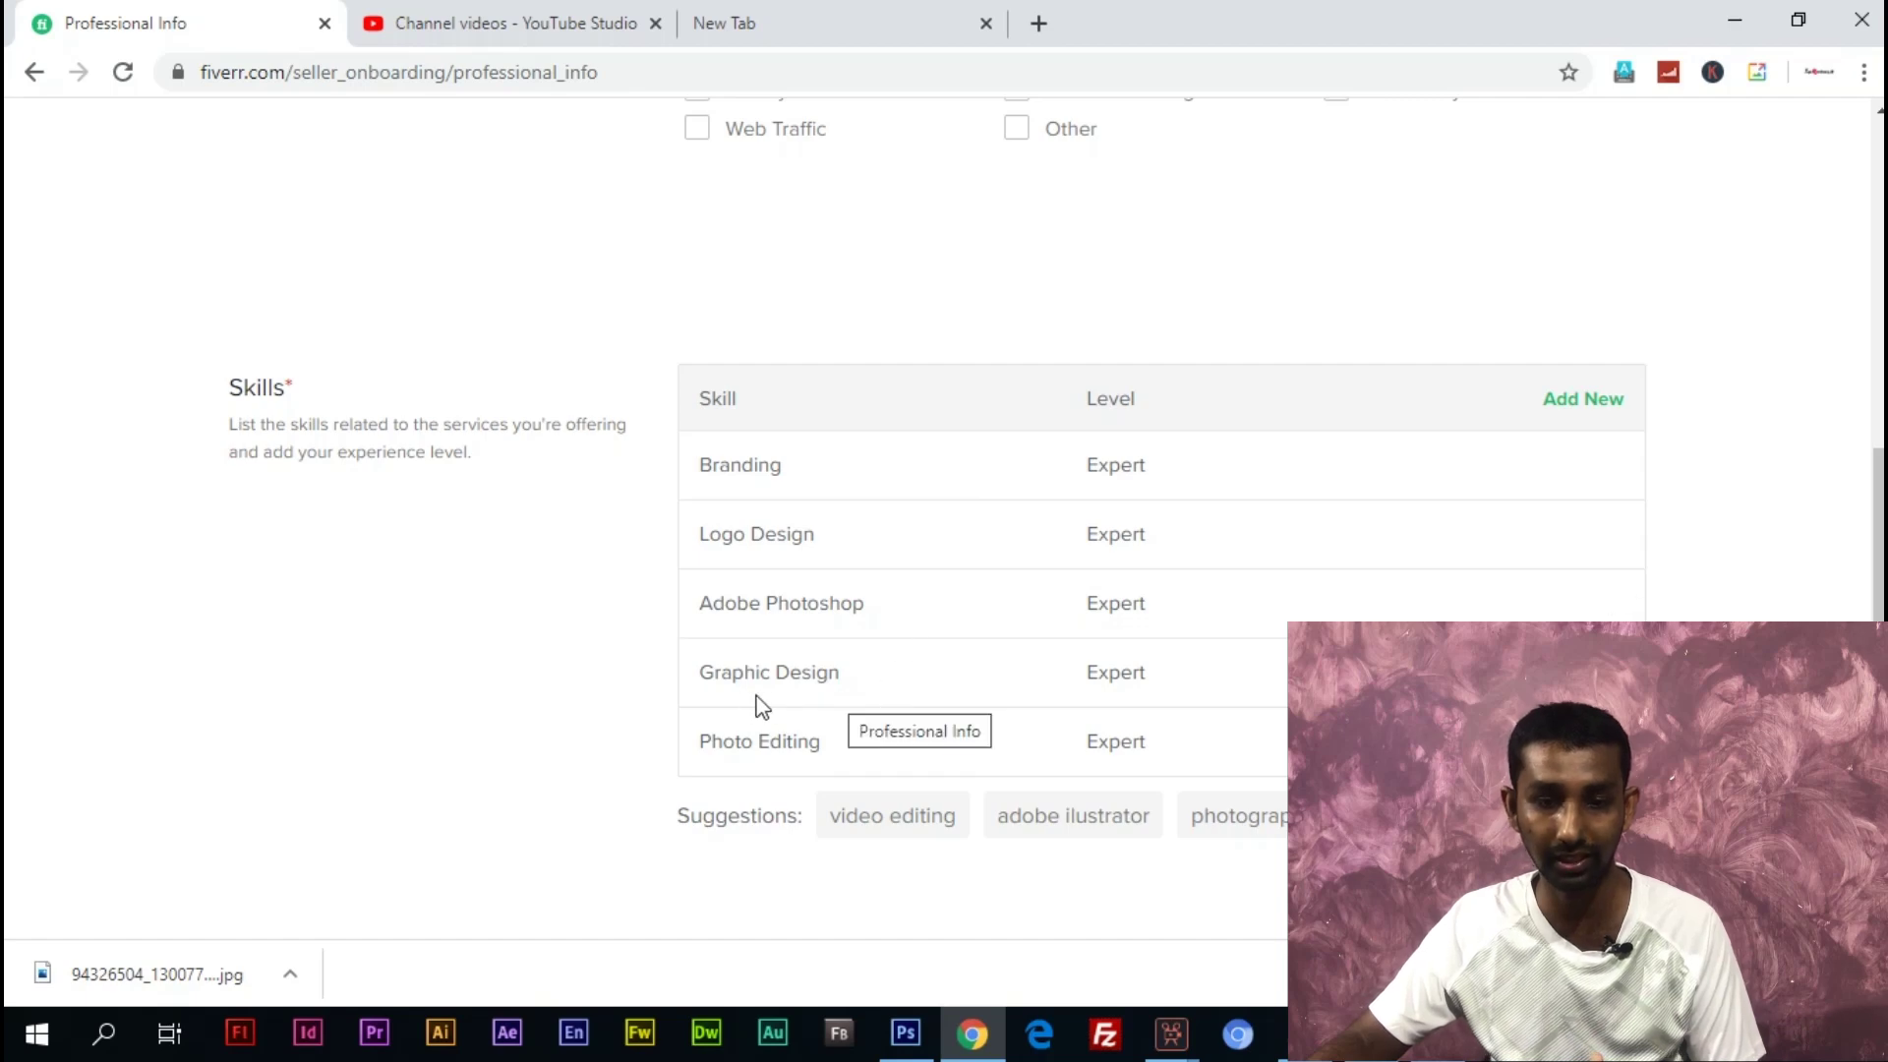
scroll(957, 774, "down", 1)
scroll(957, 774, "down", 1)
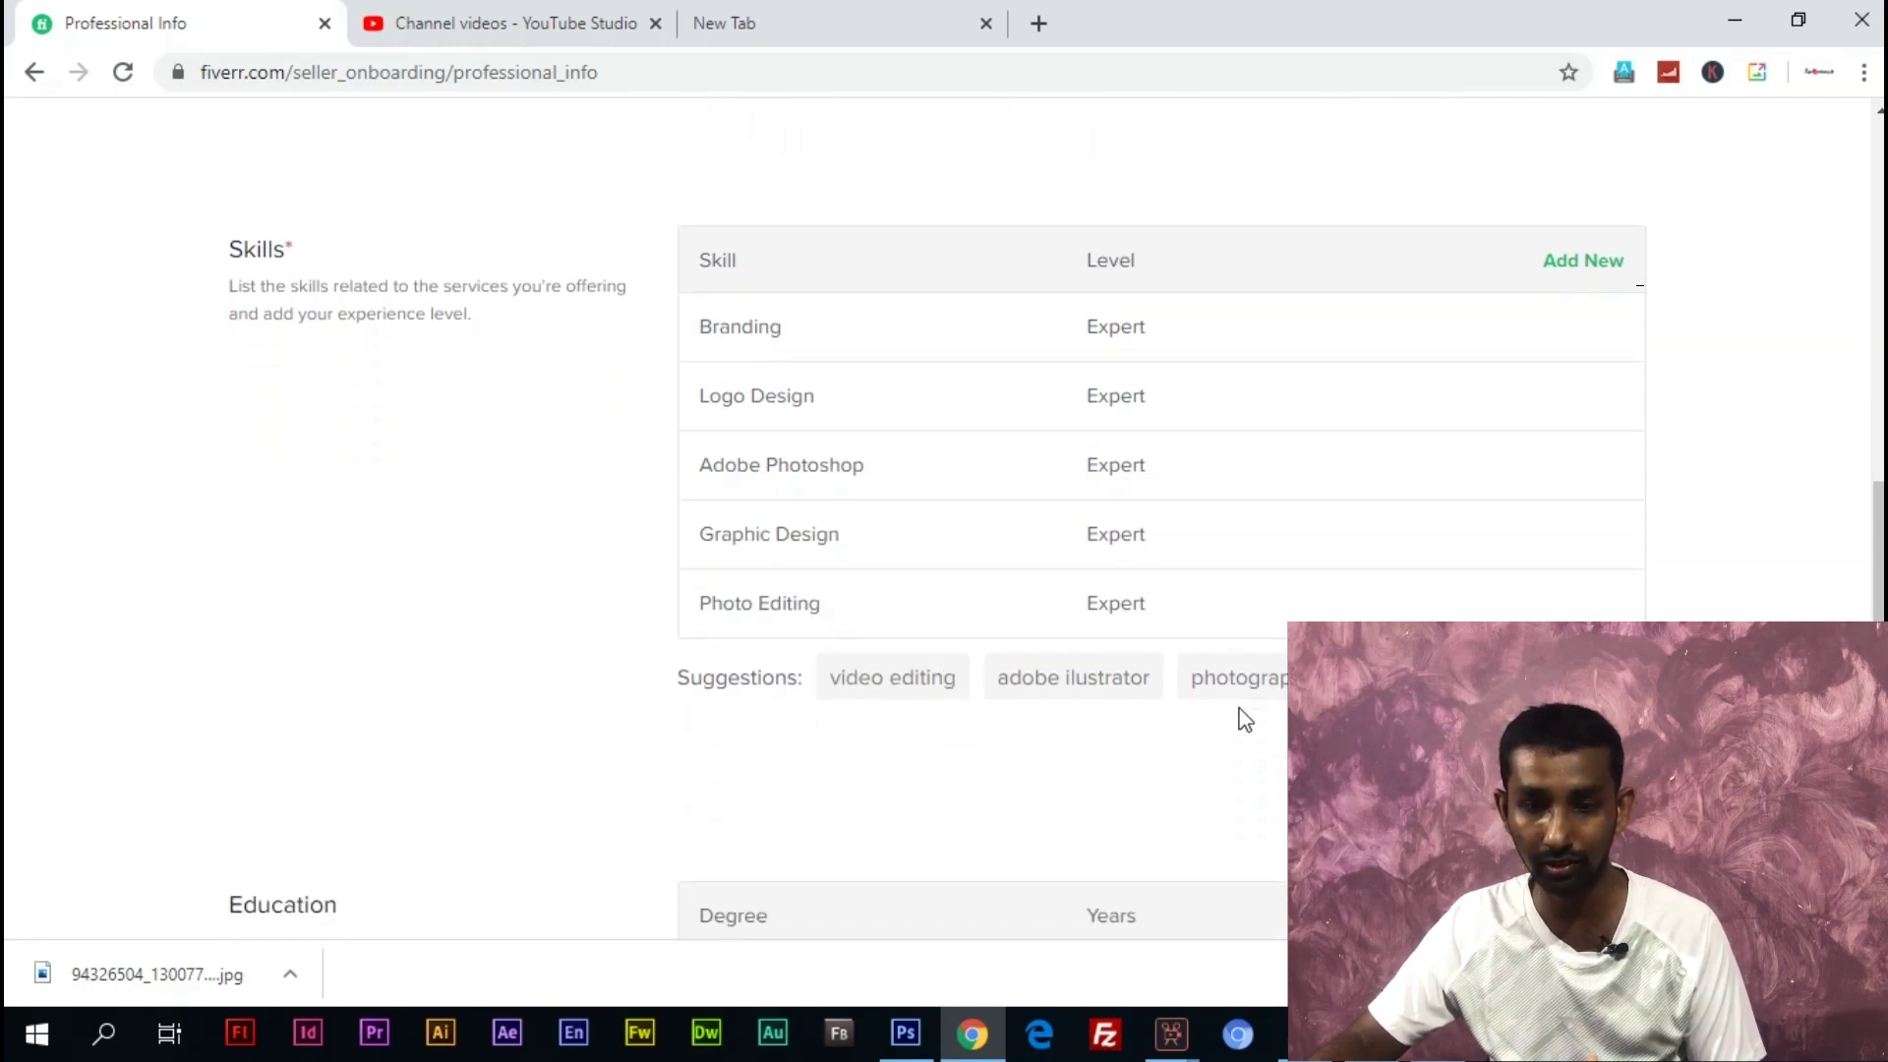
left_click(1065, 683)
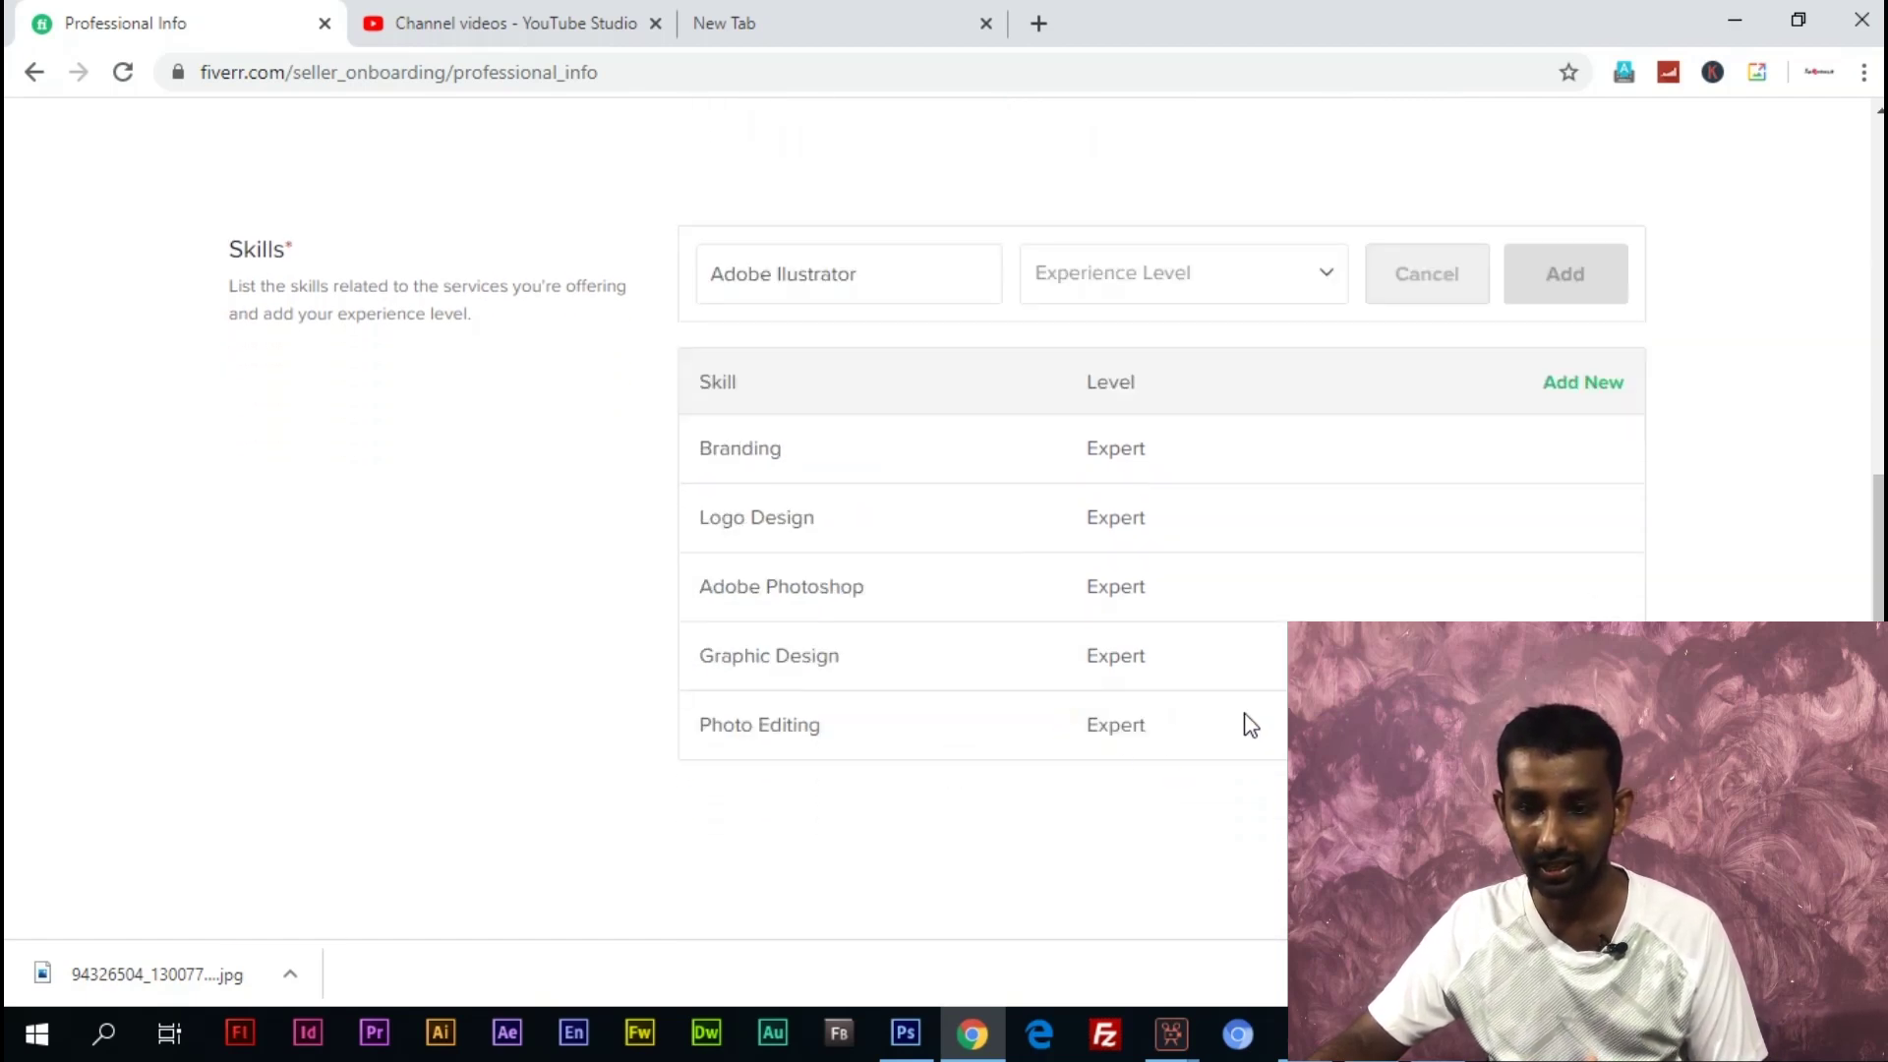
scroll(1247, 725, "down", 1)
scroll(1184, 733, "down", 1)
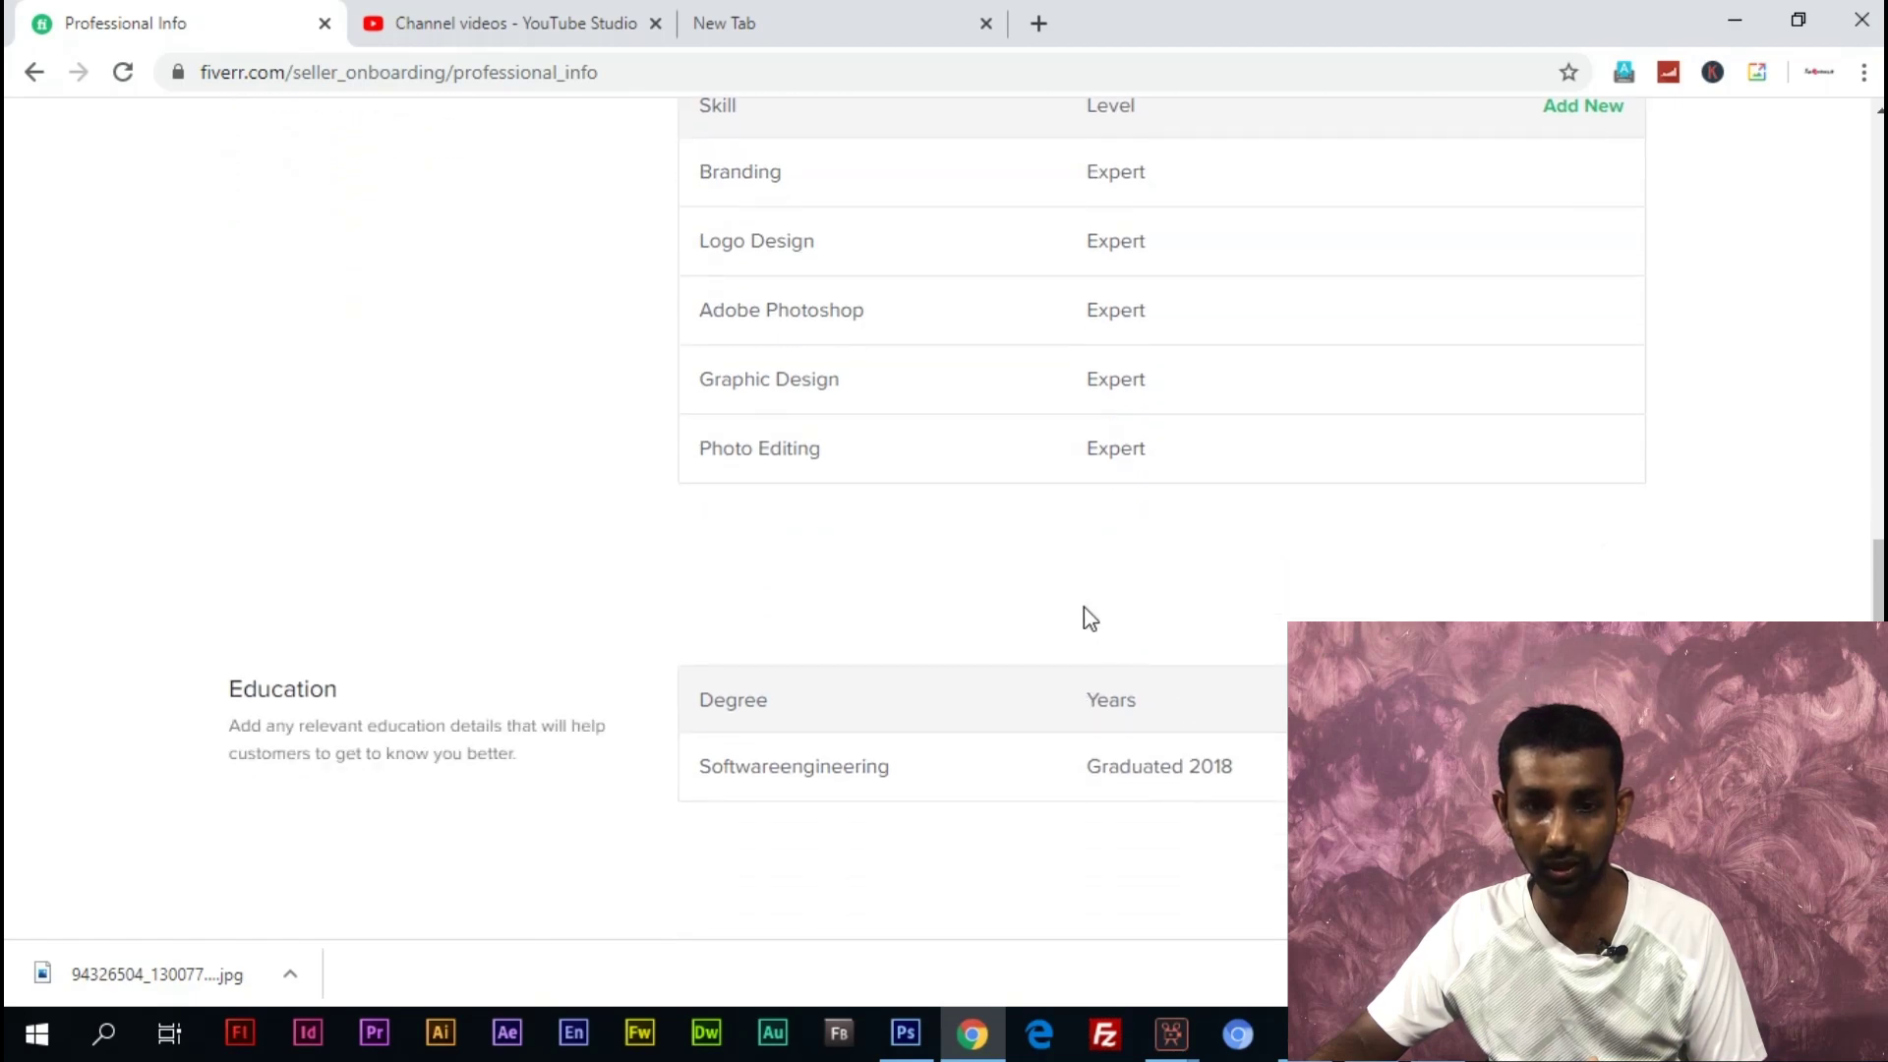
scroll(956, 434, "up", 1)
scroll(973, 371, "up", 1)
left_click(1267, 292)
left_click(1167, 364)
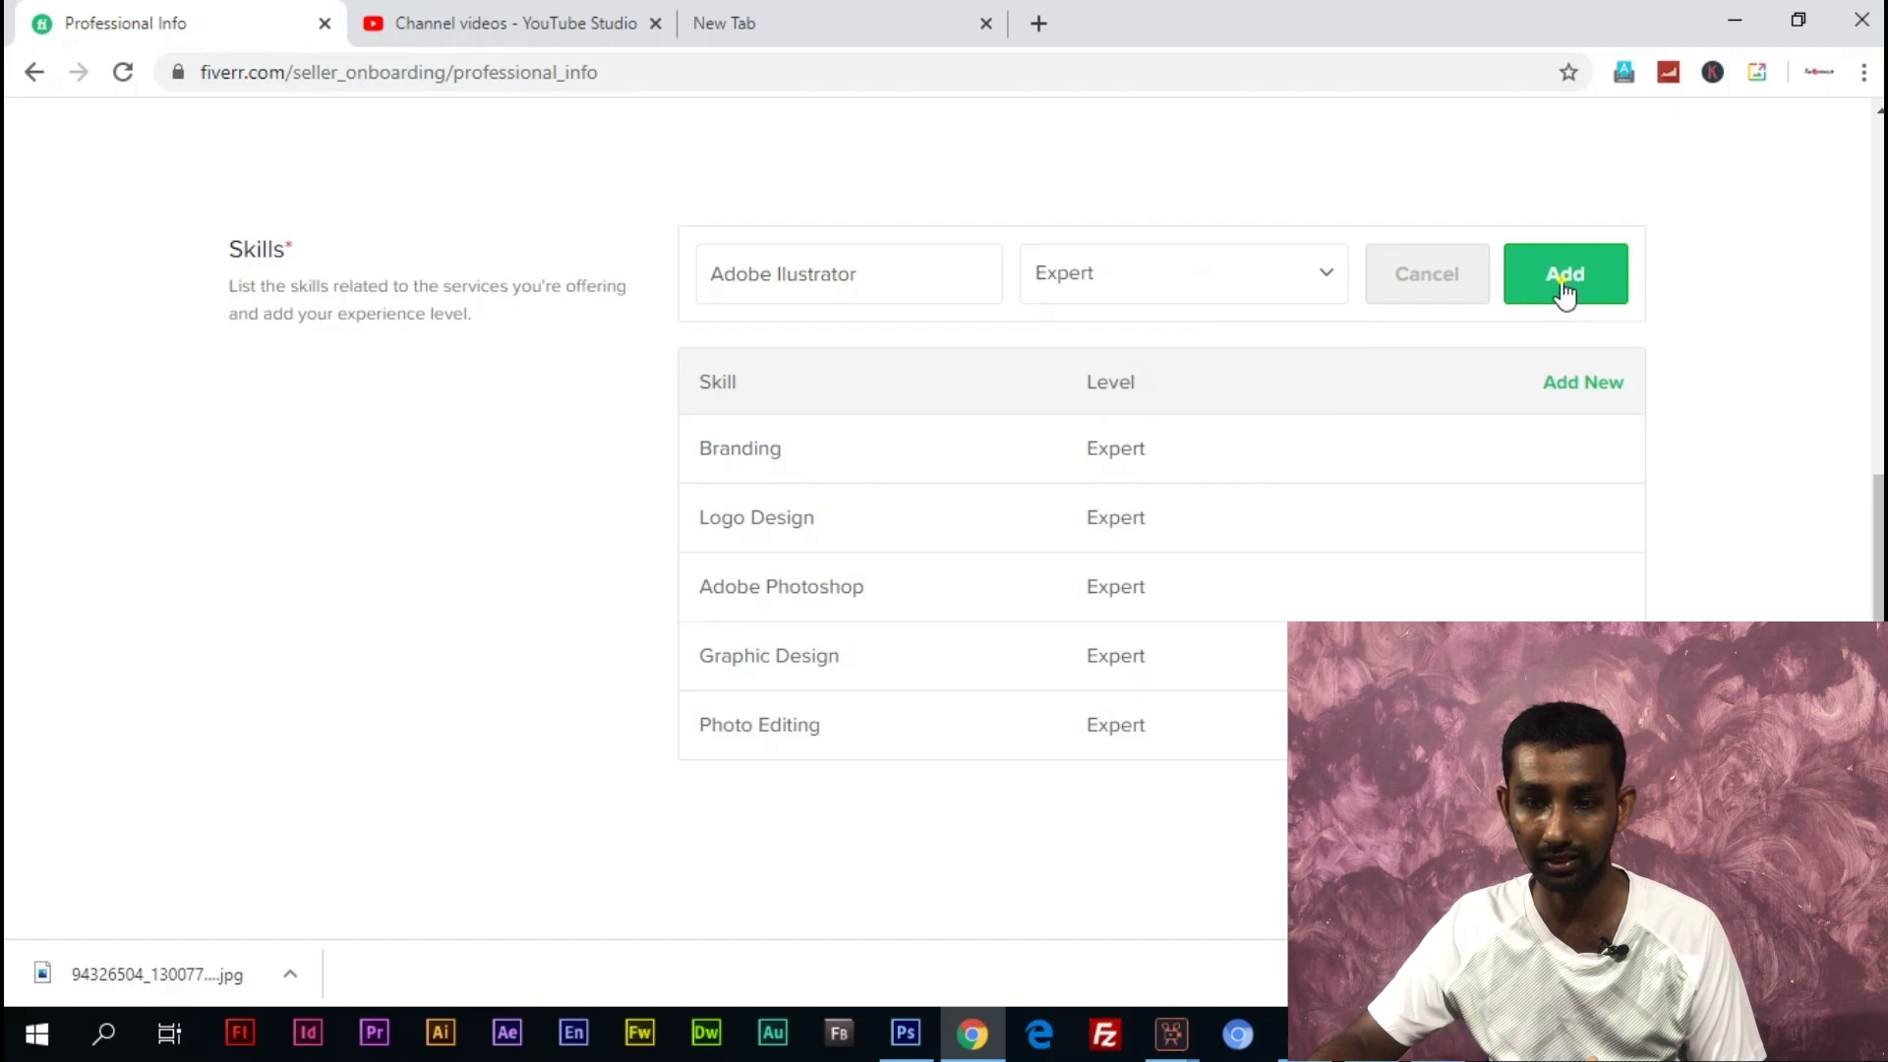
left_click(1565, 293)
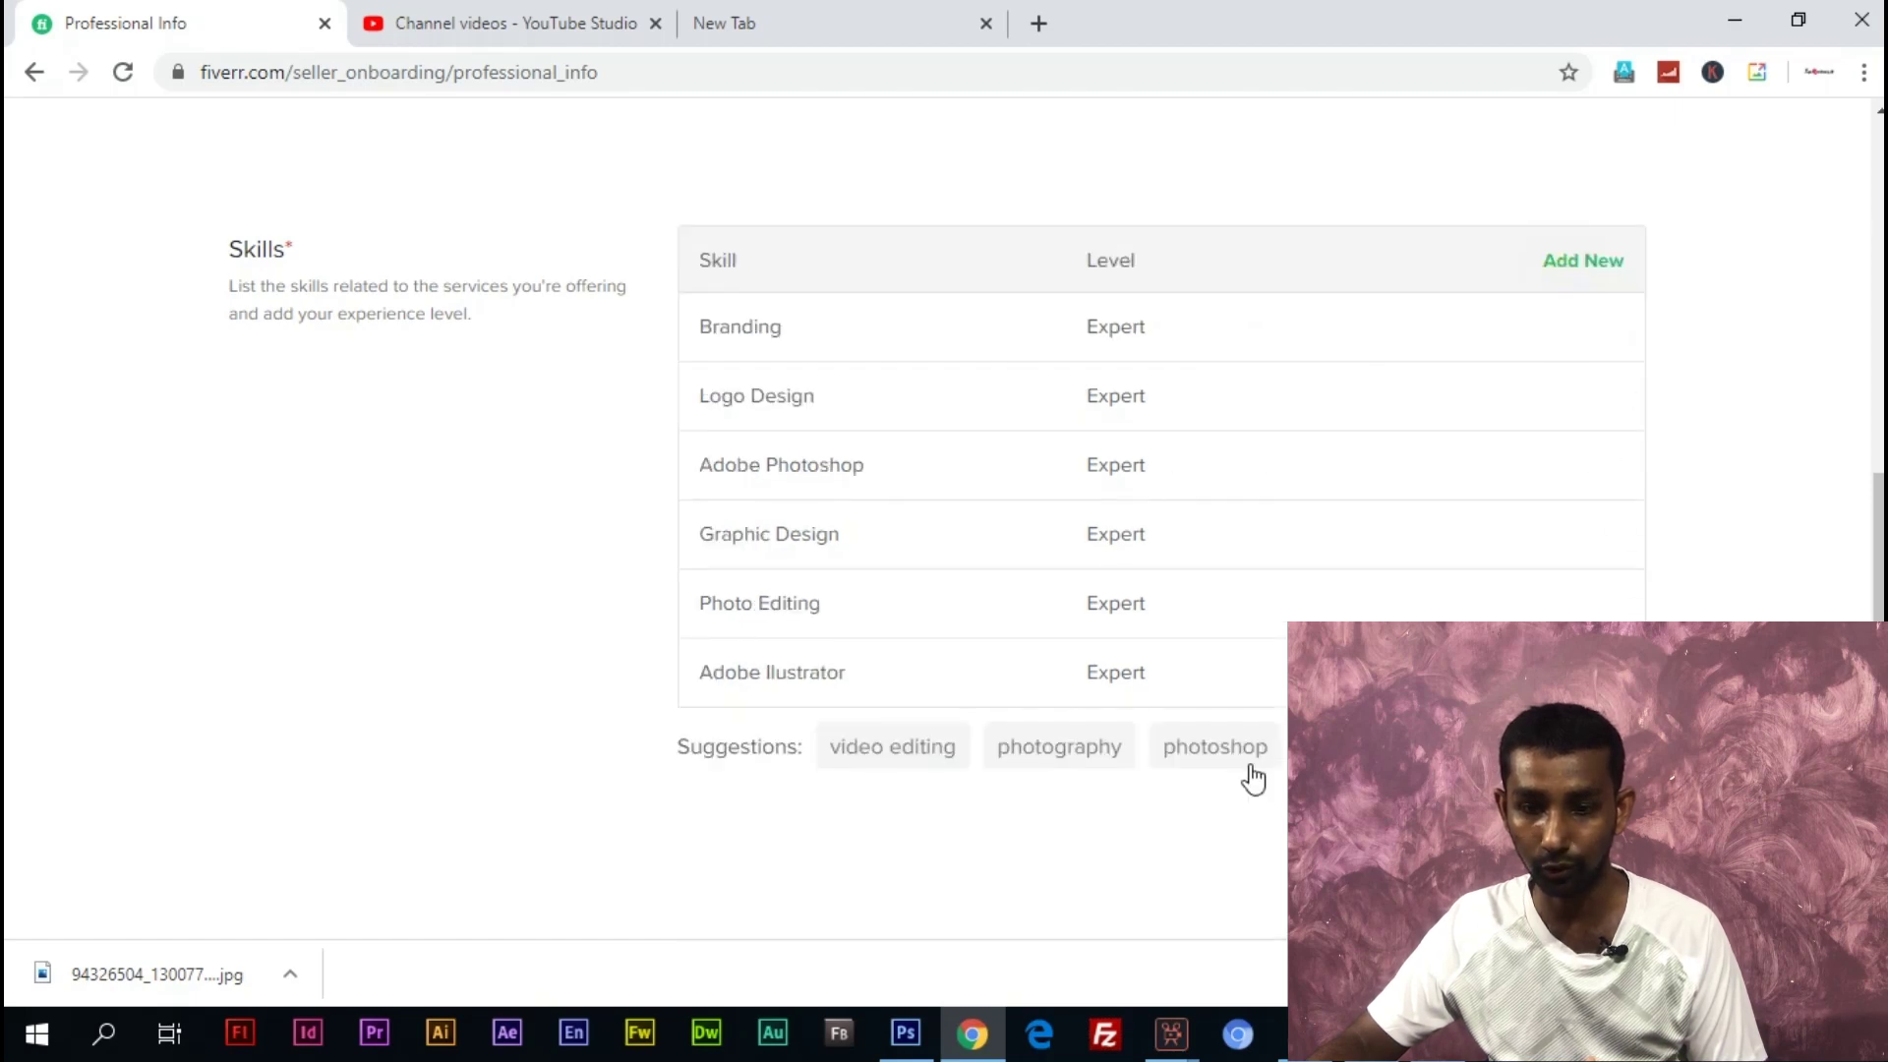
Step: Add Photoshop and Flyer Design as Expert-level skills
left_click(1253, 756)
left_click(1335, 274)
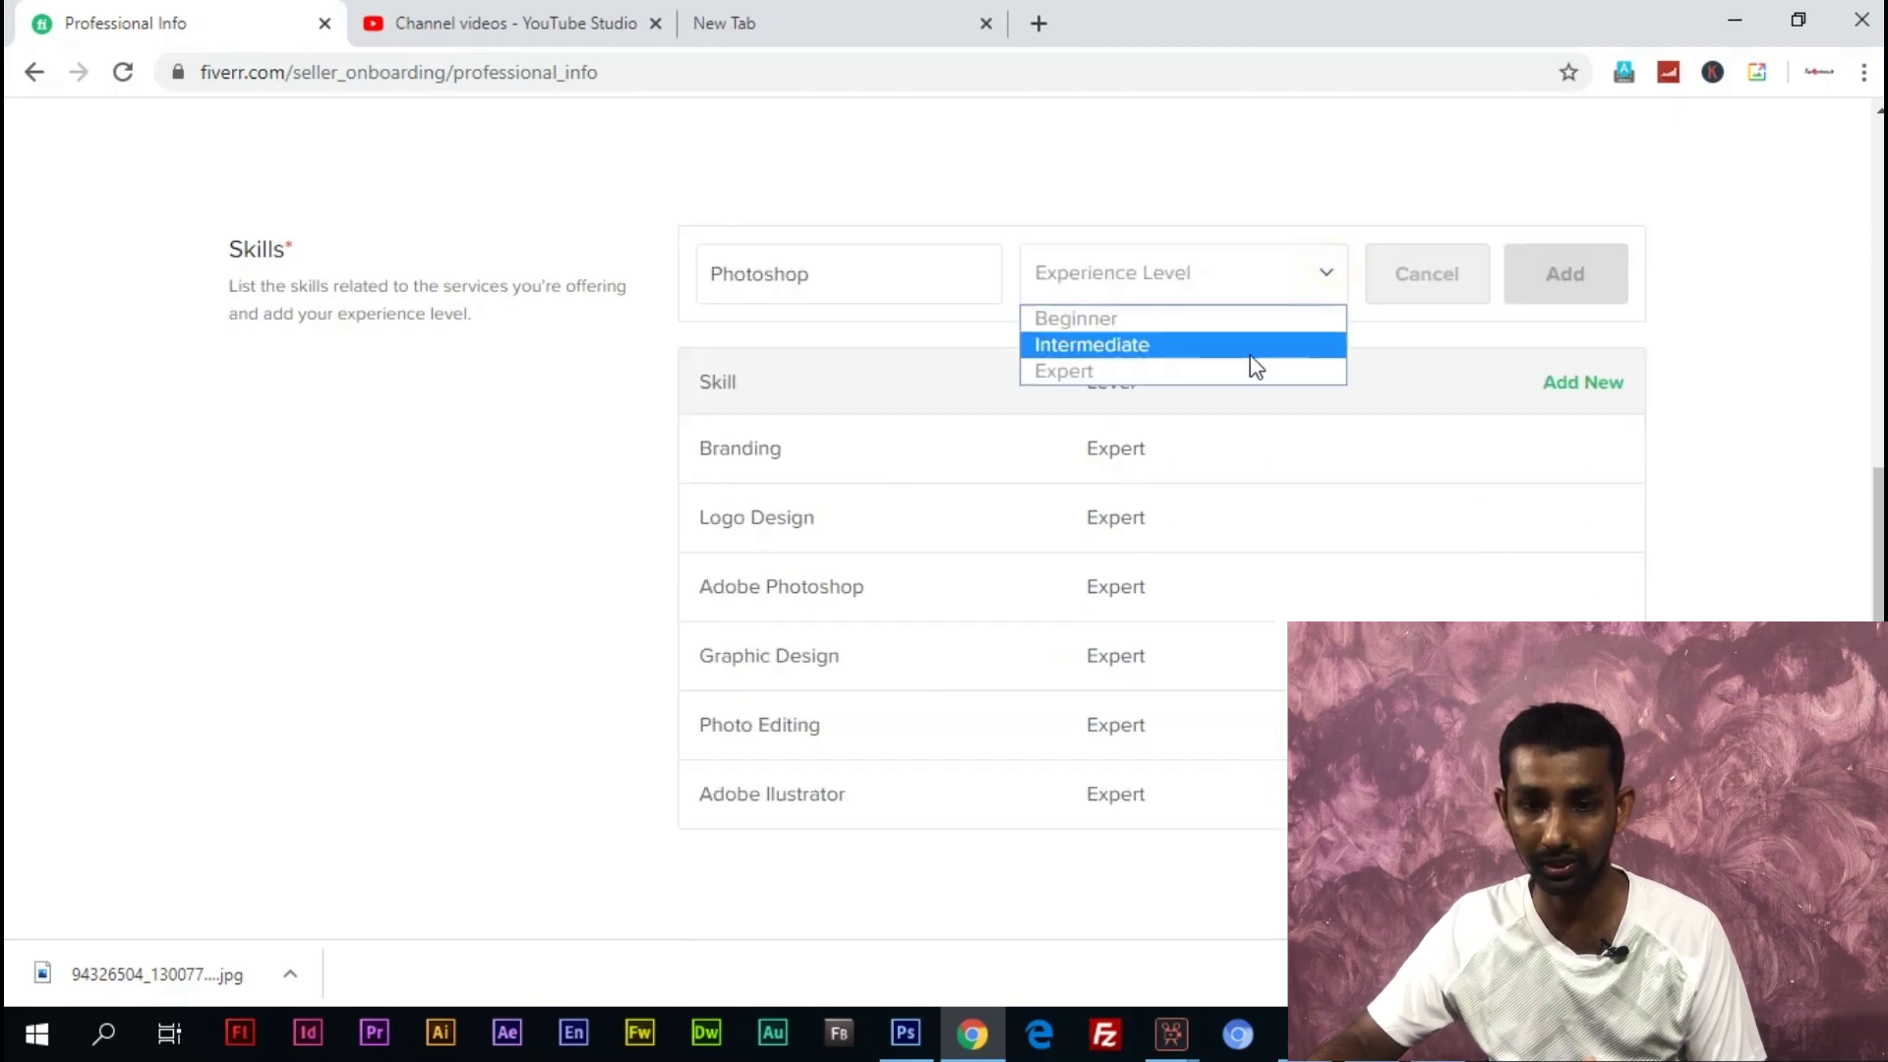
left_click(1244, 372)
left_click(1564, 277)
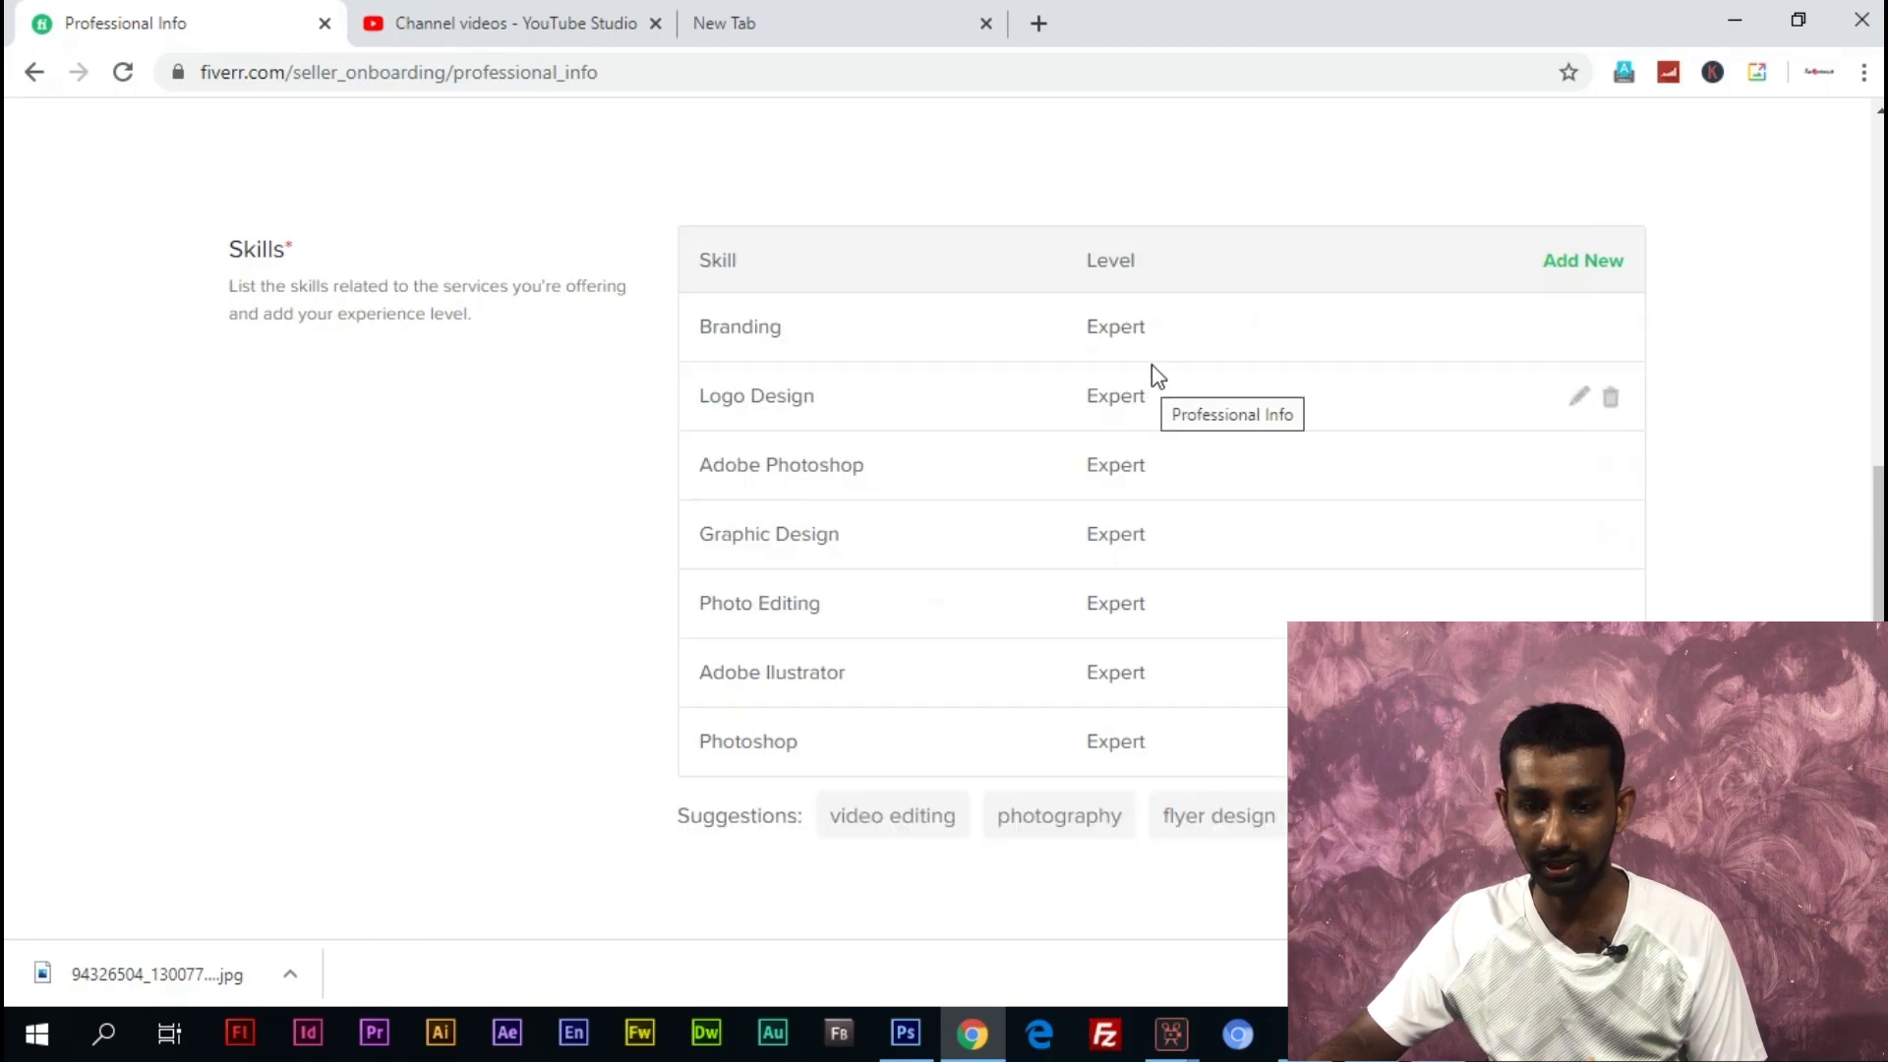
left_click(1225, 826)
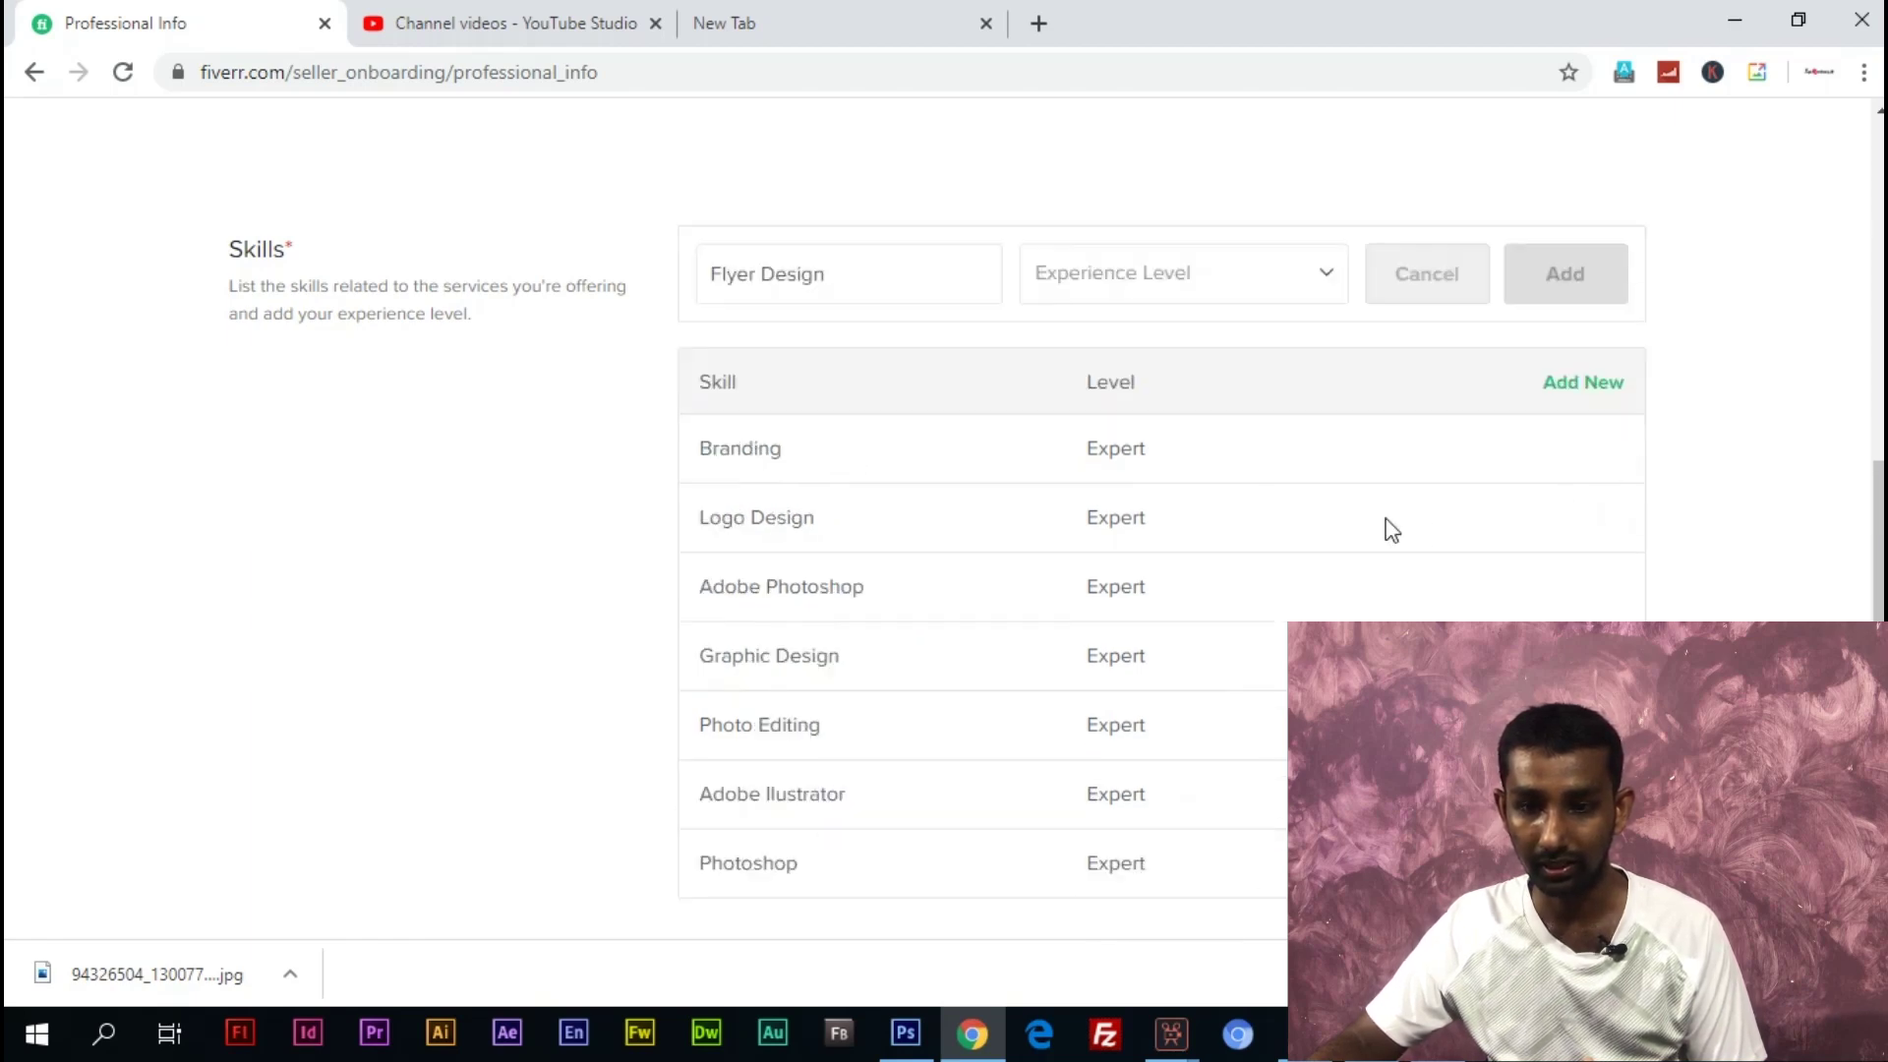
left_click(1247, 295)
left_click(1177, 374)
scroll(1348, 590, "down", 2)
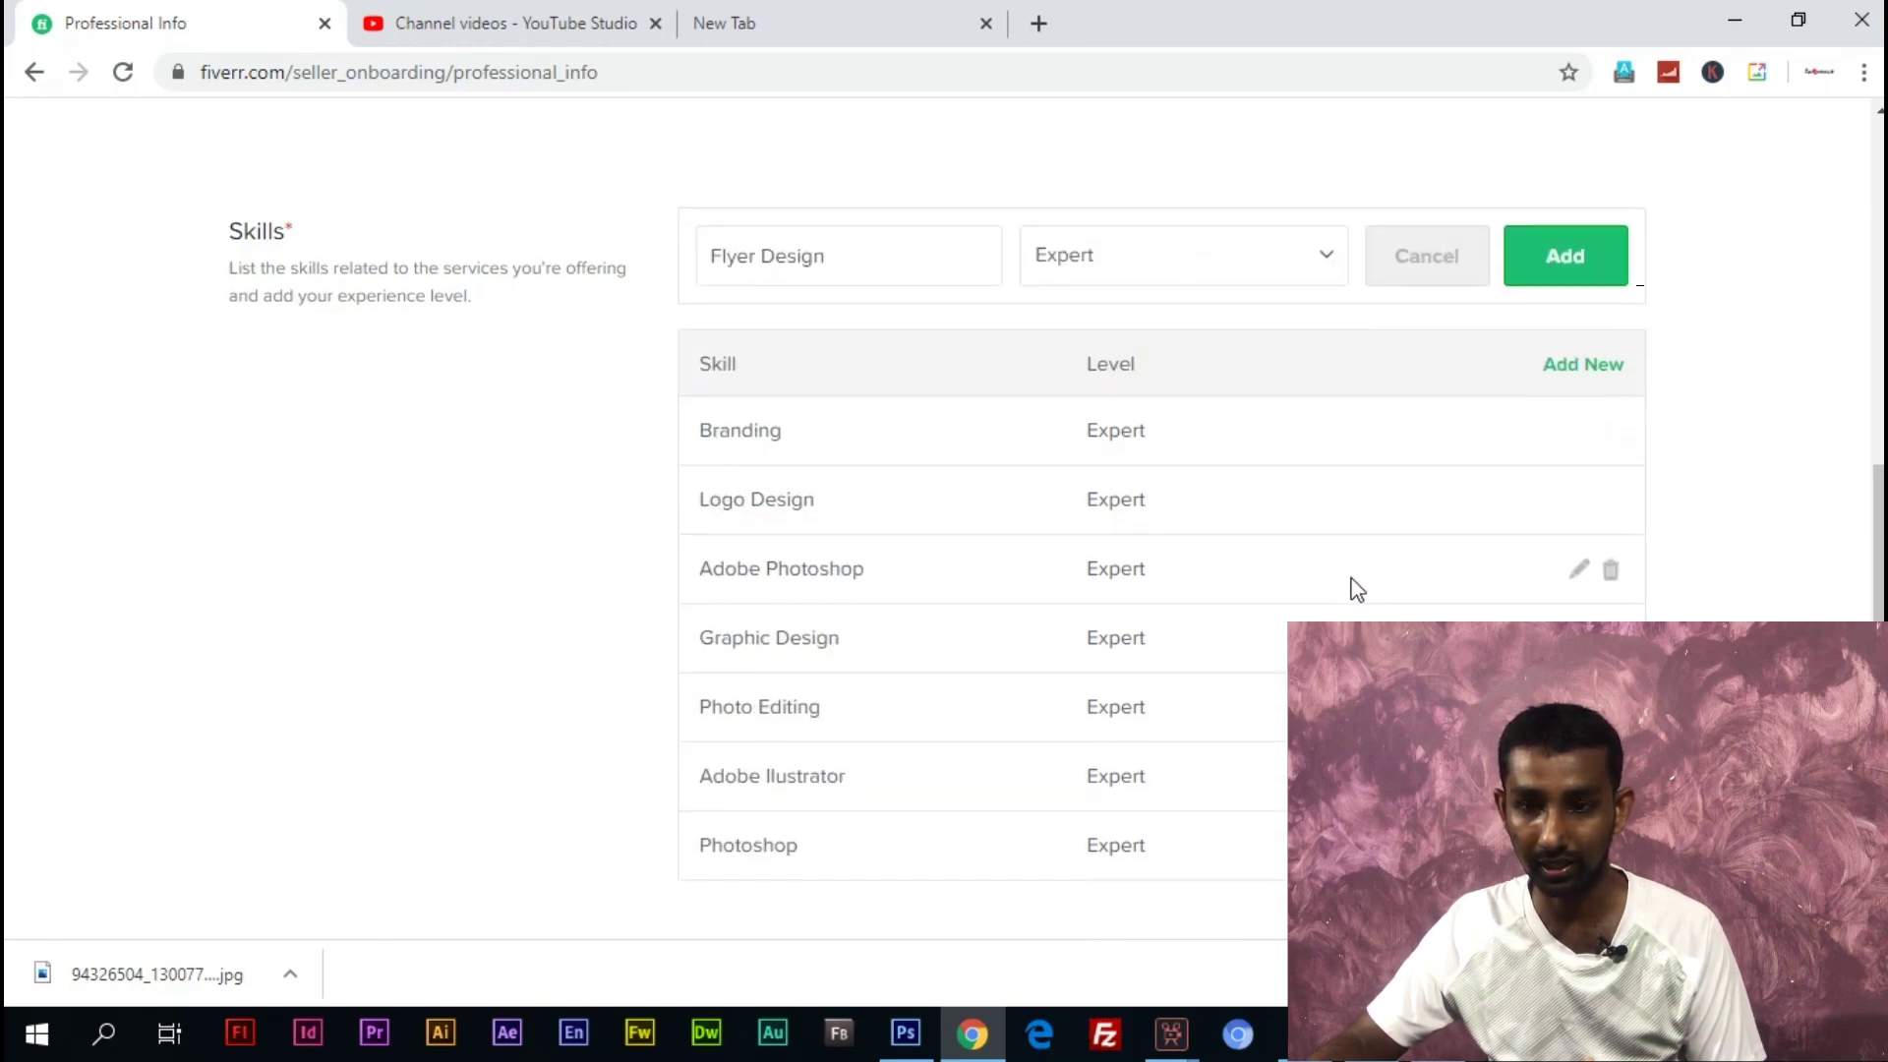
left_click(1561, 142)
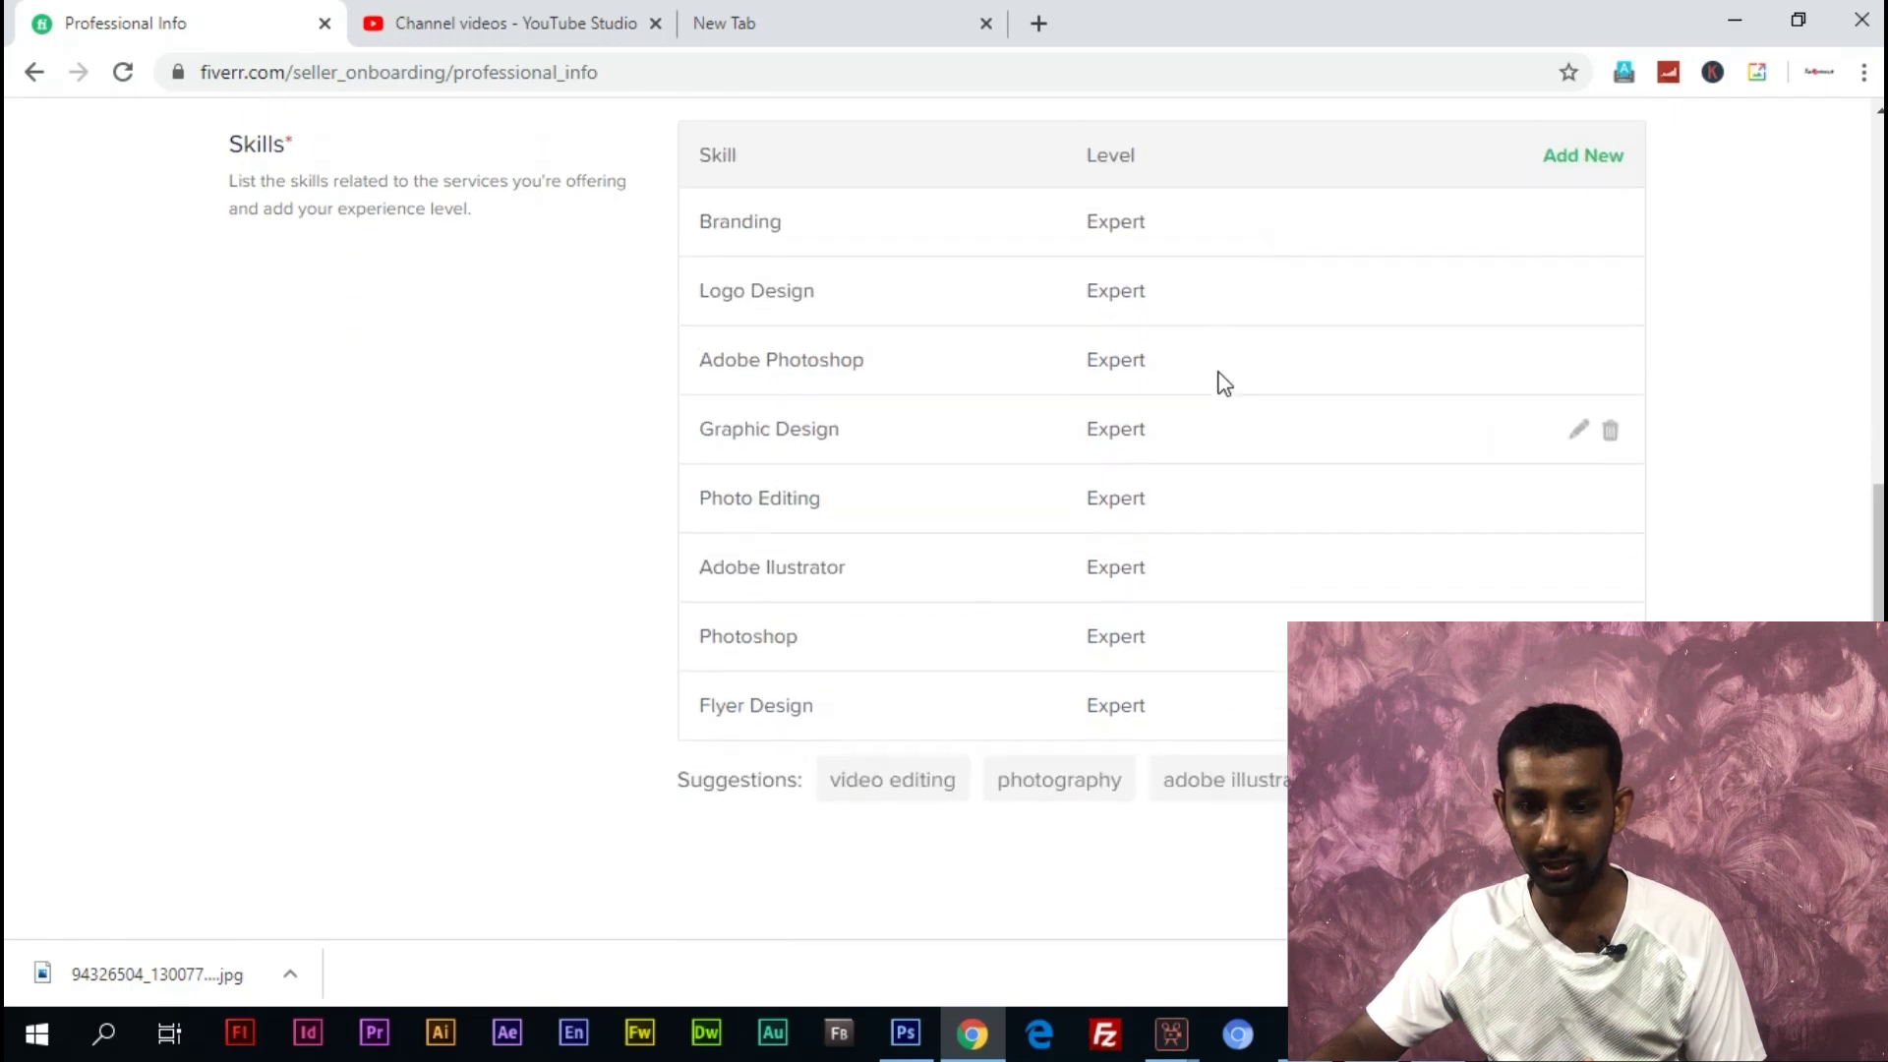
Step: Add Adobe Illustrator at Expert level, then scroll down to Certification and Personal Website
scroll(1219, 384, "down", 2)
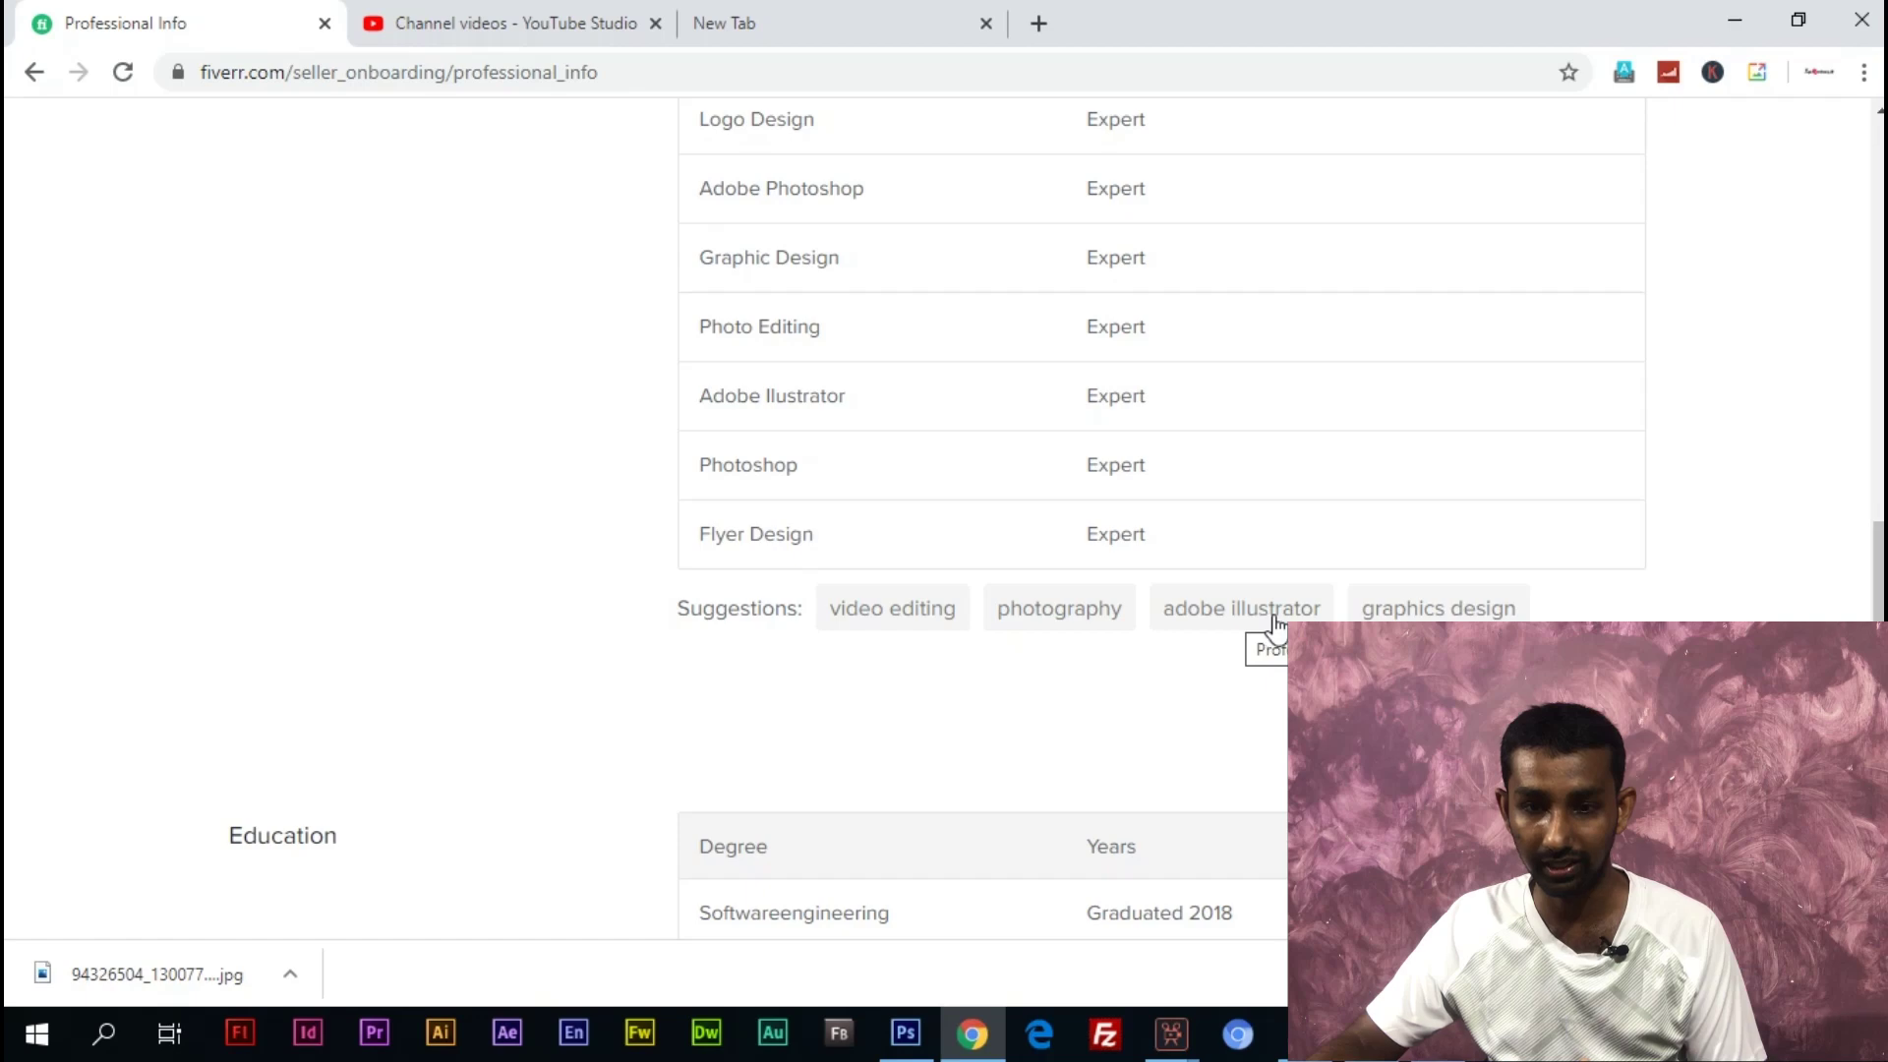
left_click(1247, 611)
left_click(1233, 167)
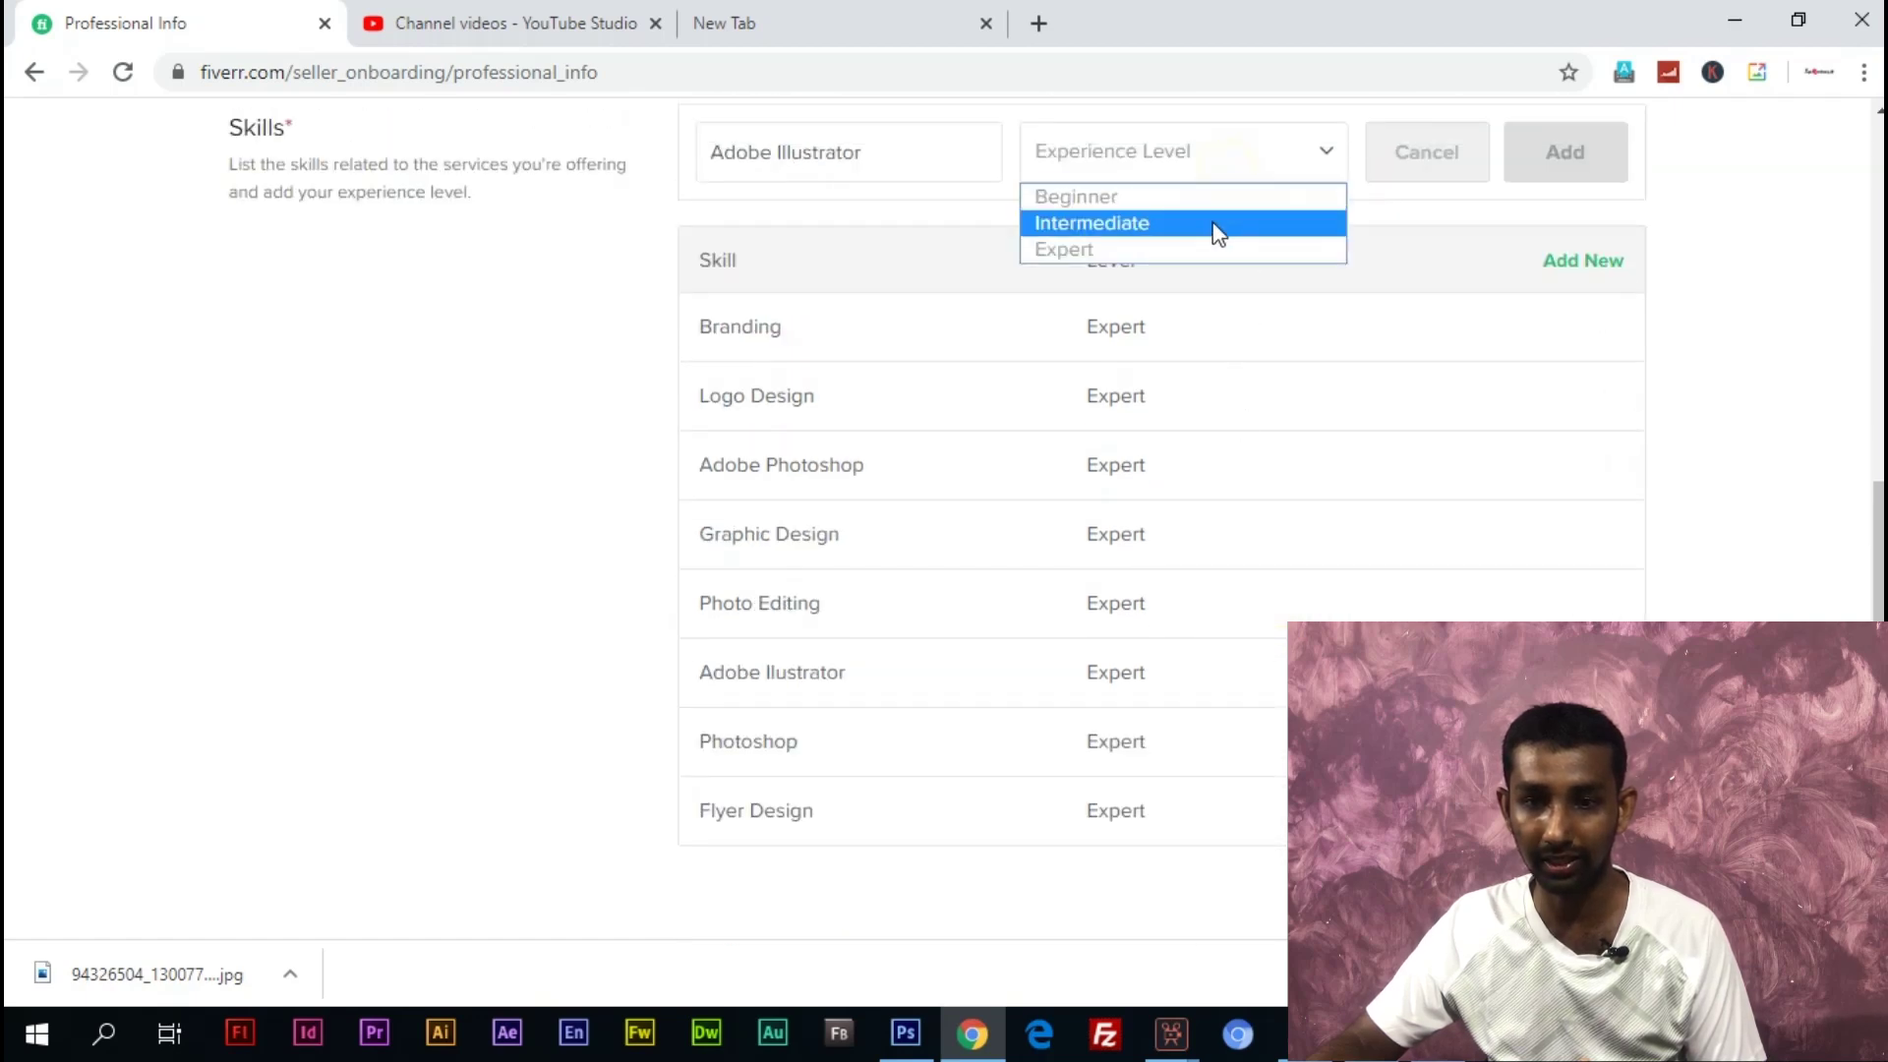
left_click(1193, 245)
left_click(1567, 156)
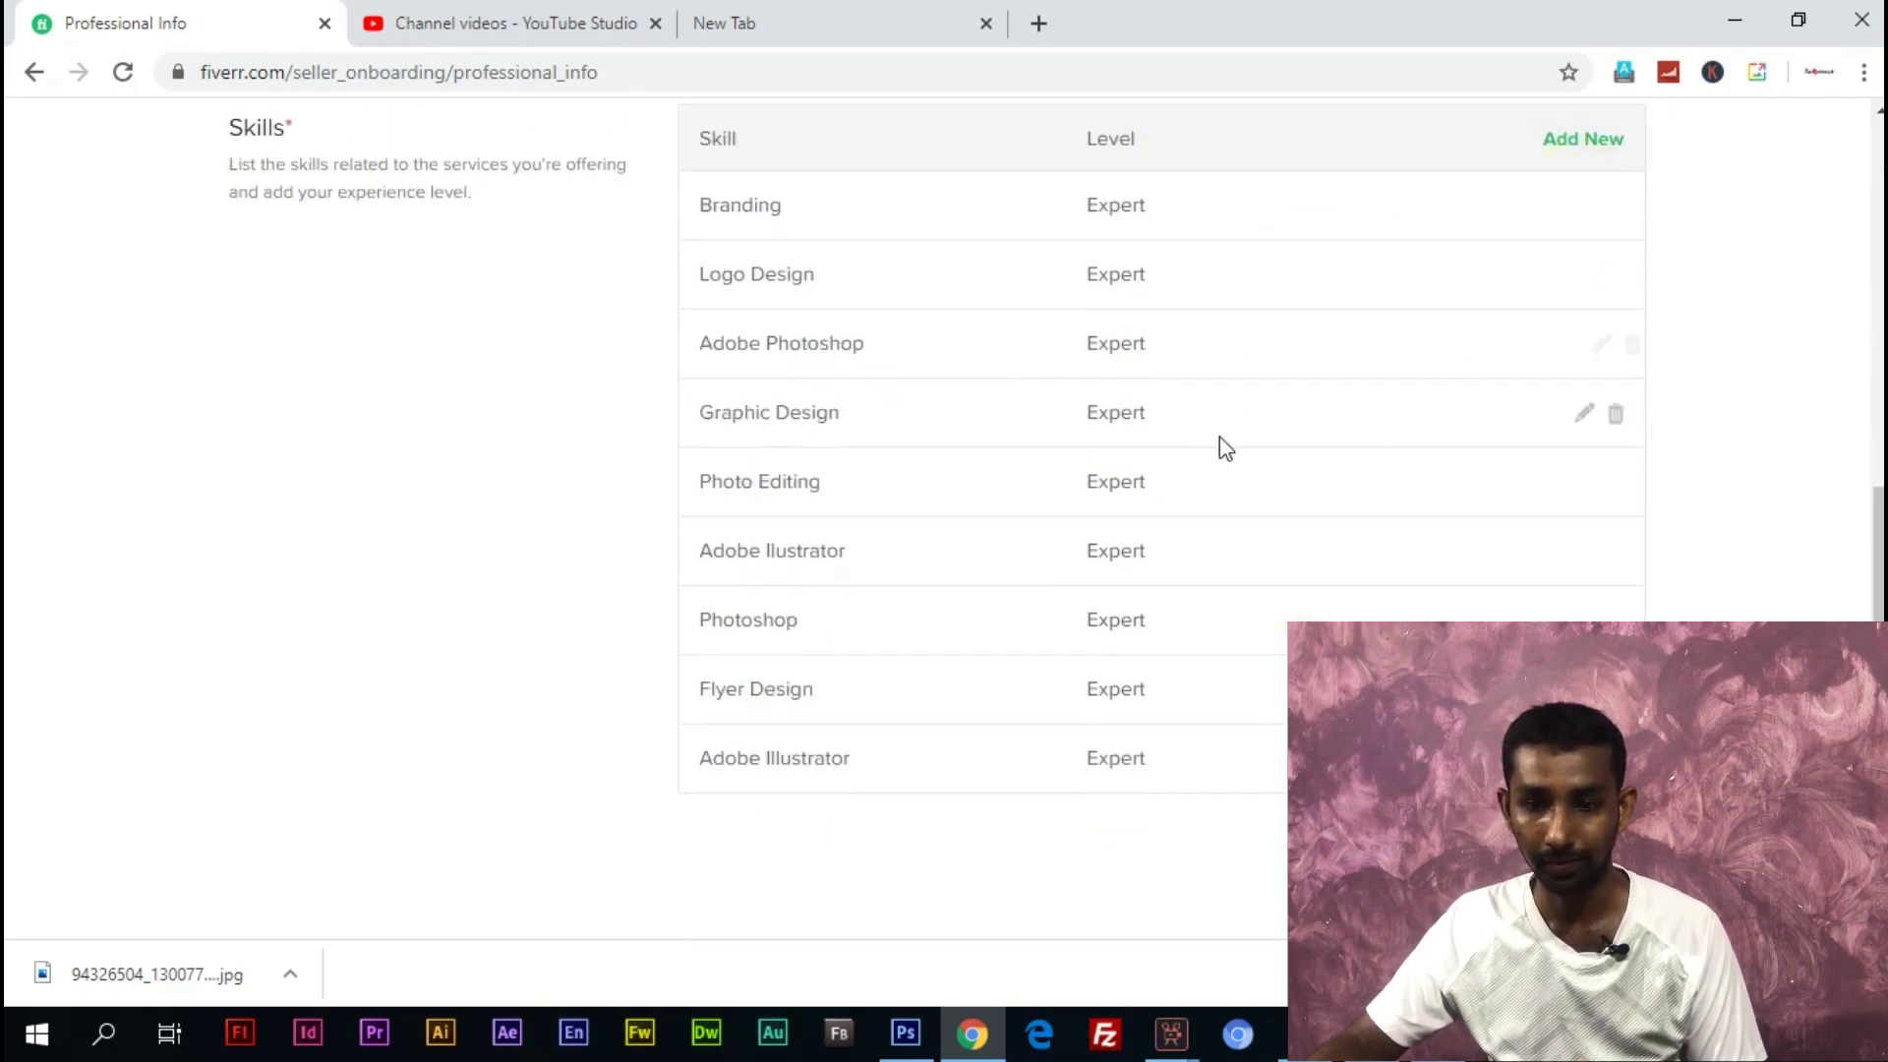
scroll(1224, 481, "down", 3)
scroll(1237, 519, "up", 4)
scroll(1095, 409, "down", 4)
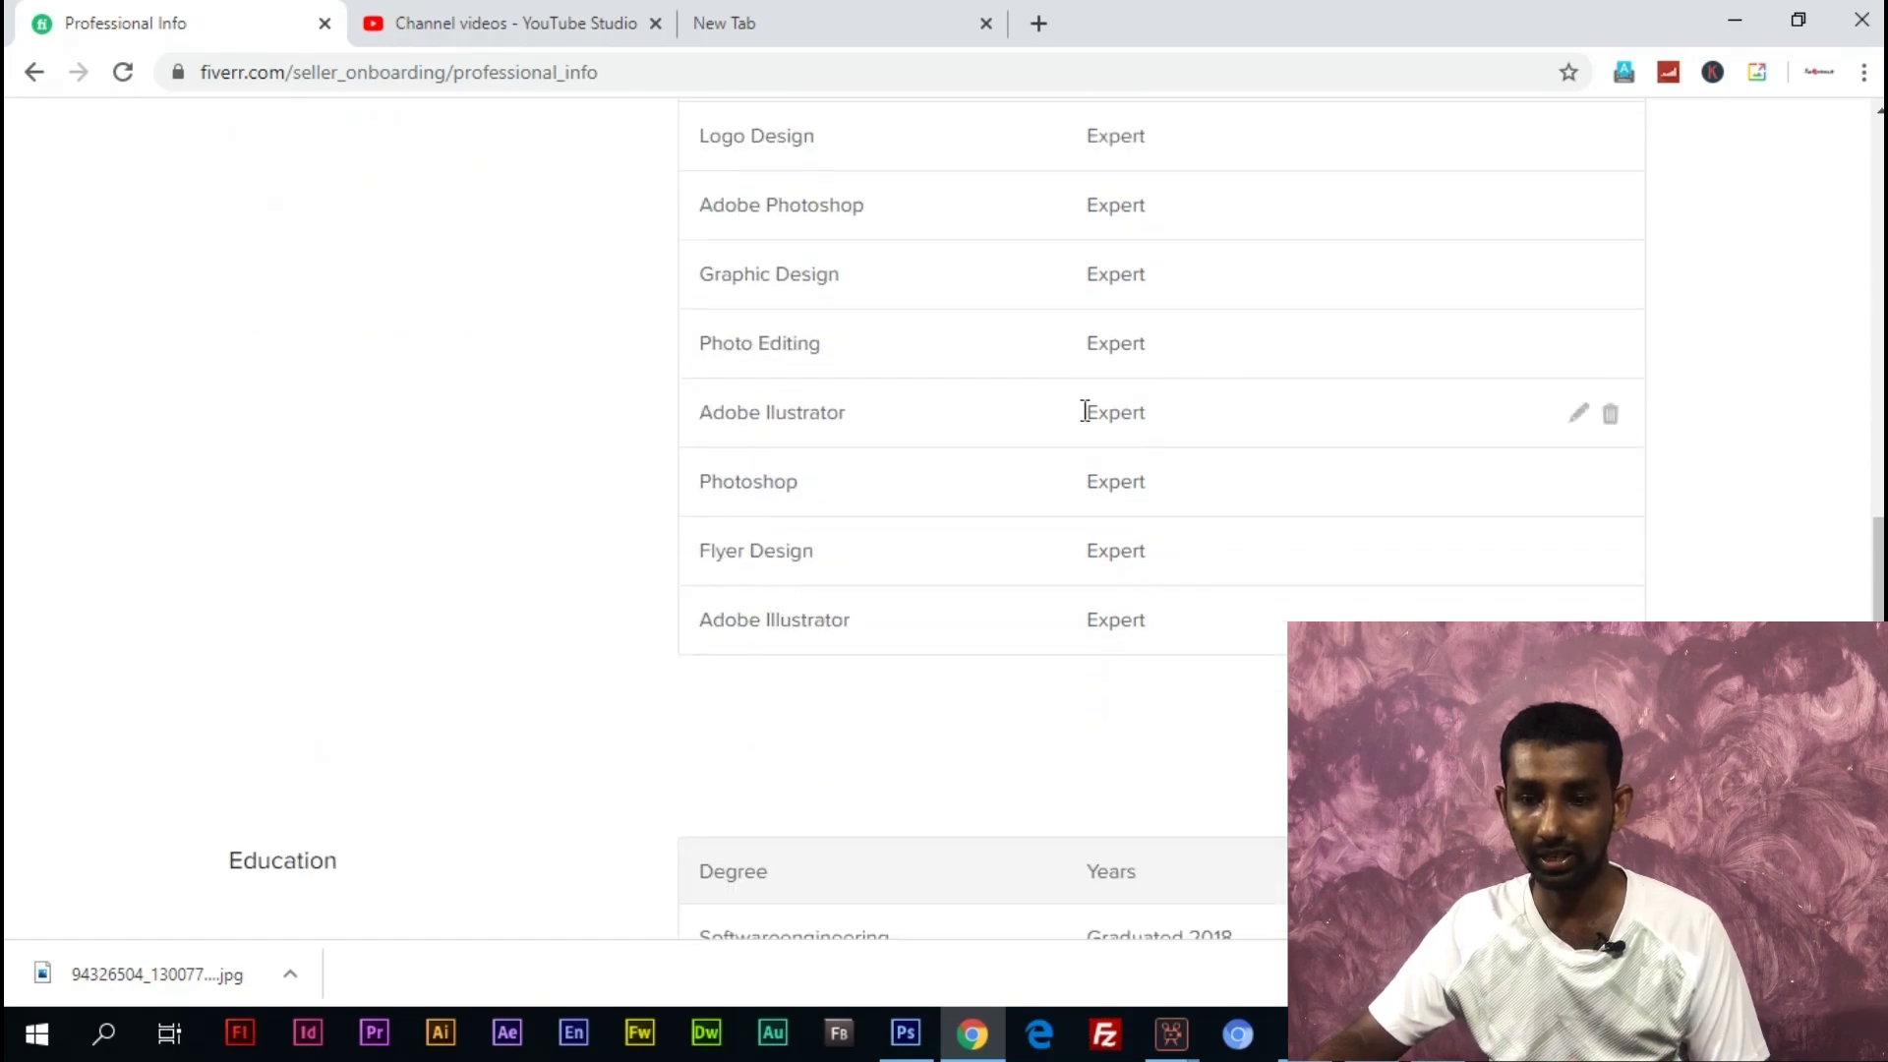
scroll(1230, 501, "up", 3)
scroll(1226, 476, "down", 3)
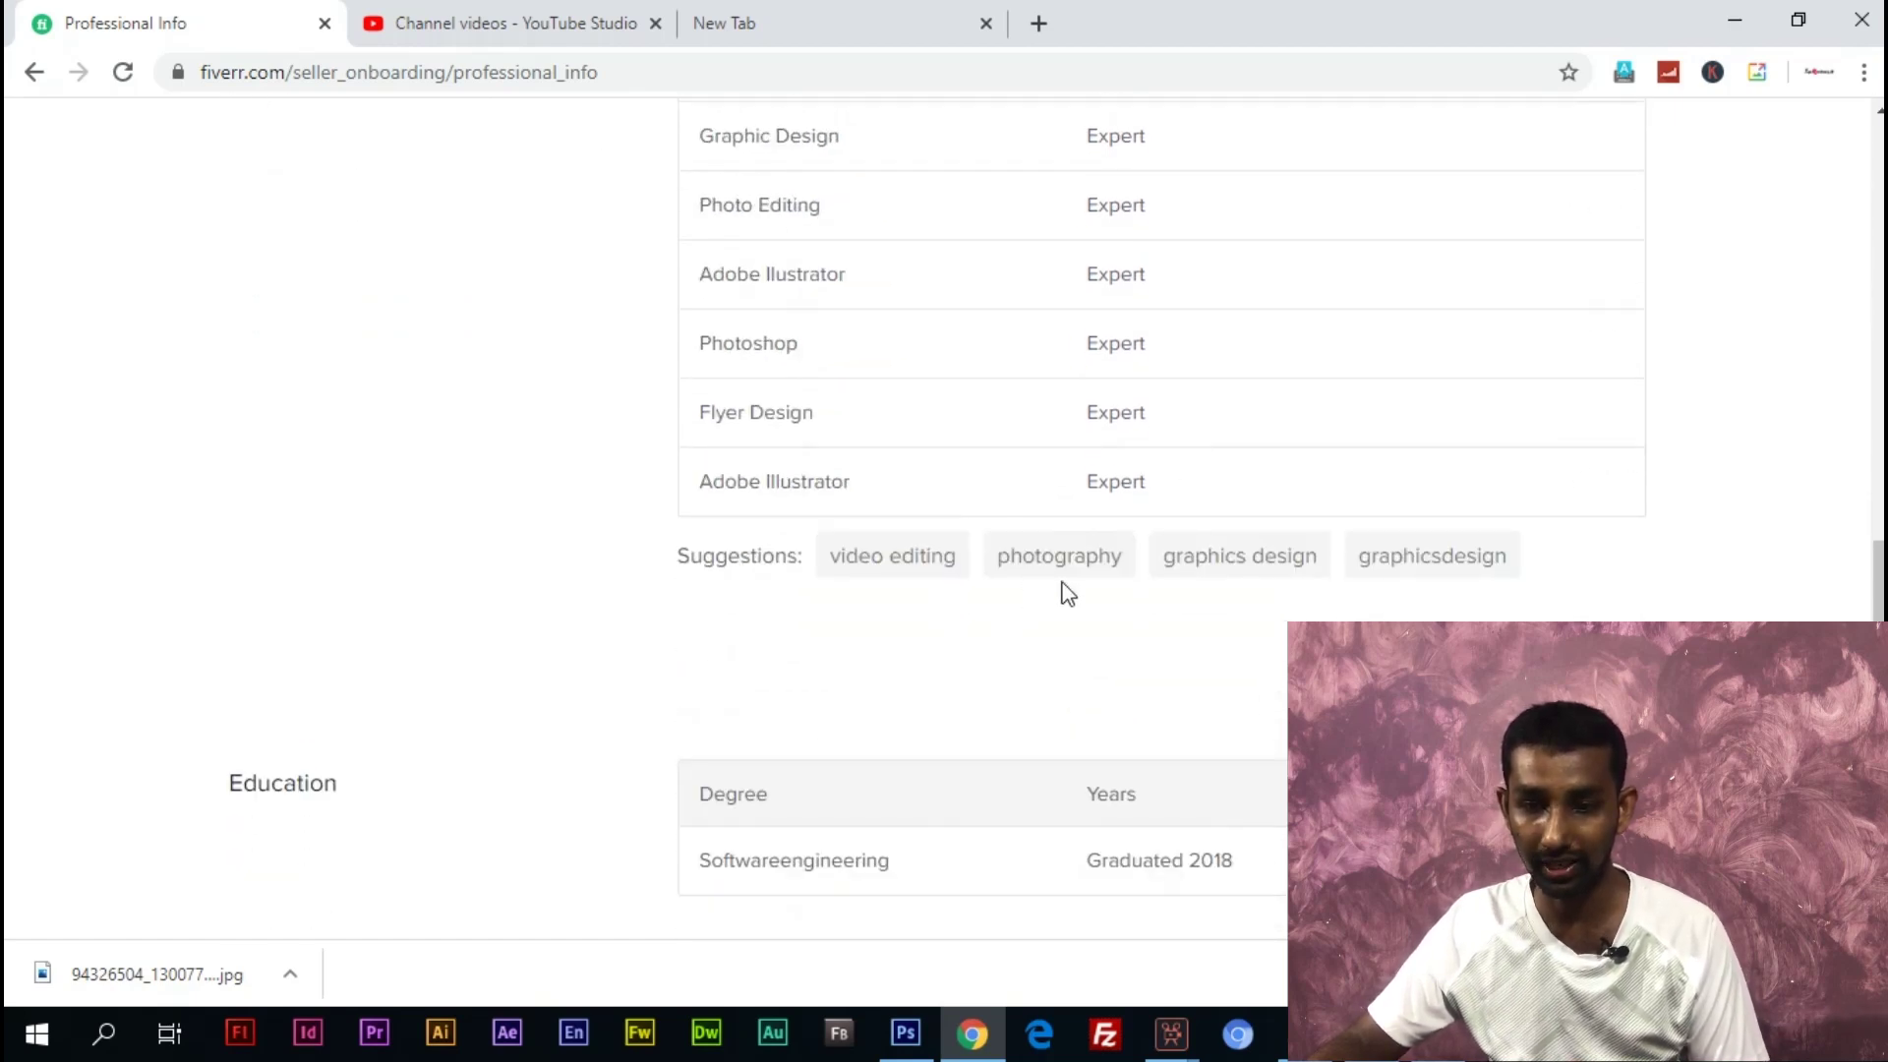
scroll(1053, 621, "down", 4)
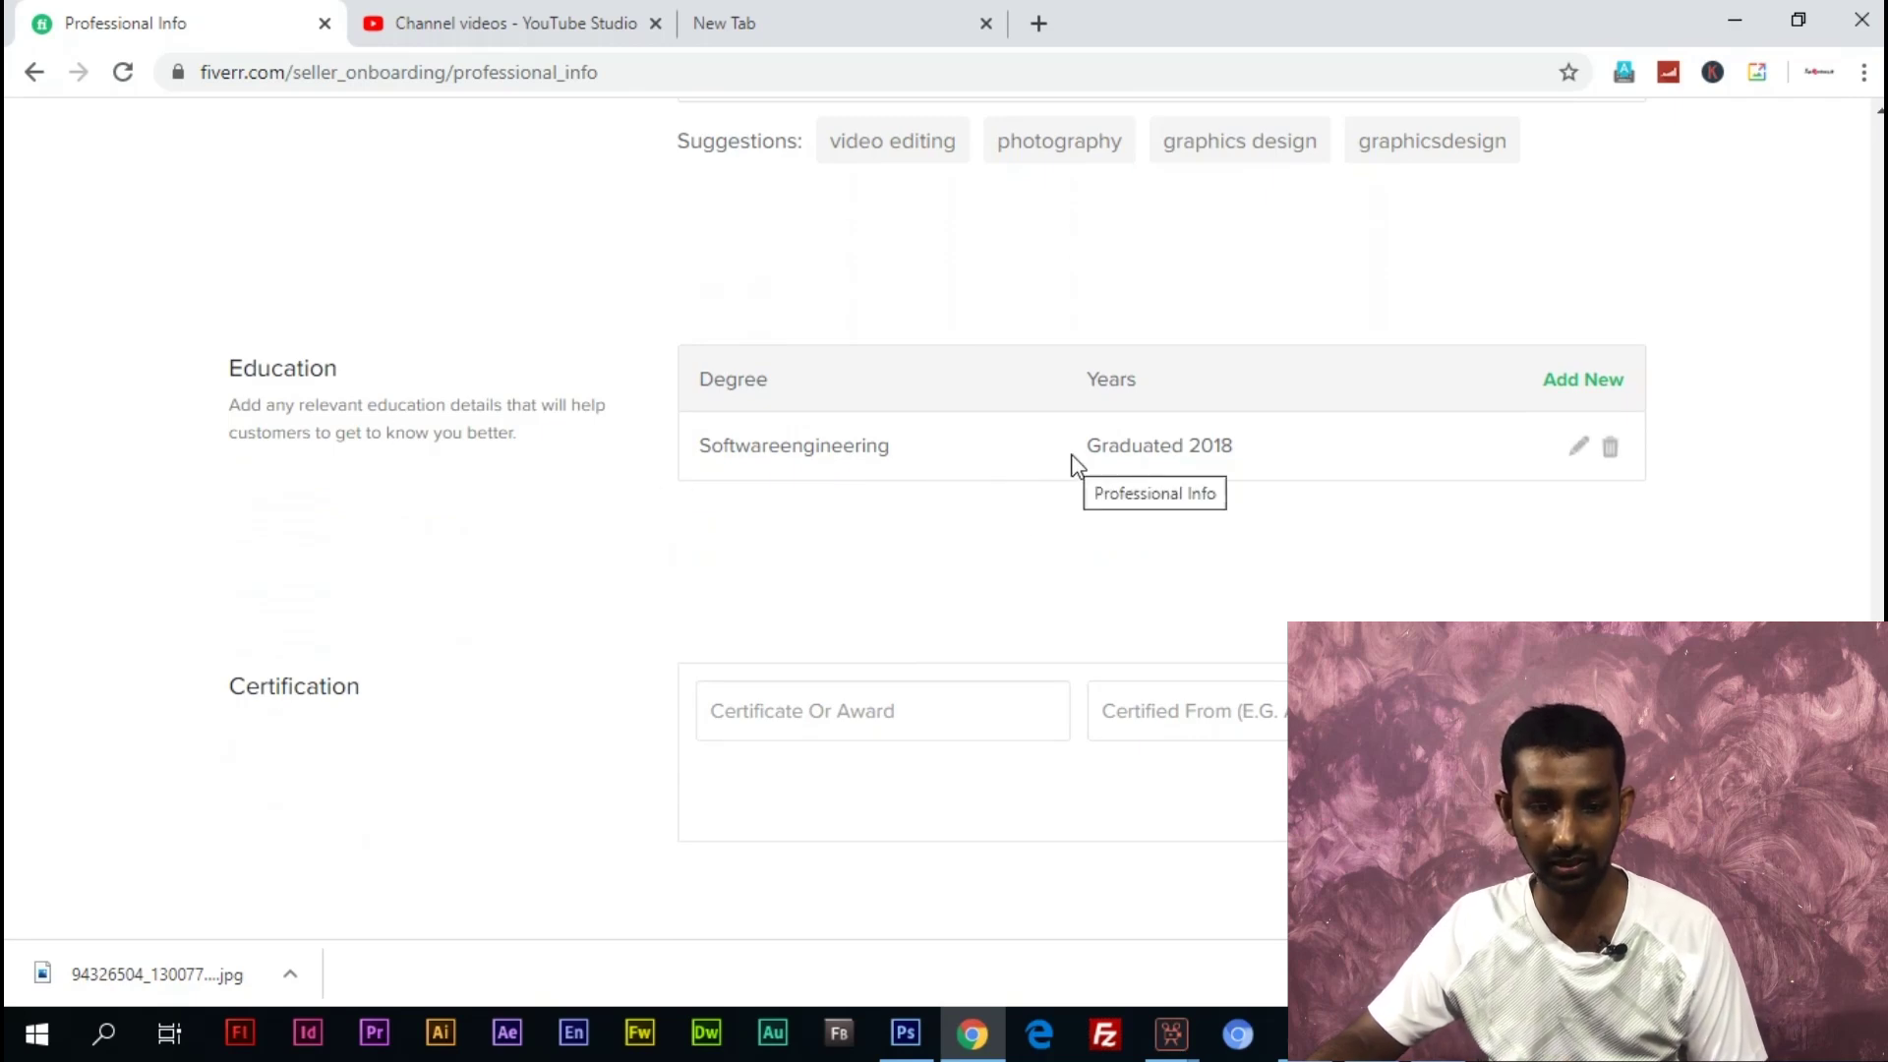
scroll(372, 575, "down", 1)
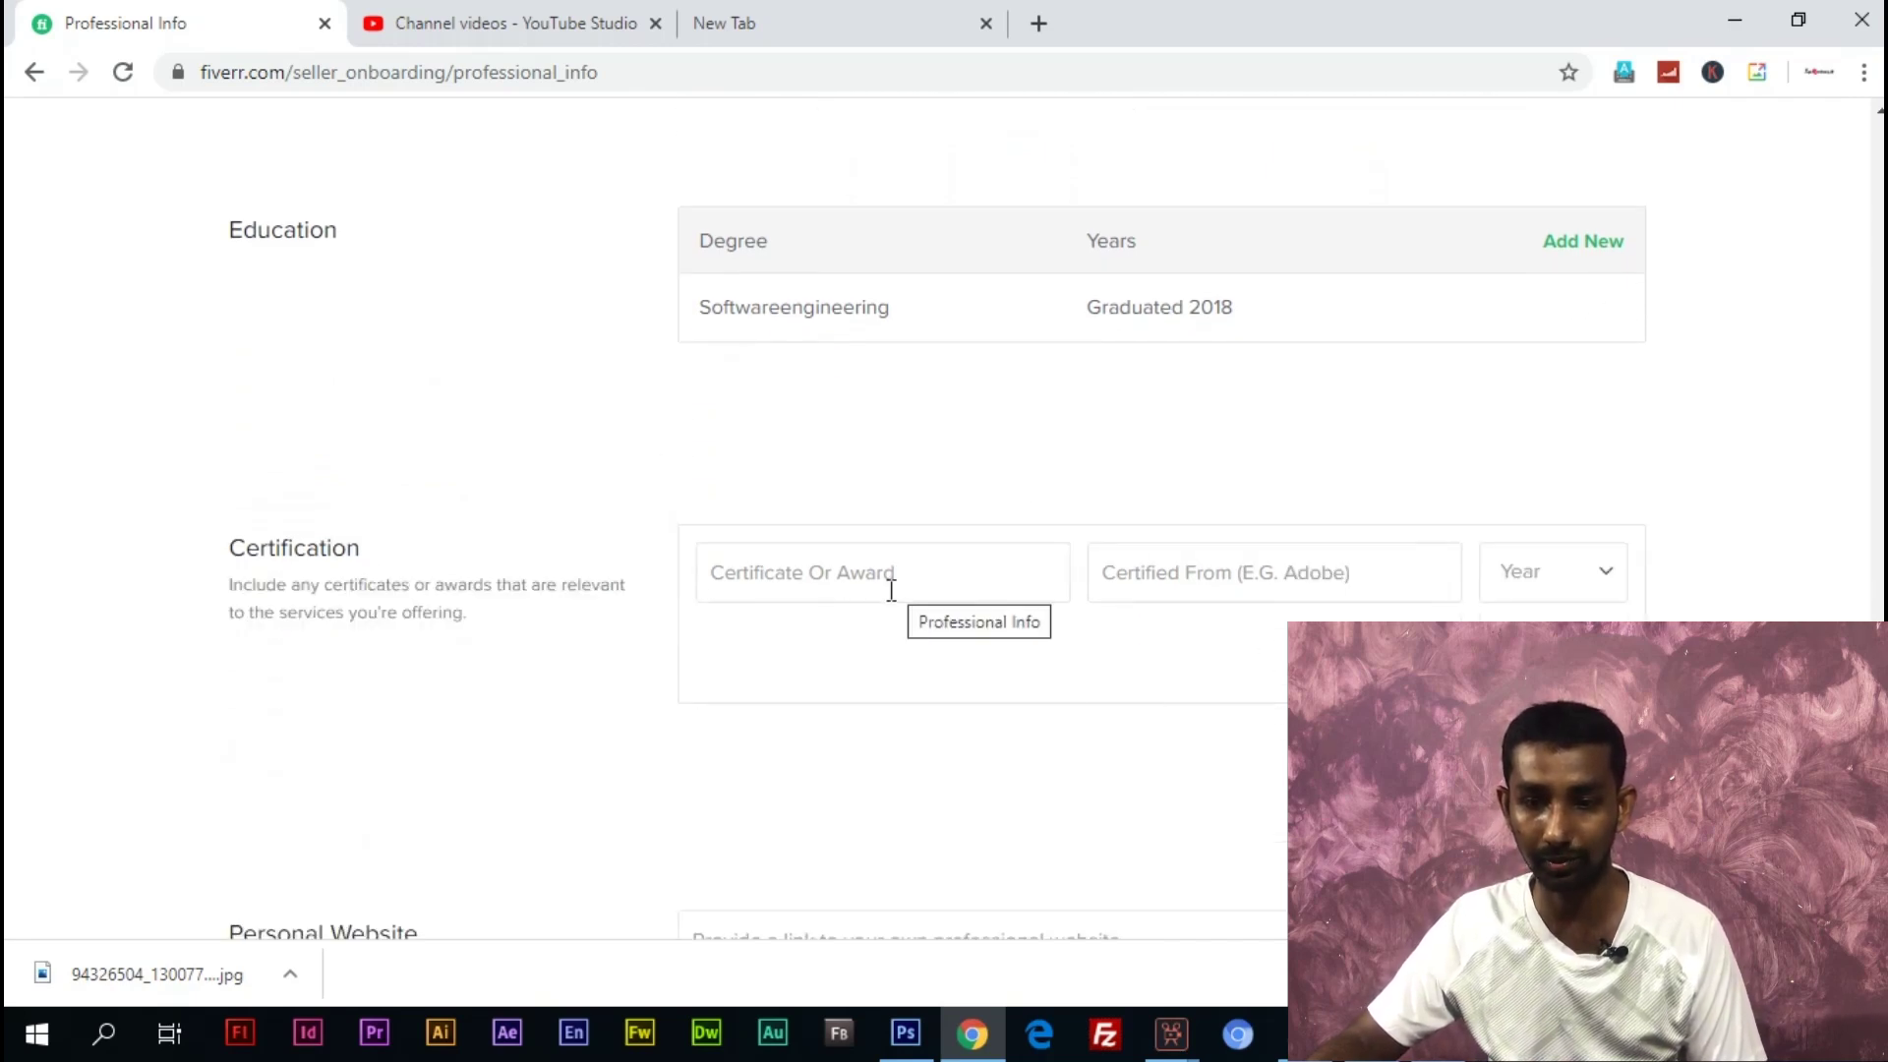
scroll(1398, 550, "down", 3)
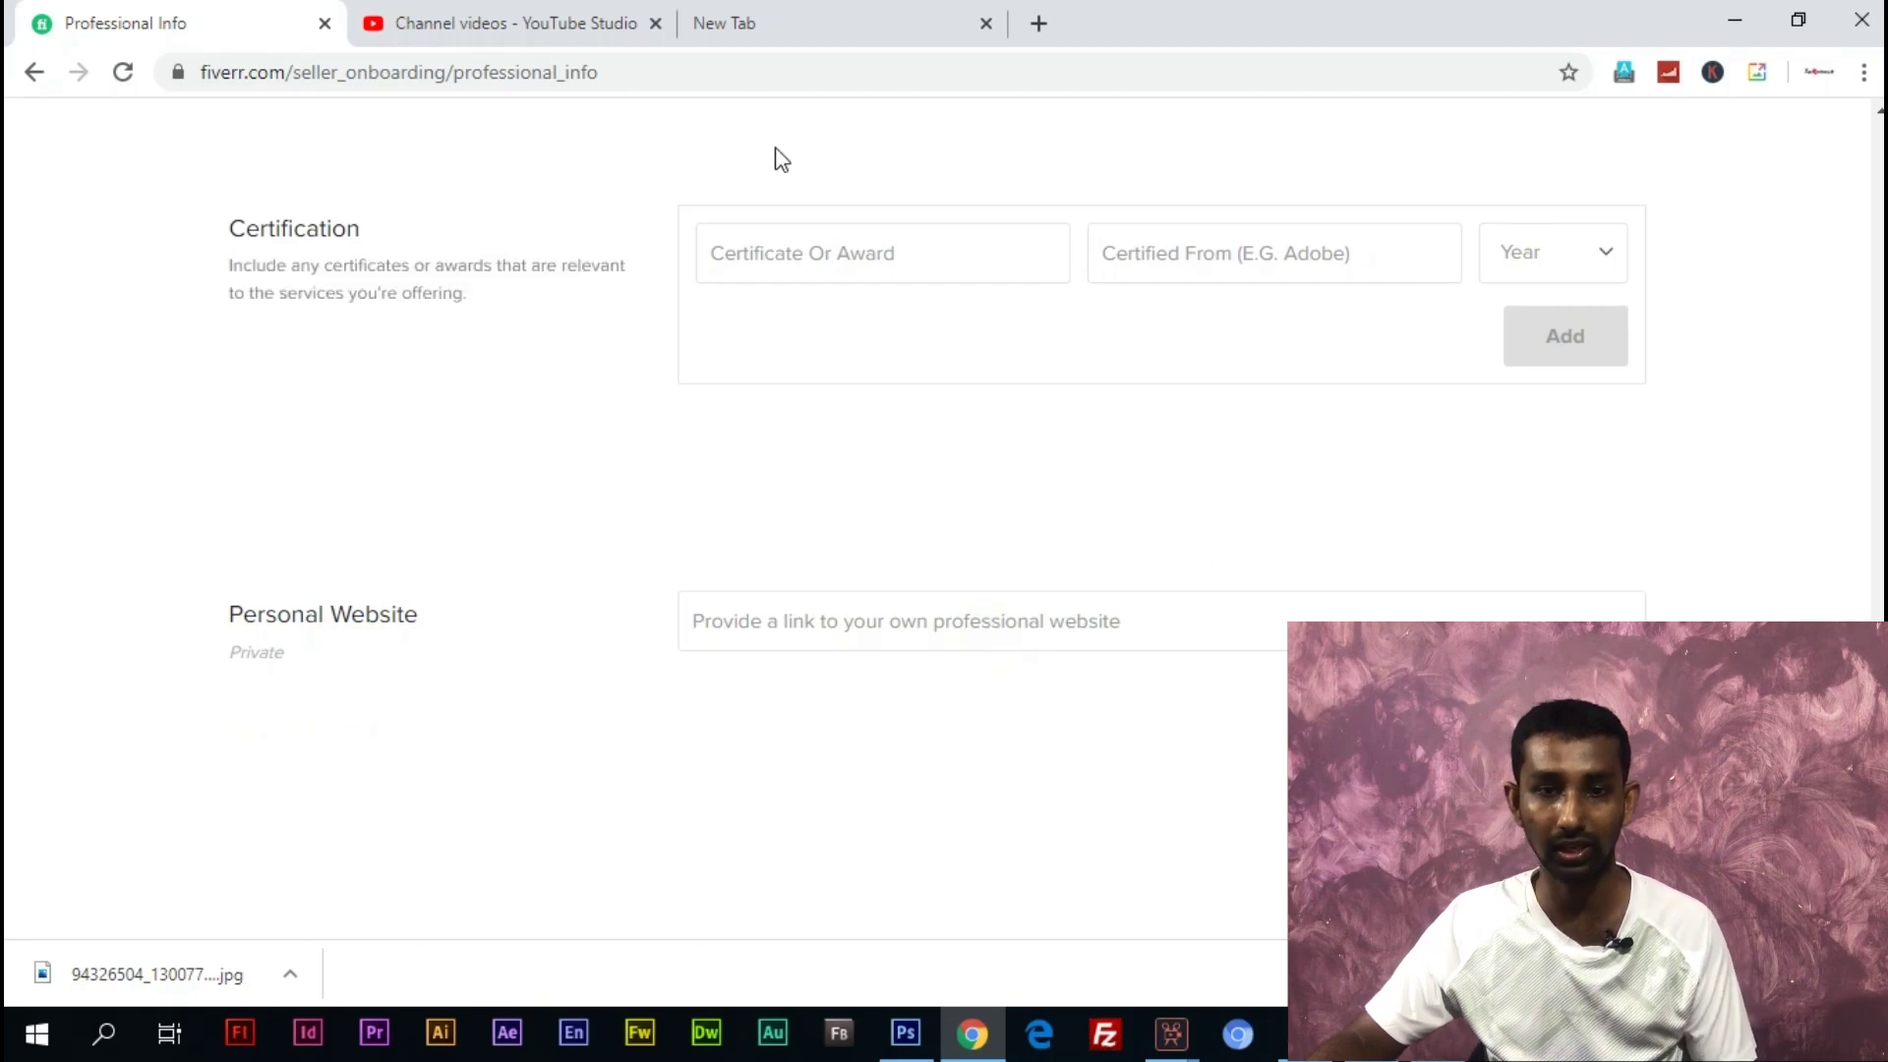
Step: Load ehouse.asia in the spare Chrome tab, copy its address, and return to the Fiverr form
left_click(790, 13)
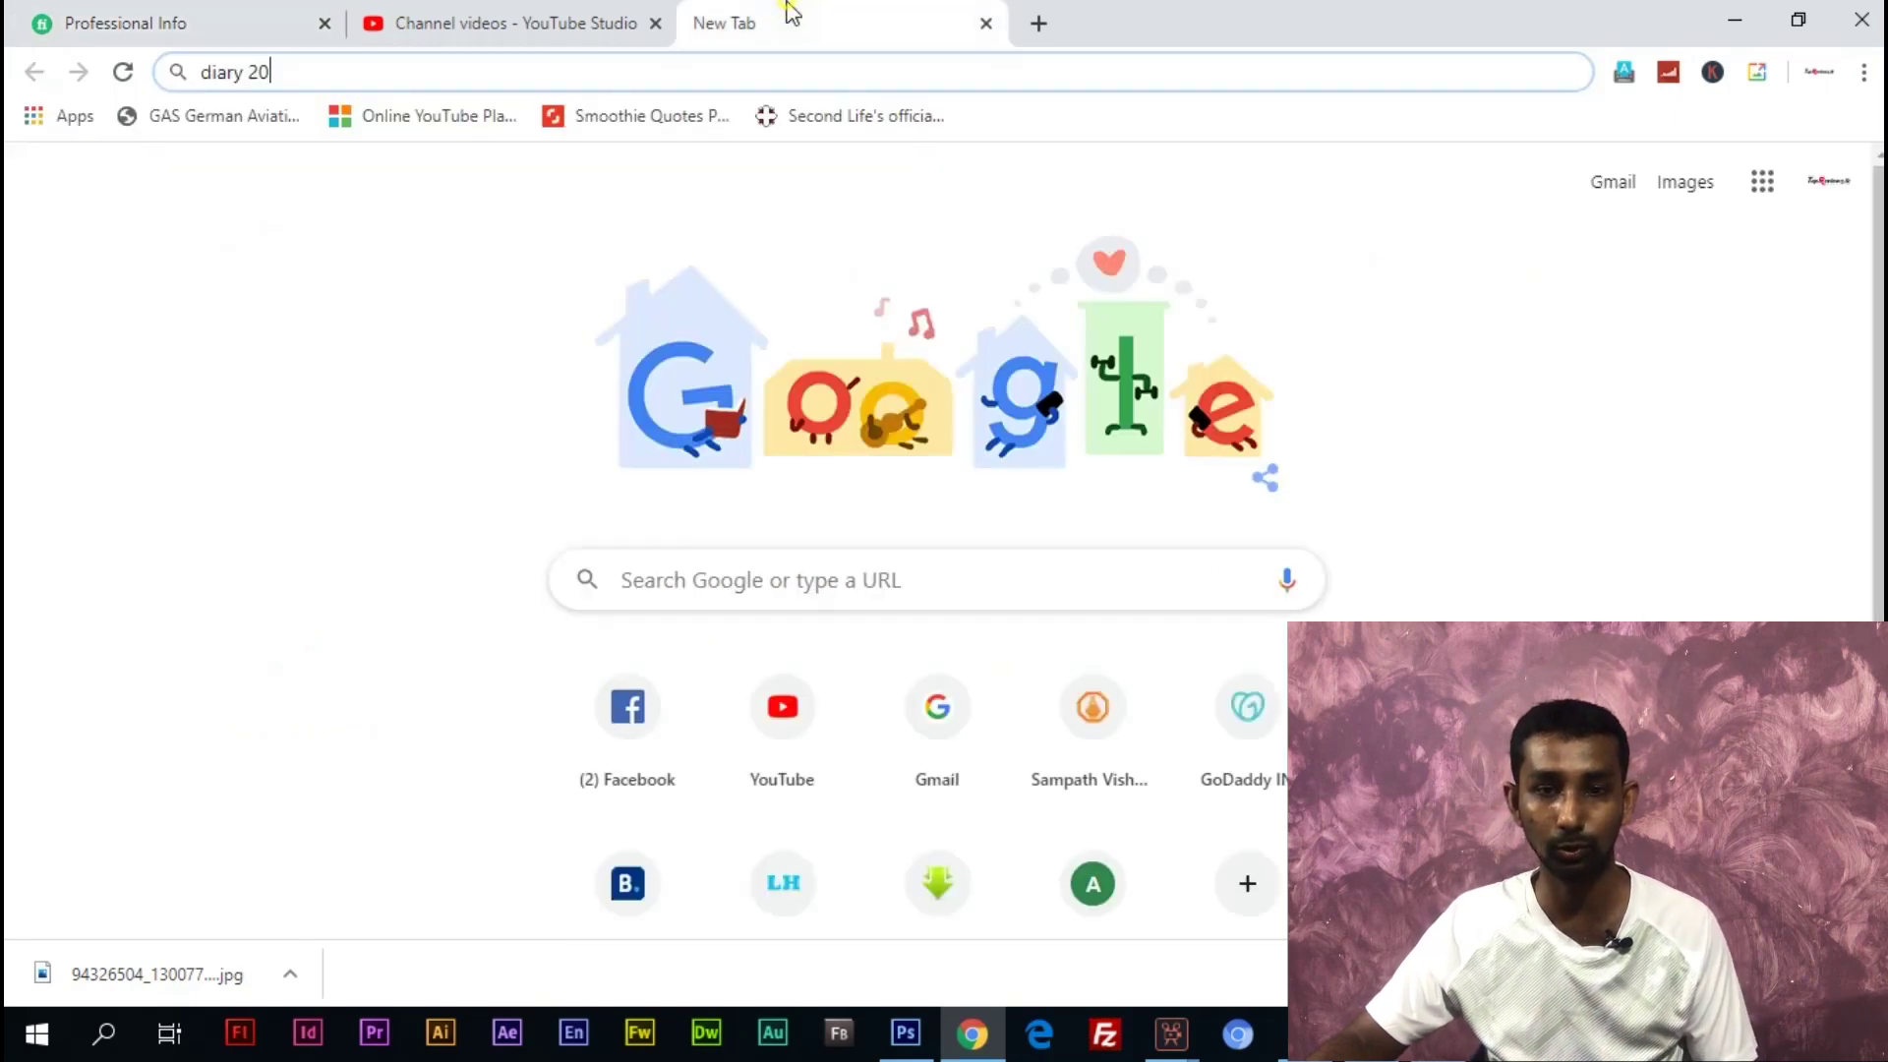
left_click(914, 76)
type("ehouse.asia")
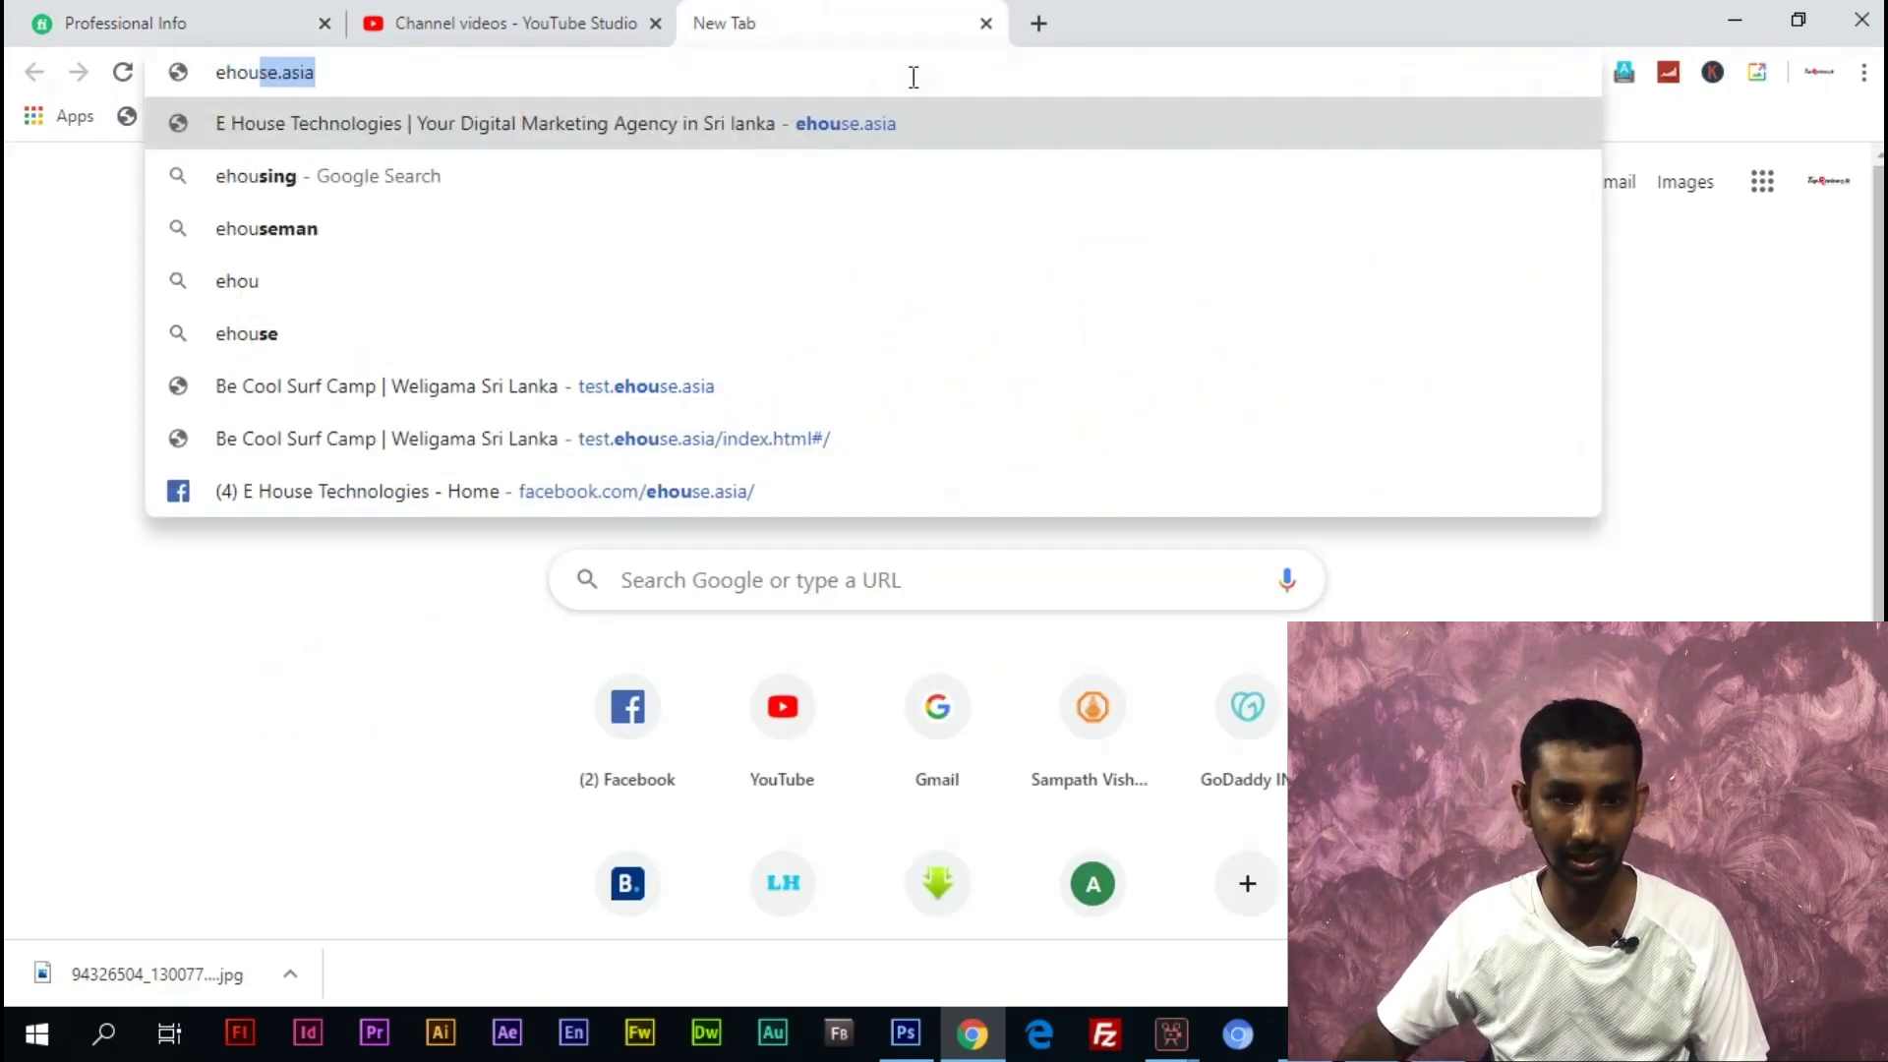
key("Return")
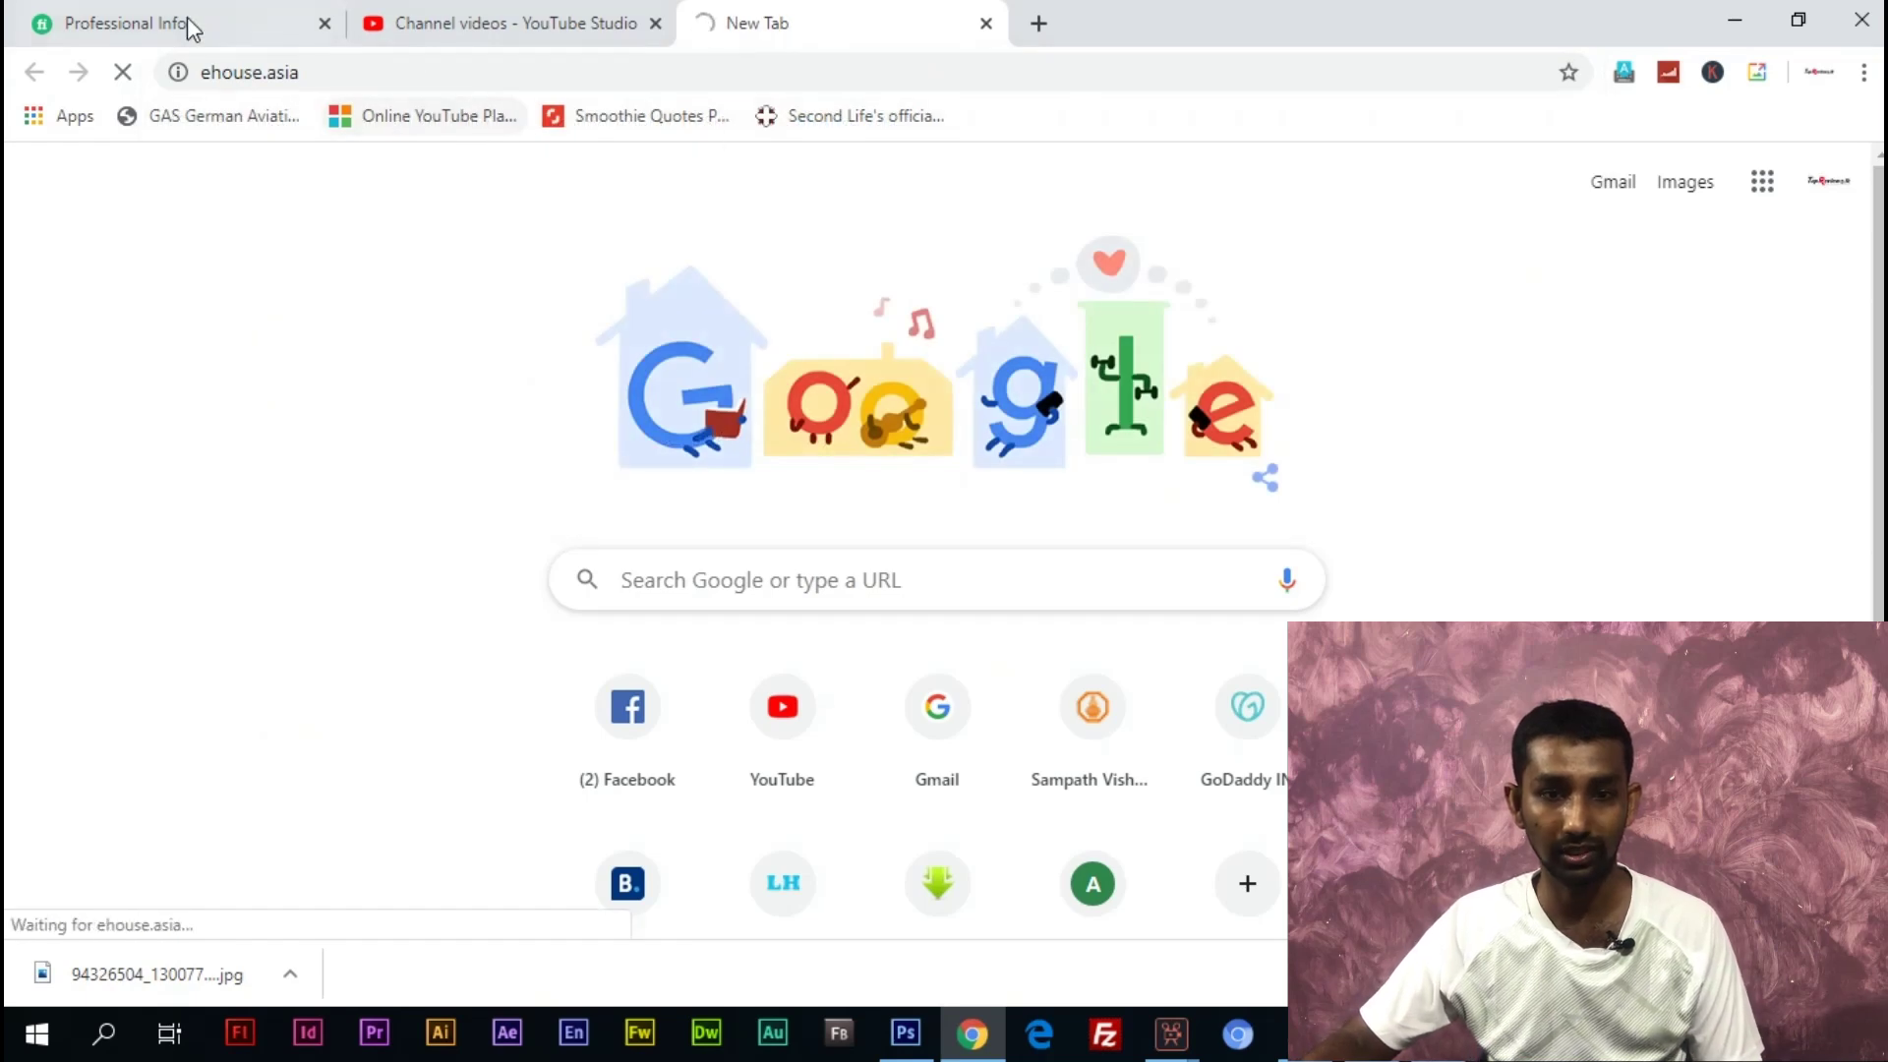
left_click(187, 16)
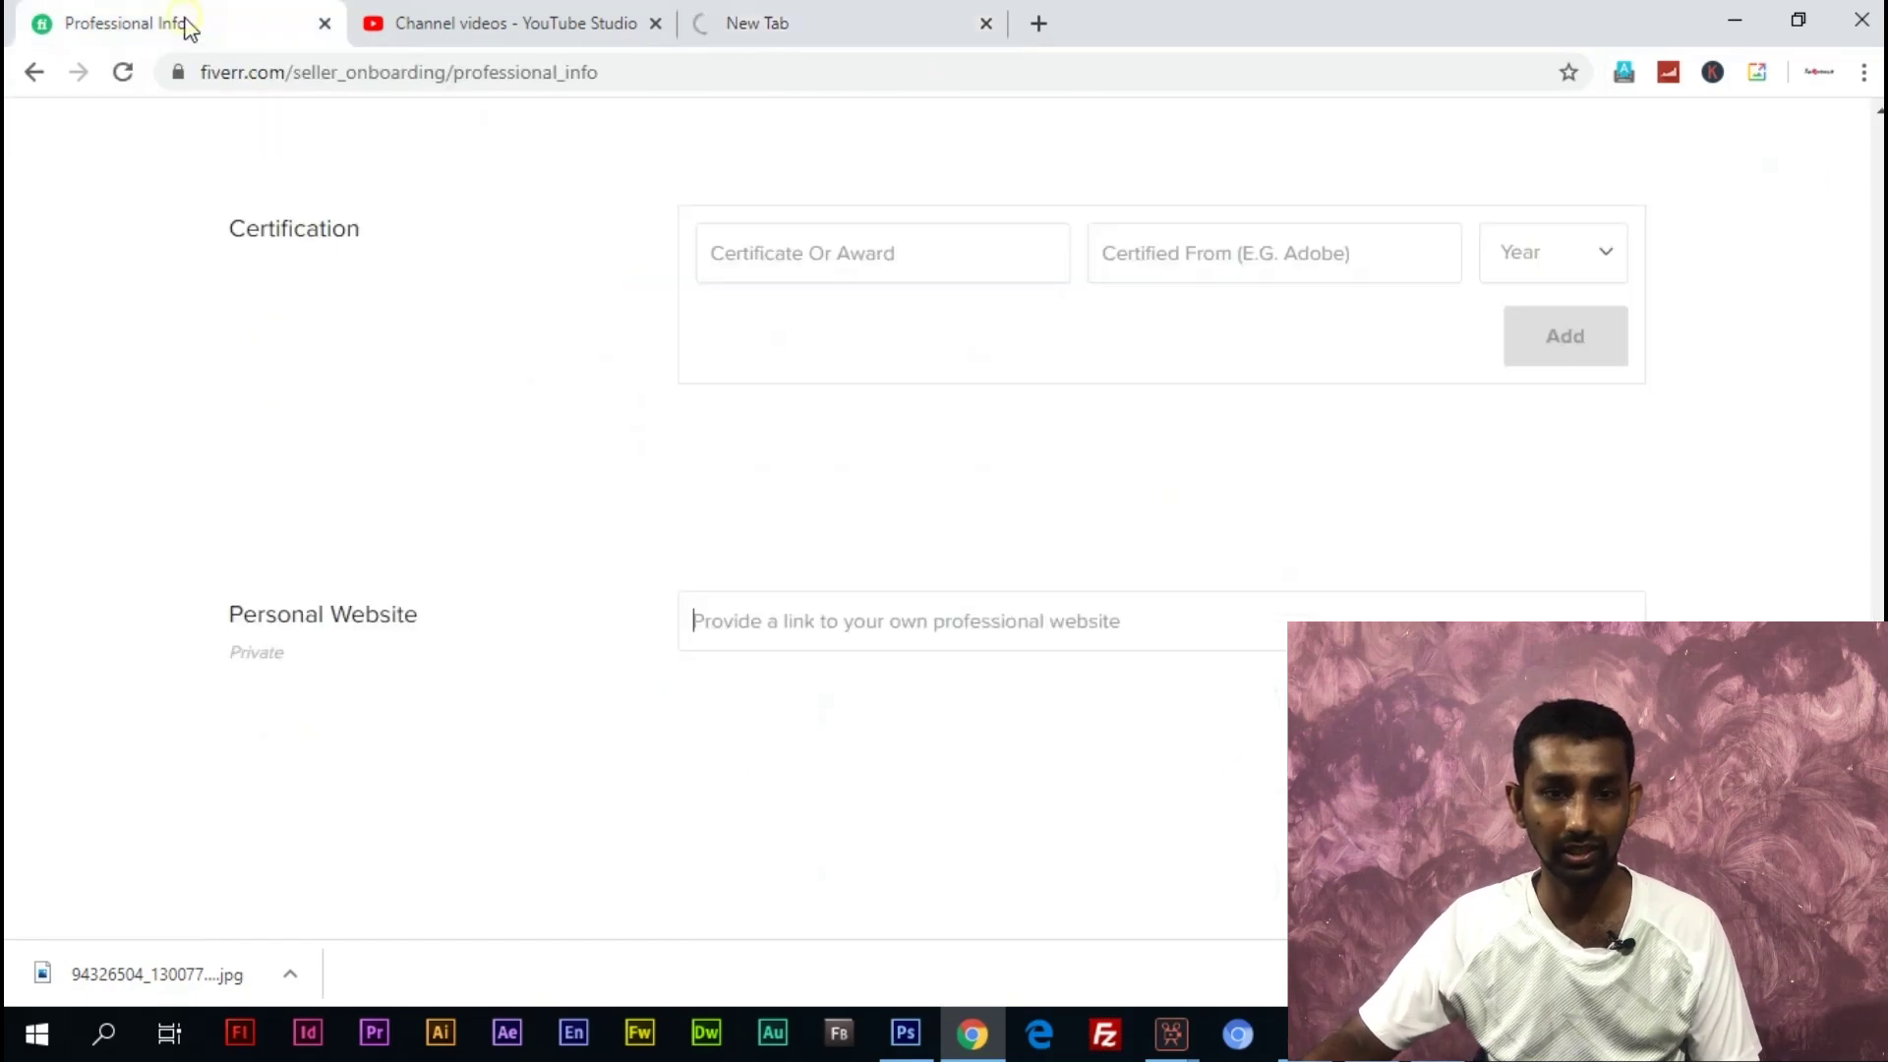
left_click(757, 33)
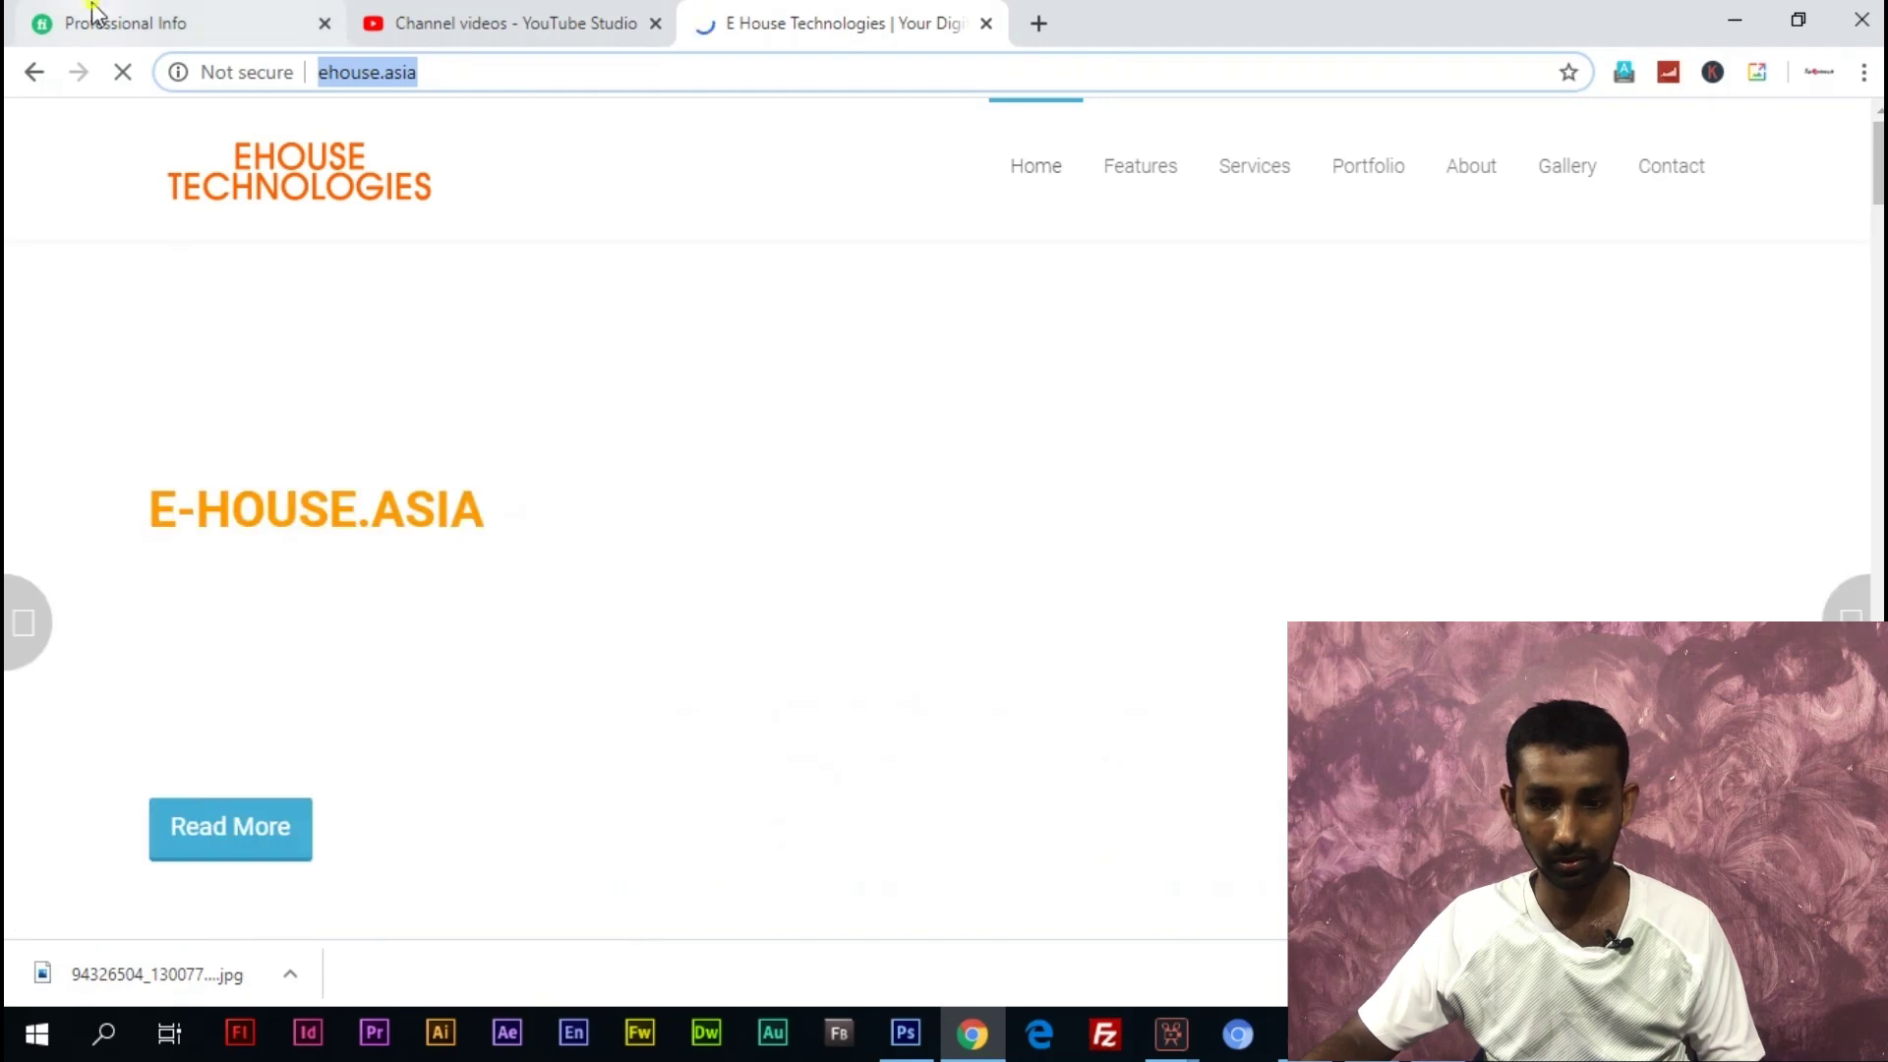
left_click(96, 12)
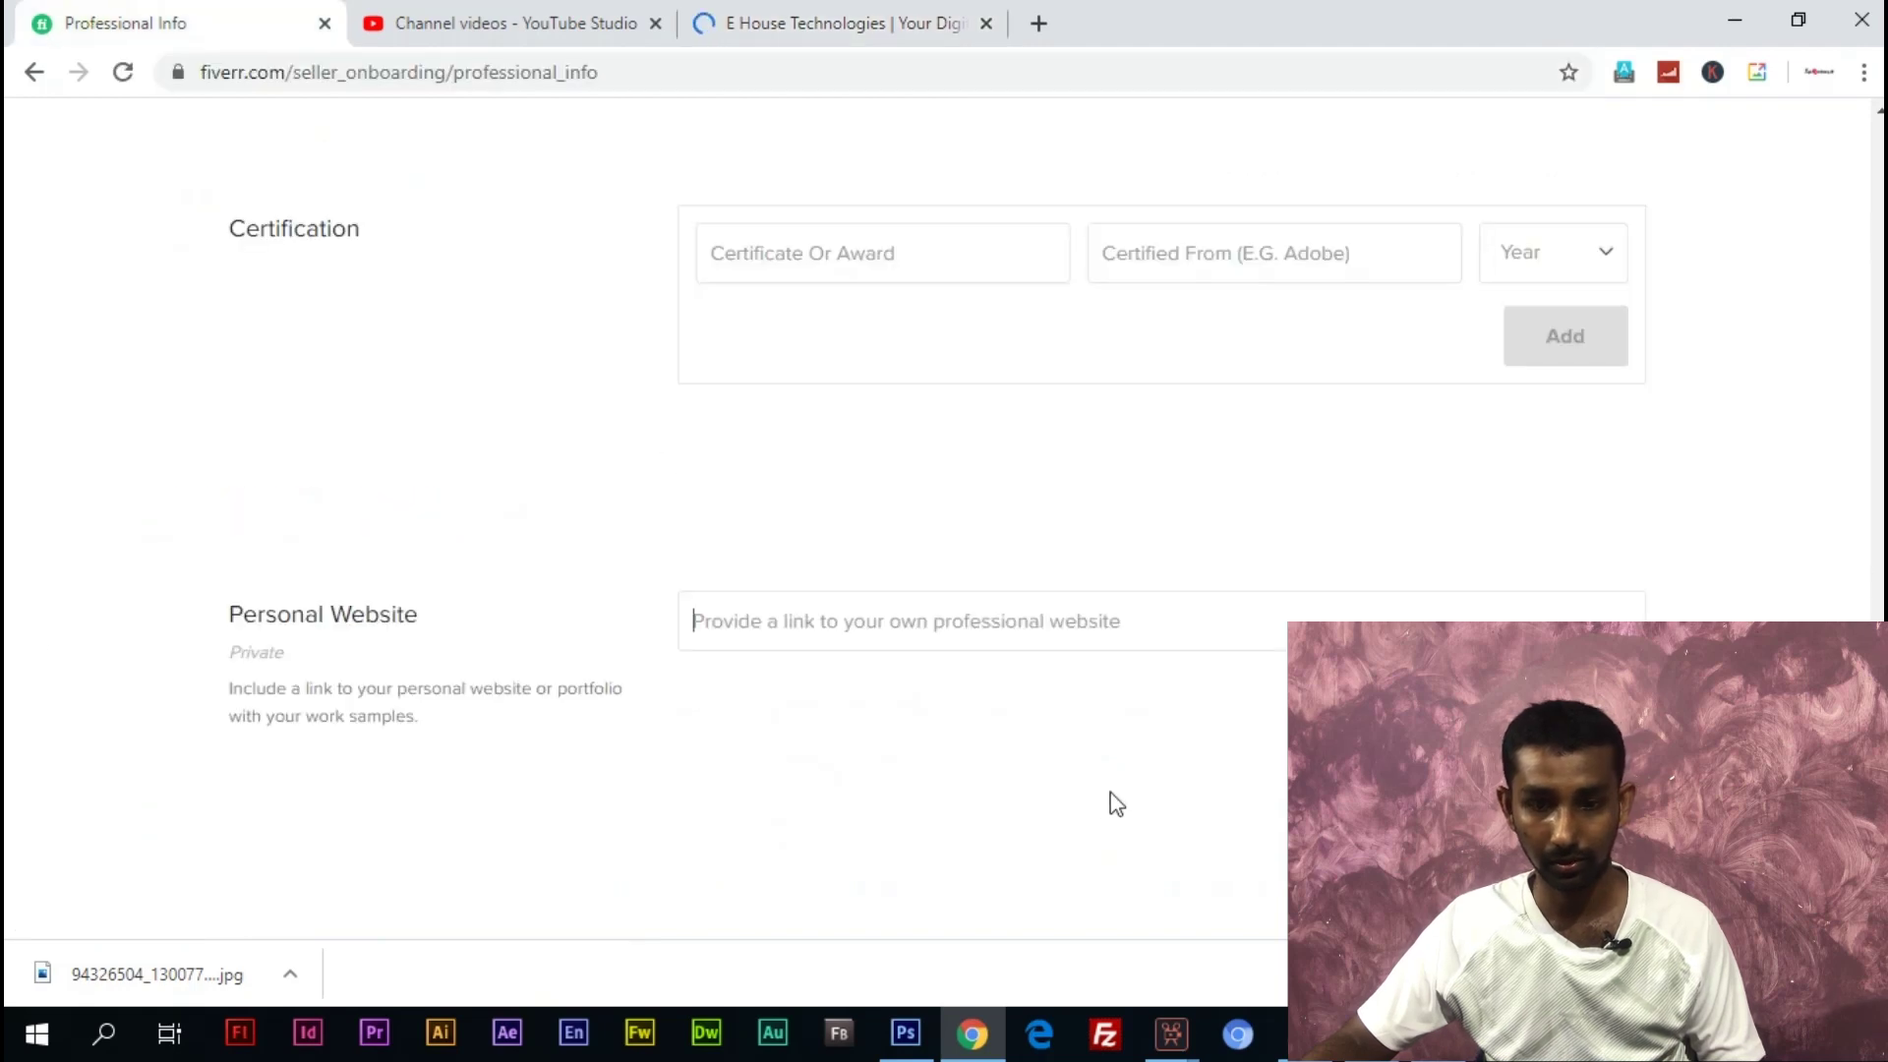
Step: Paste ehouse.asia as the personal website and submit Professional Info
left_click(879, 642)
type("http://ehouse.asia/")
key("BackSpace")
key("Return")
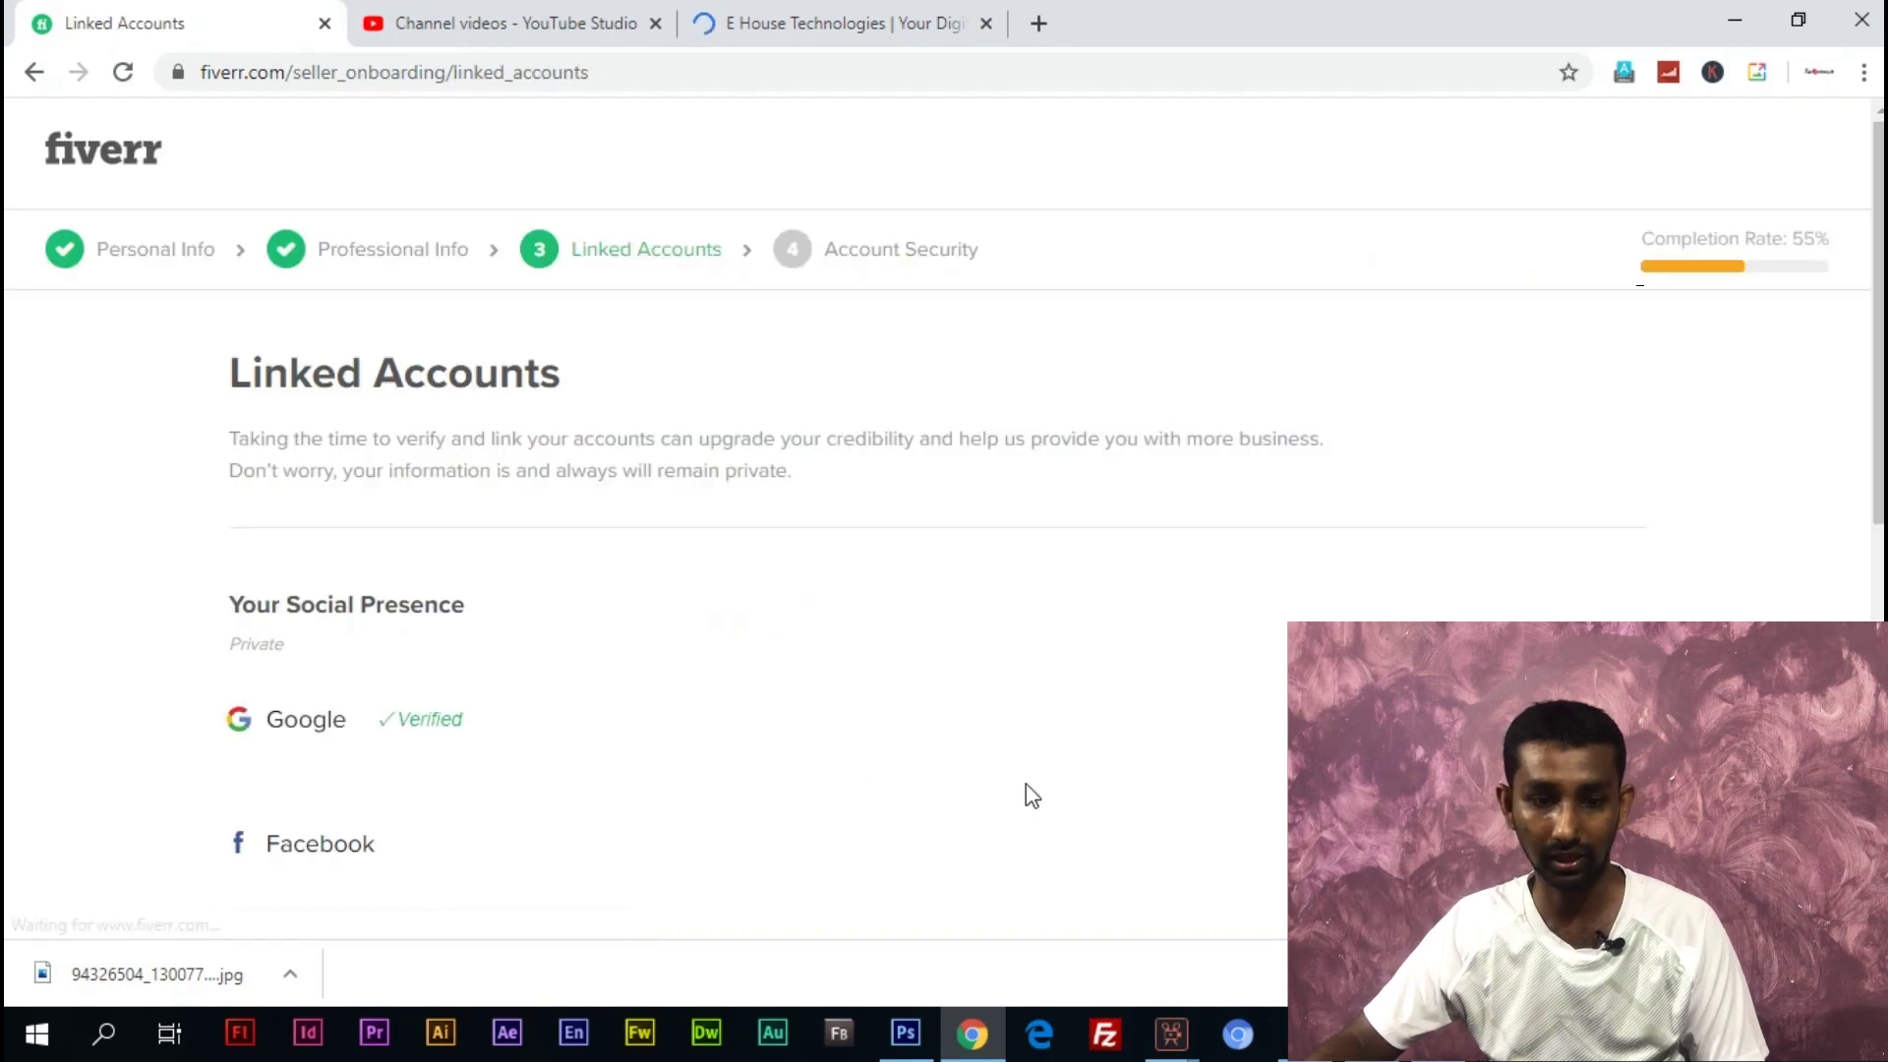
Step: Scroll through the Linked Accounts page, with Google connected and others unconnected
scroll(876, 485, "down", 2)
scroll(892, 478, "down", 2)
scroll(885, 467, "up", 3)
scroll(409, 413, "down", 4)
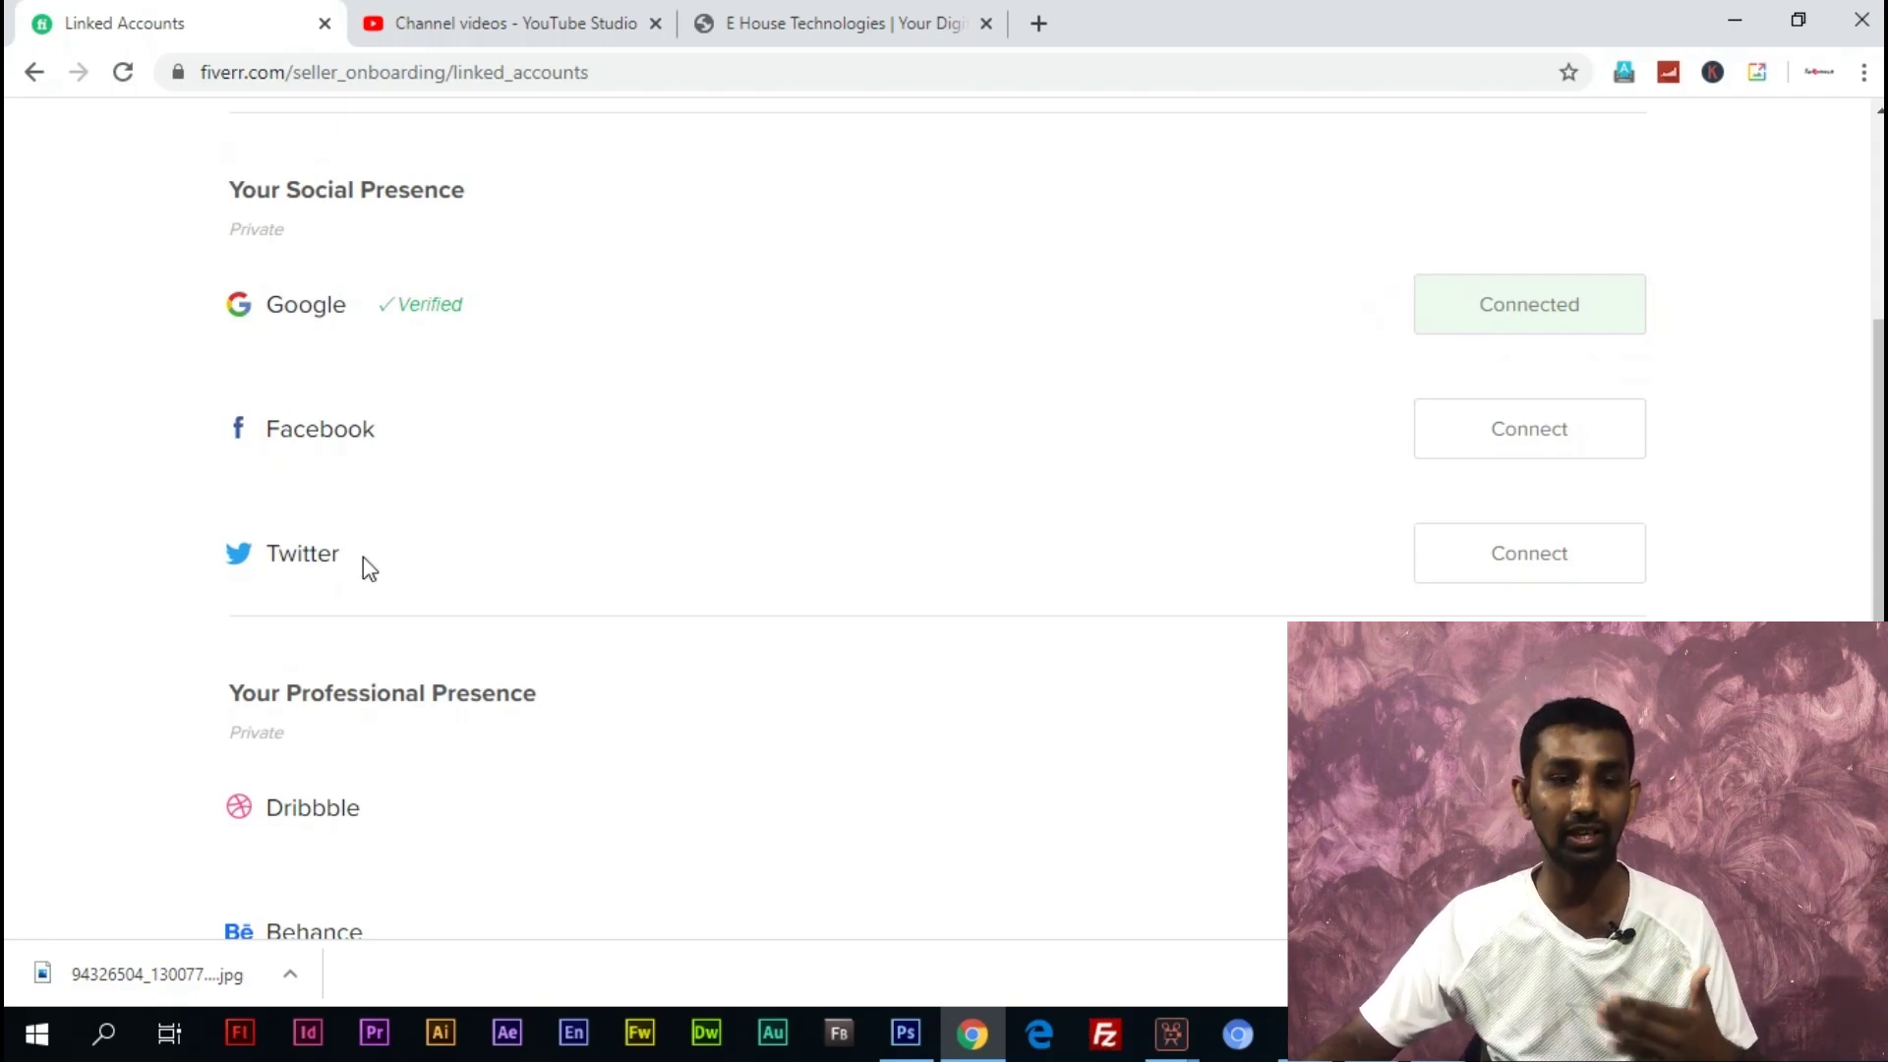
scroll(347, 575, "down", 2)
scroll(337, 703, "down", 2)
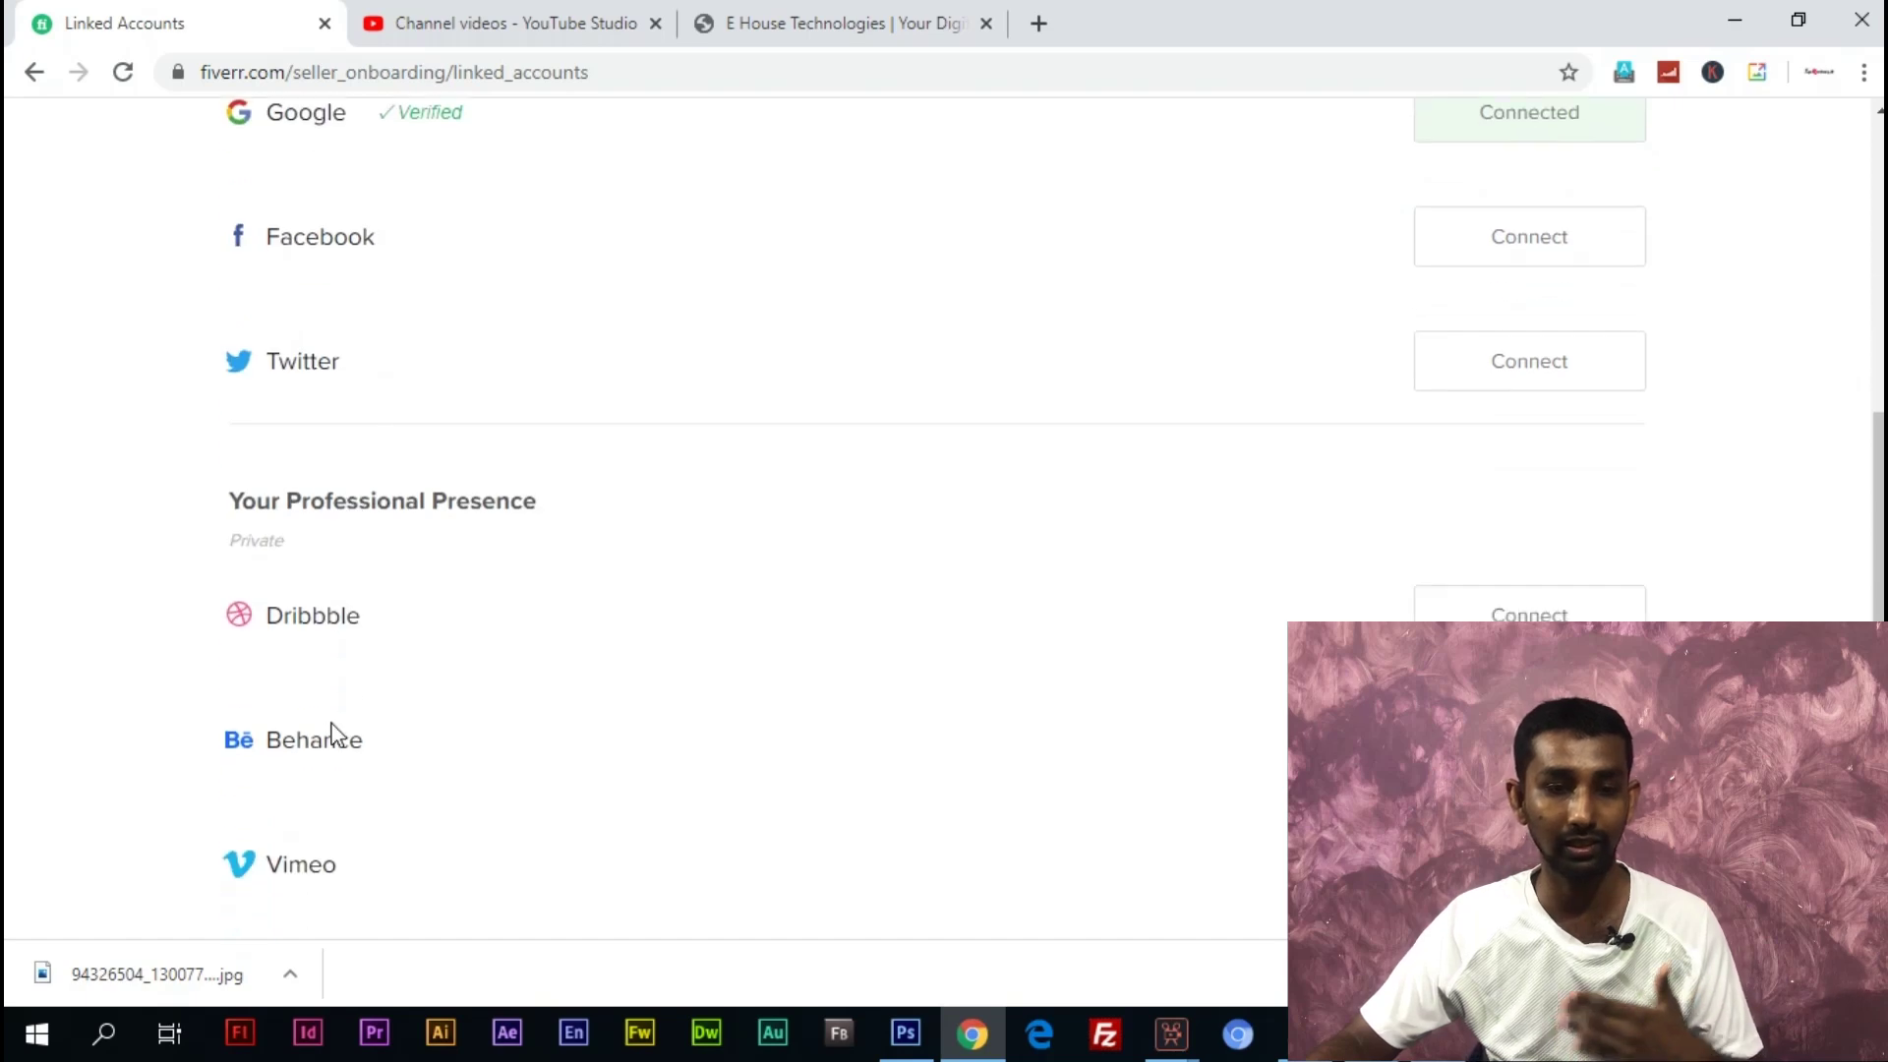
scroll(314, 416, "up", 4)
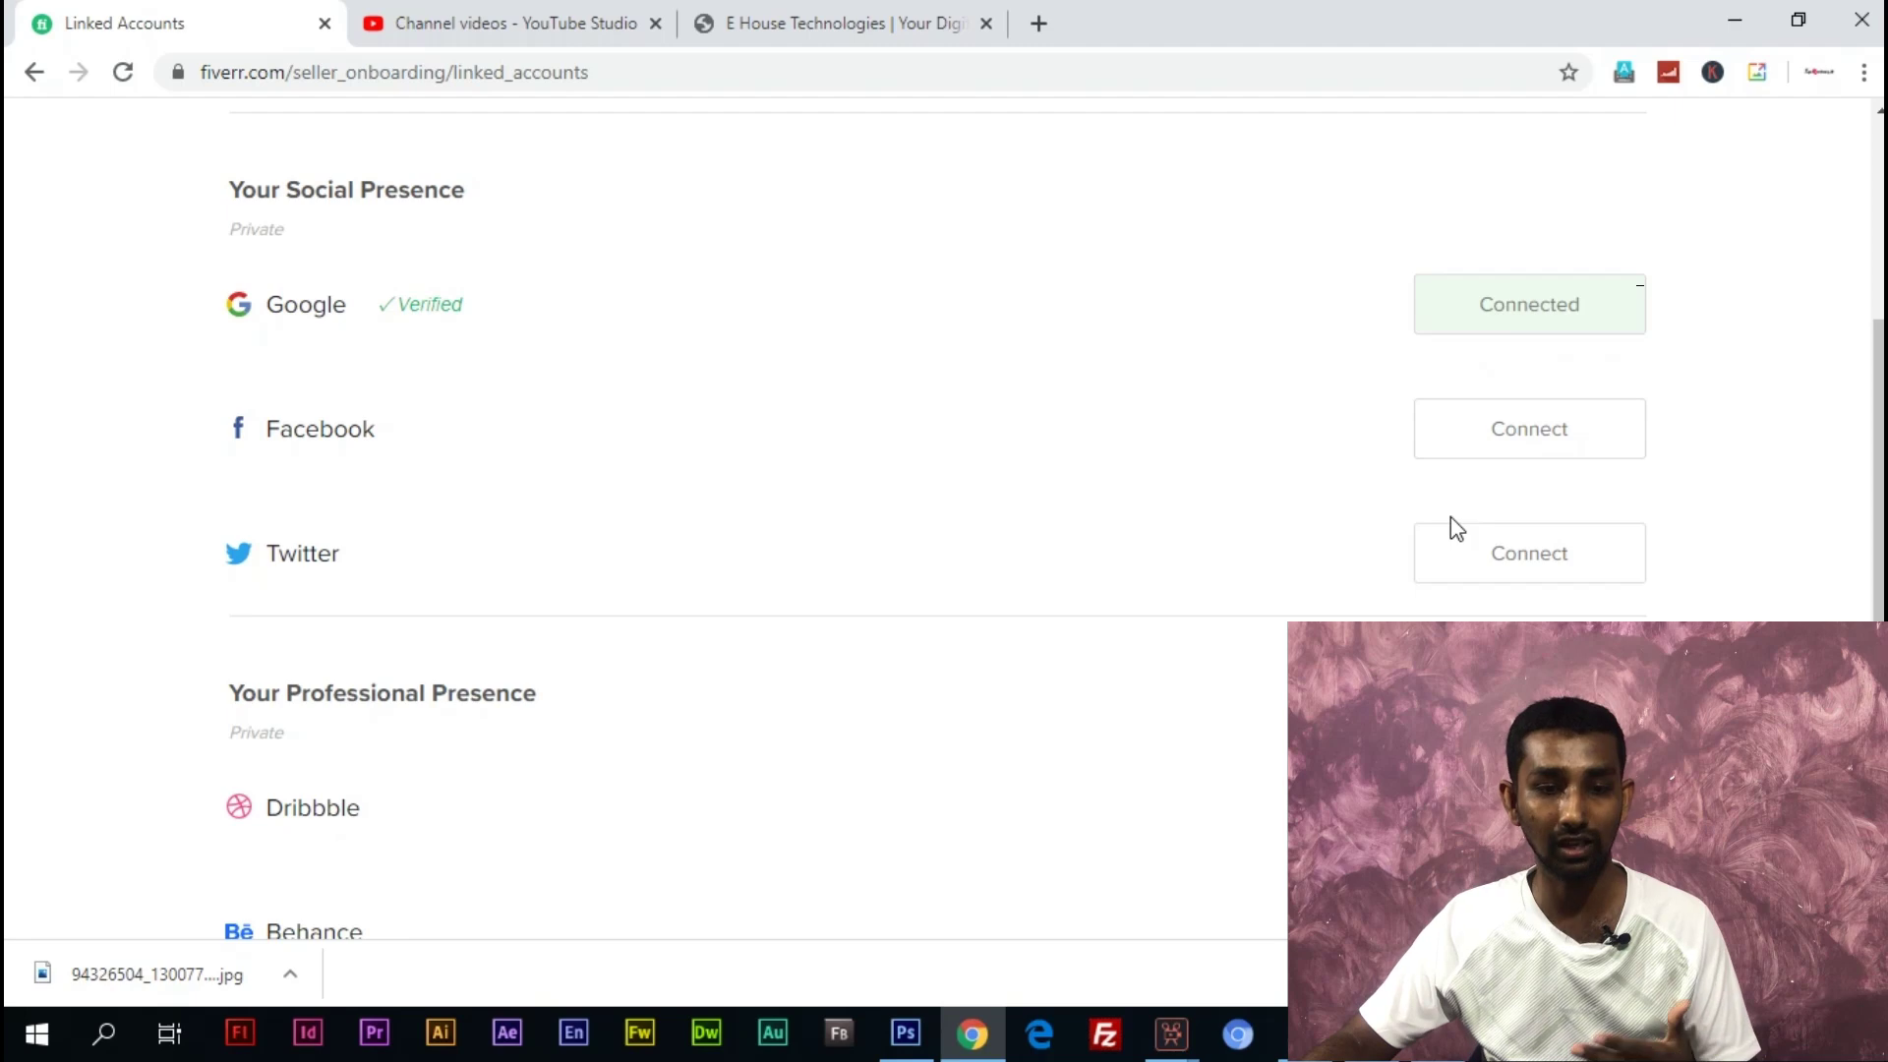
scroll(1453, 522, "down", 3)
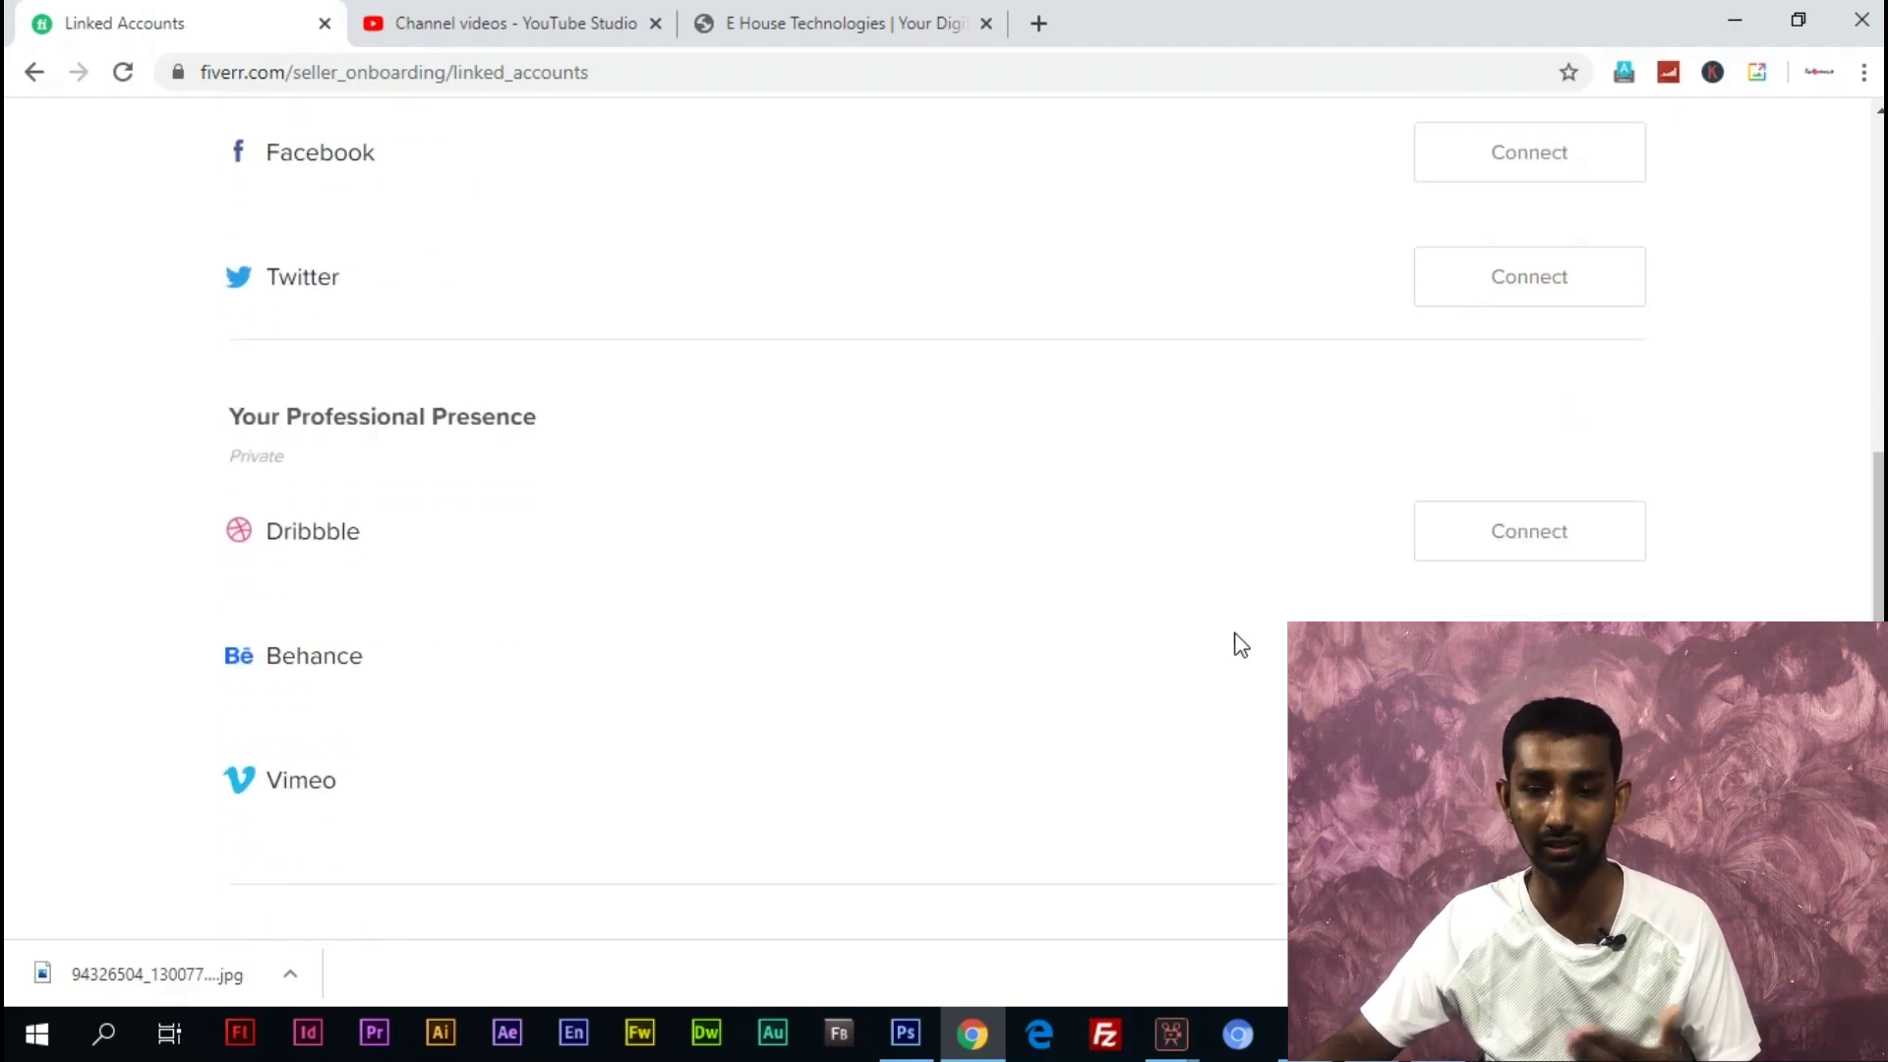
scroll(1169, 530, "down", 1)
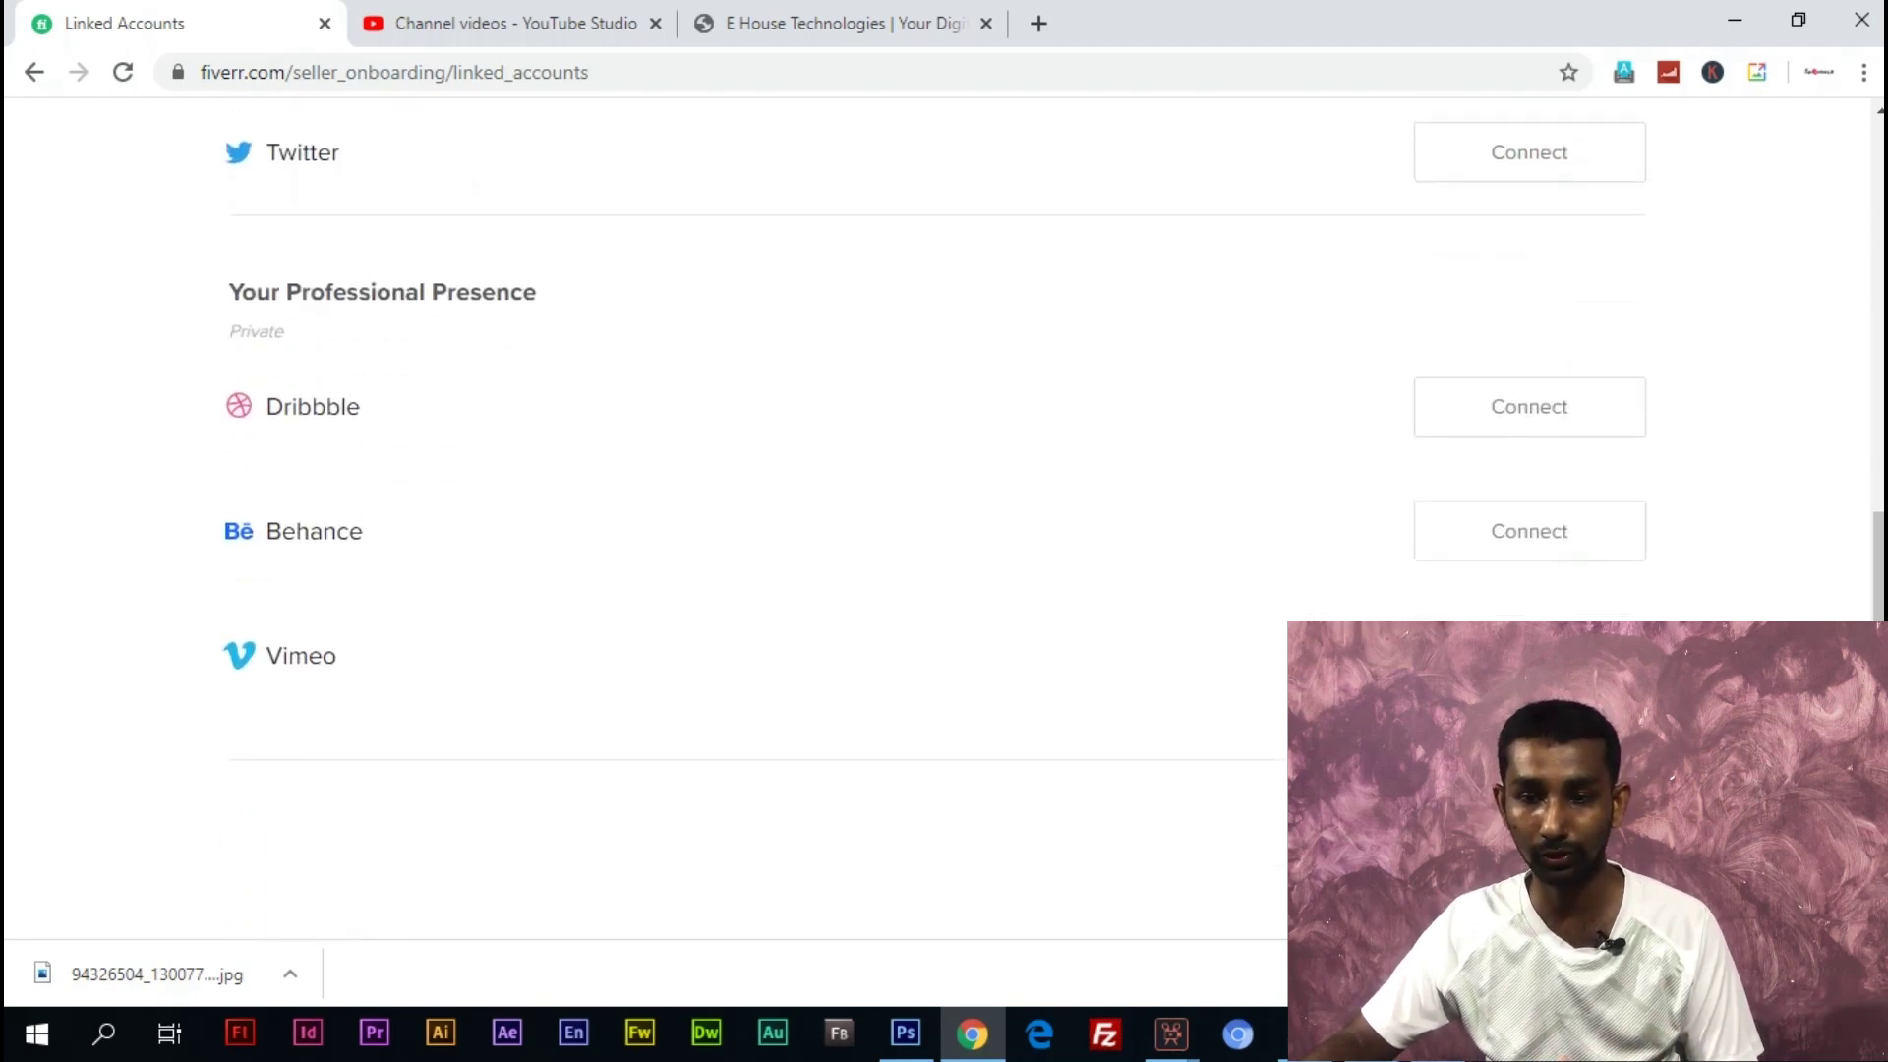
scroll(1370, 493, "up", 3)
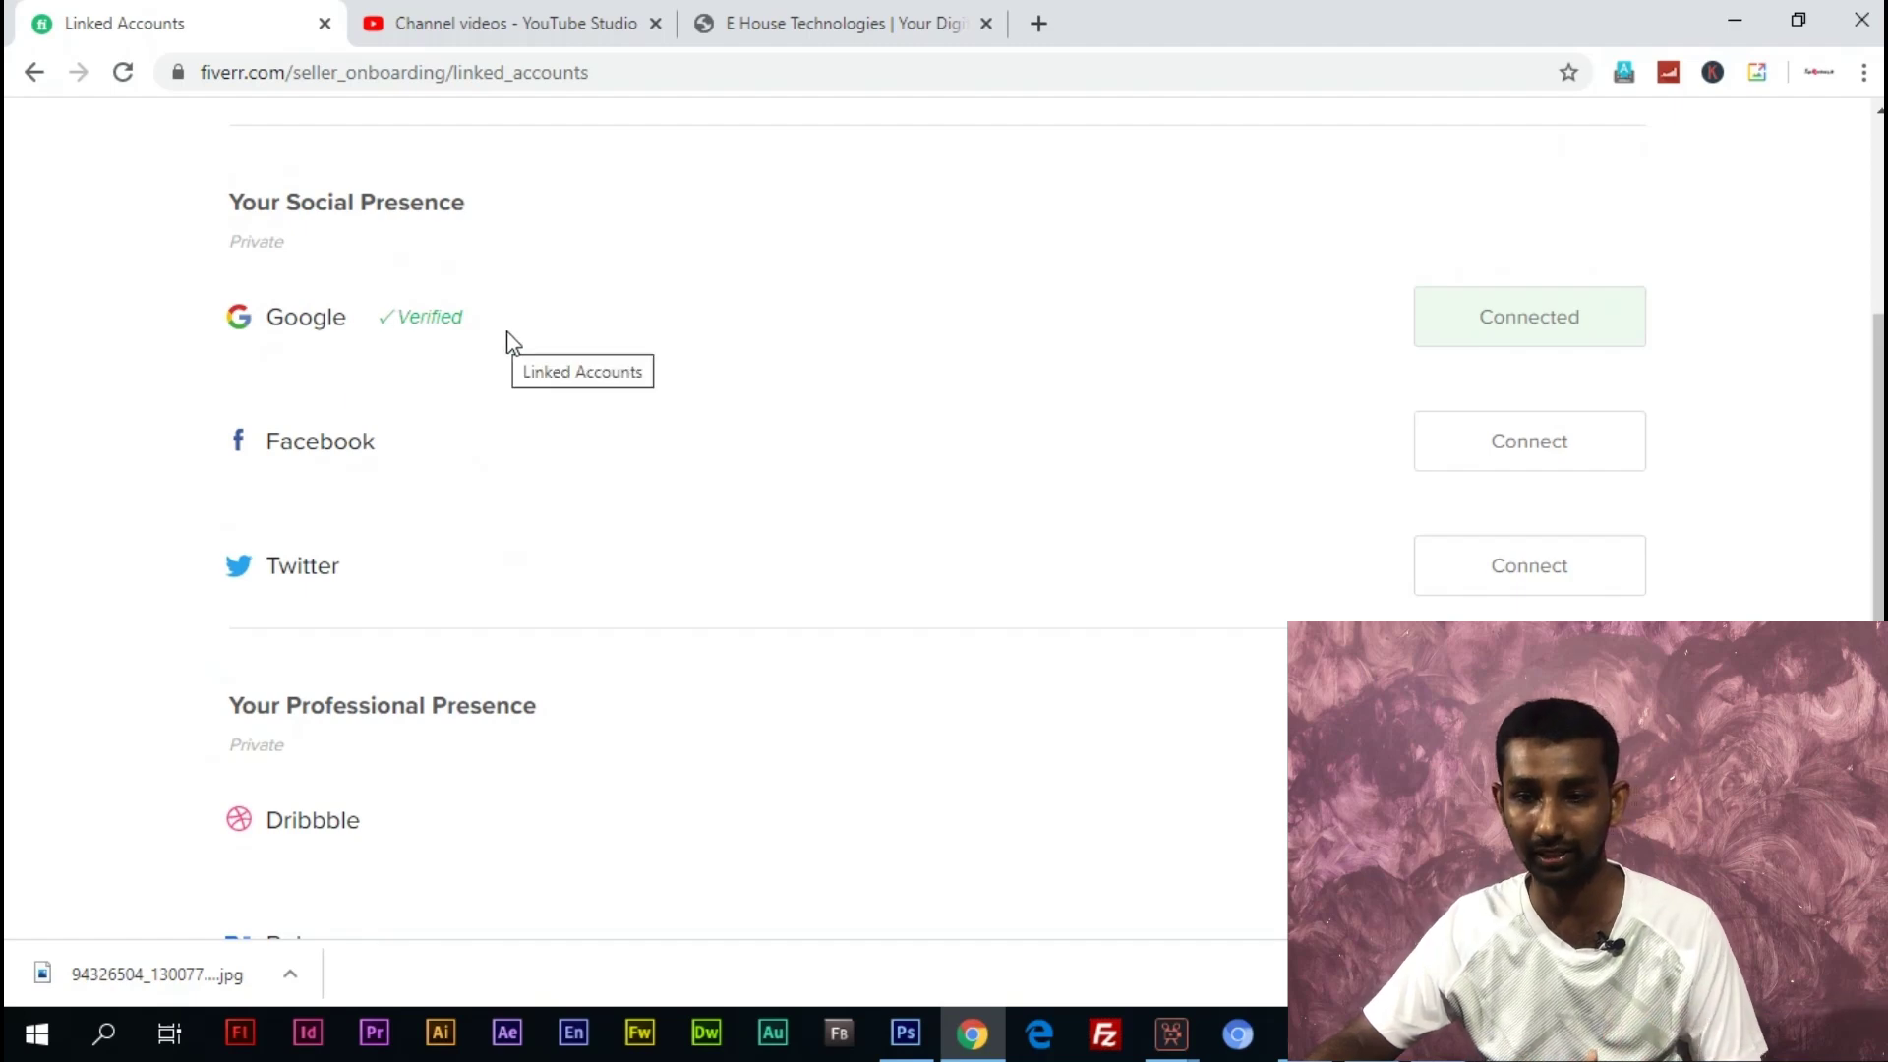
scroll(1219, 544, "down", 3)
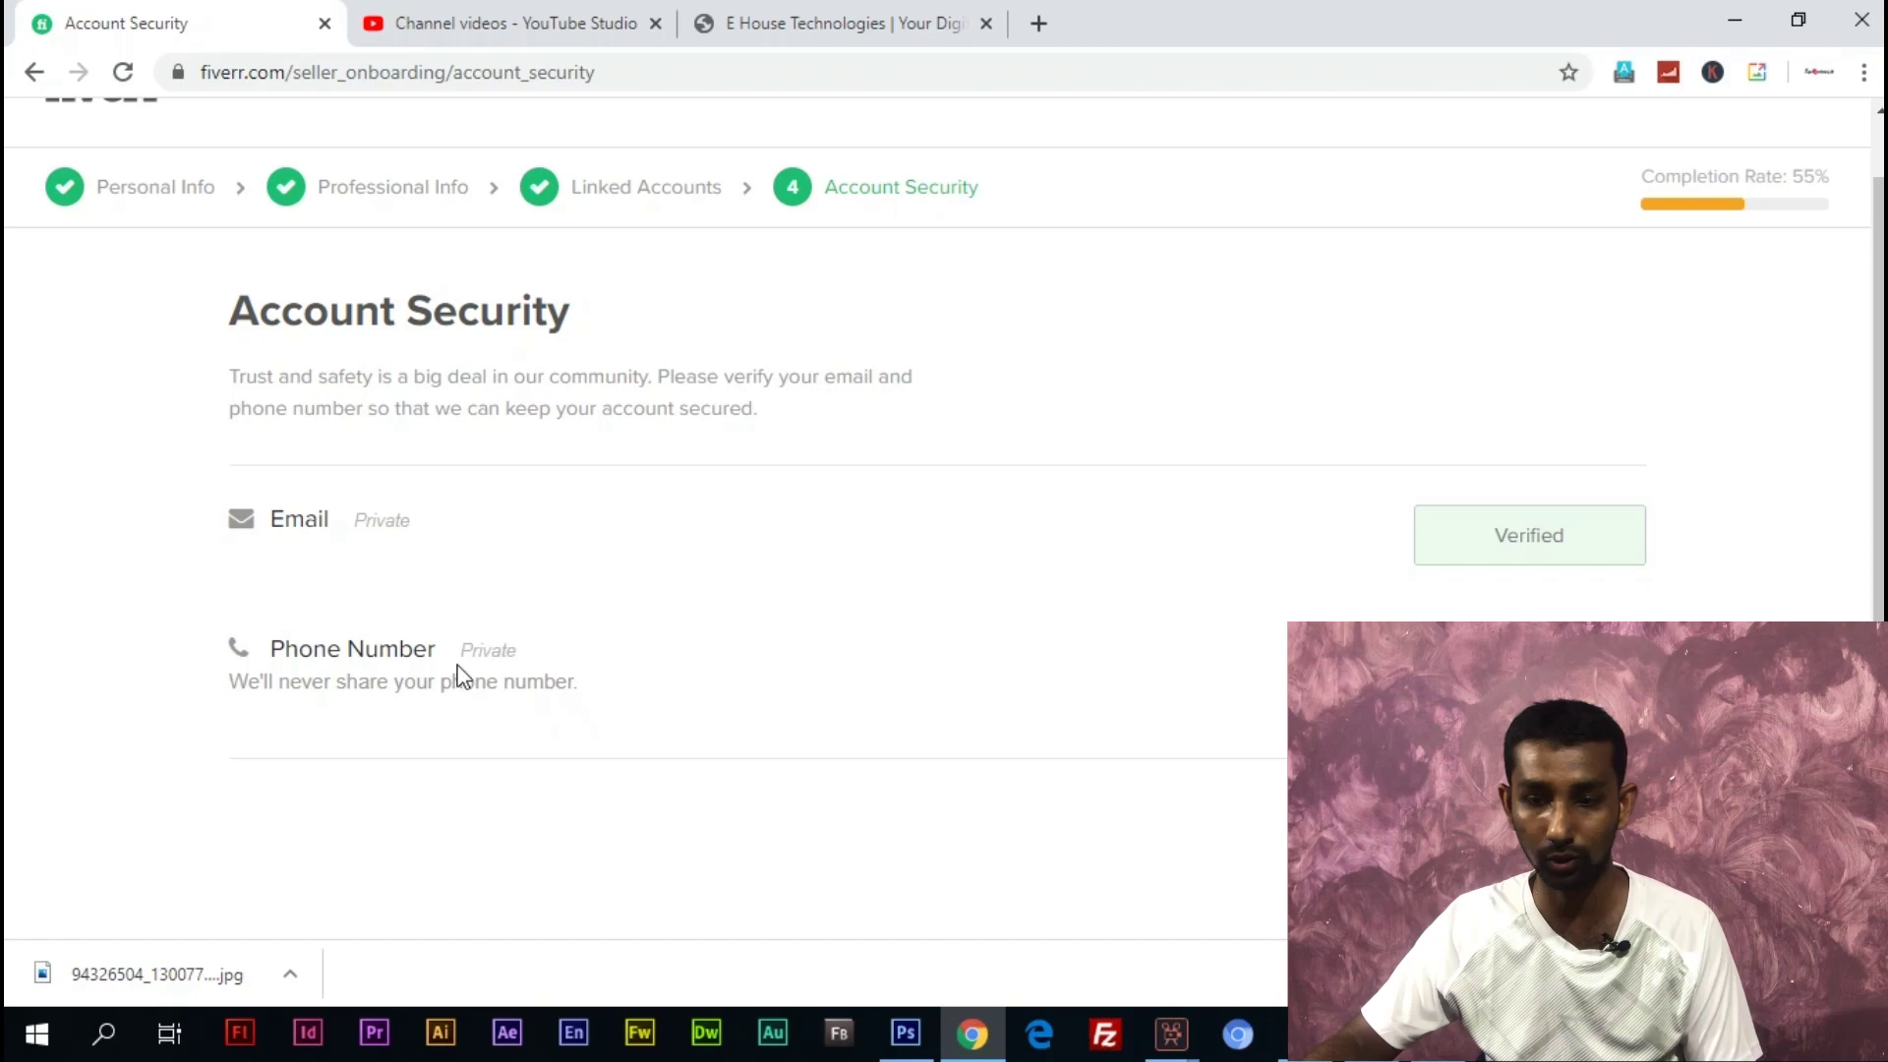
Step: Add a Sri Lanka phone number and request an SMS verification code
left_click(1529, 682)
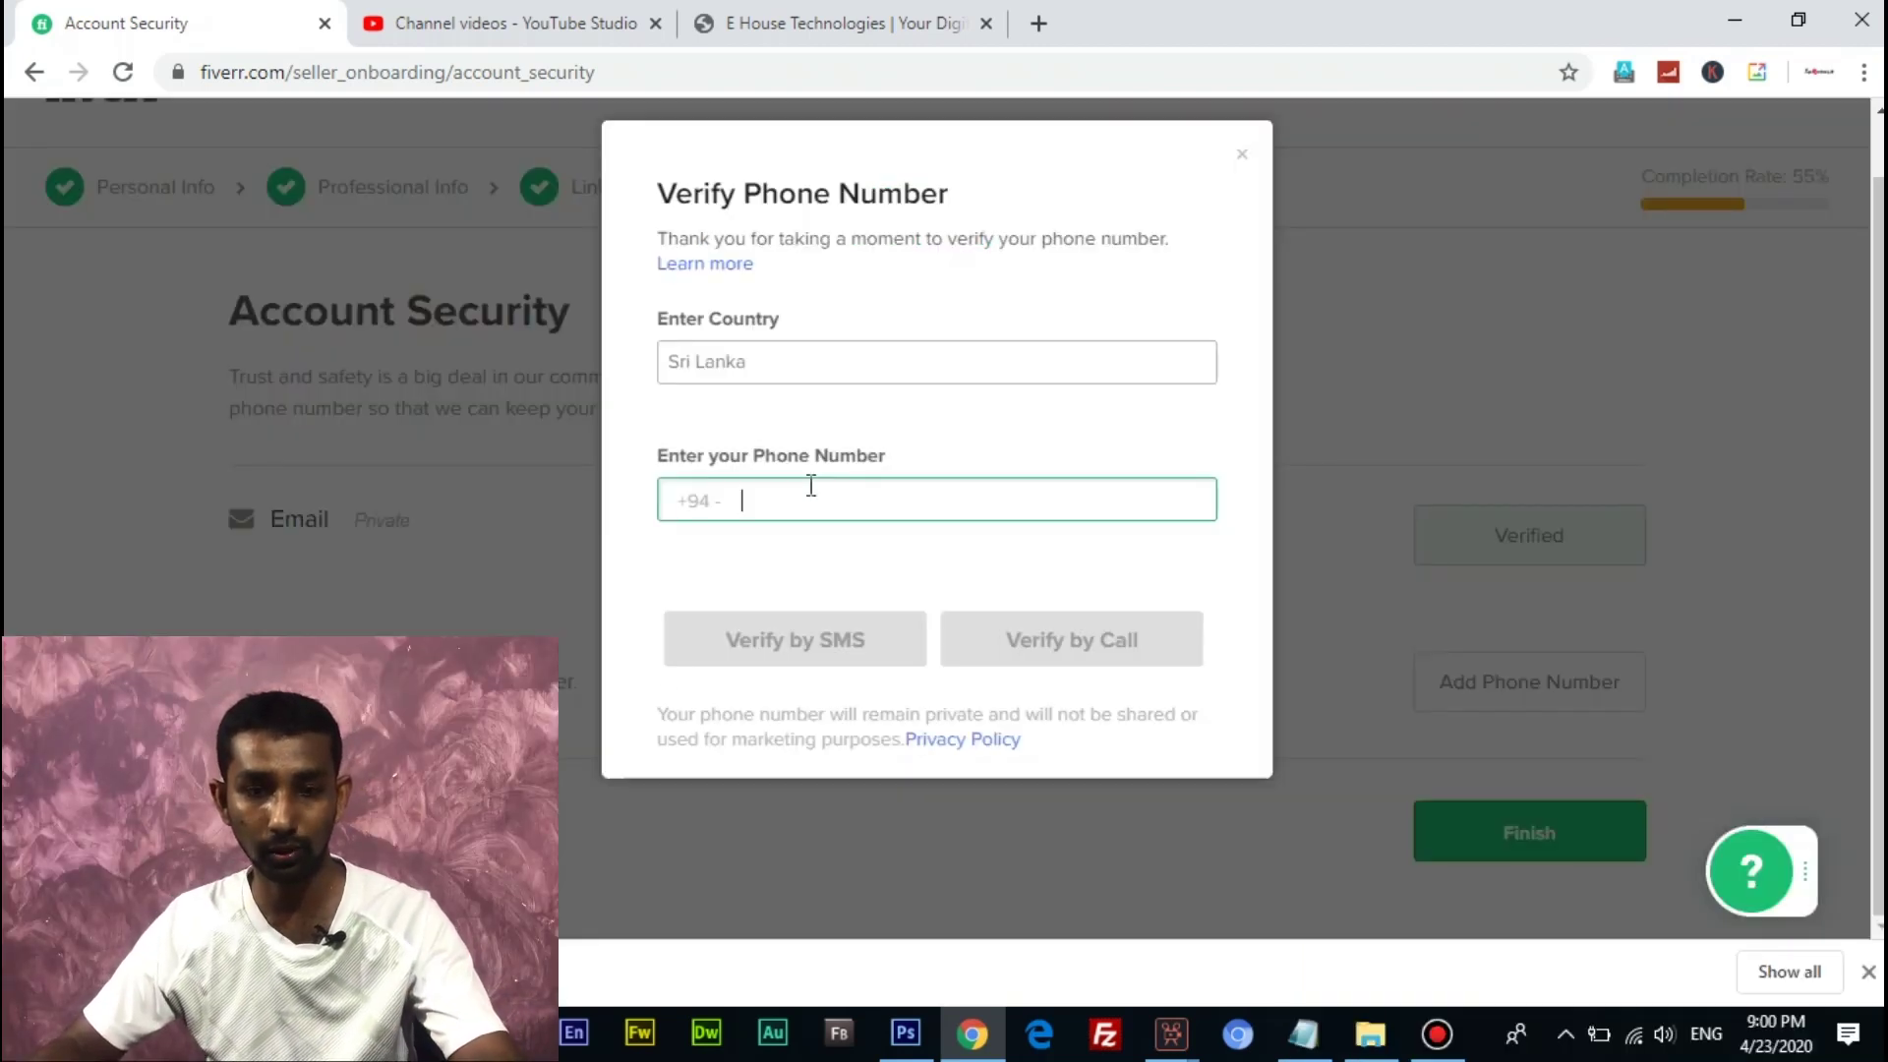
left_click(803, 366)
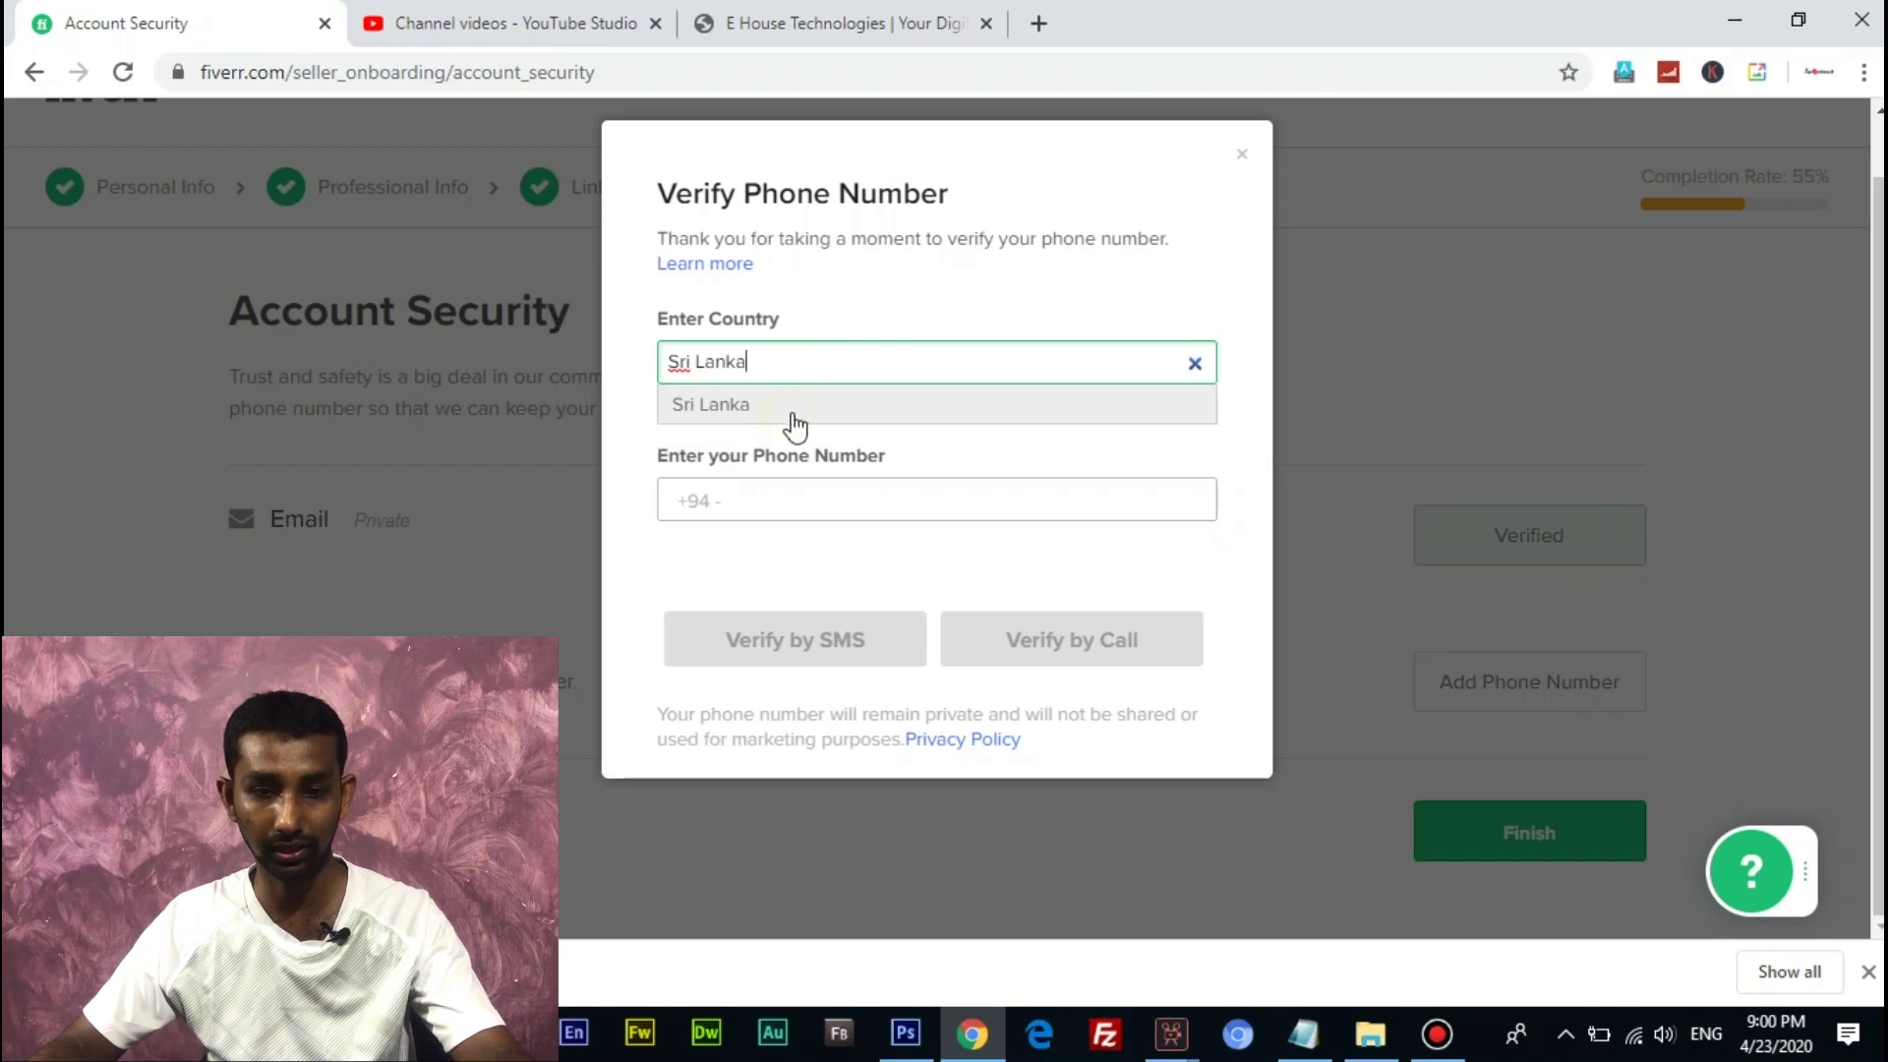
left_click(782, 497)
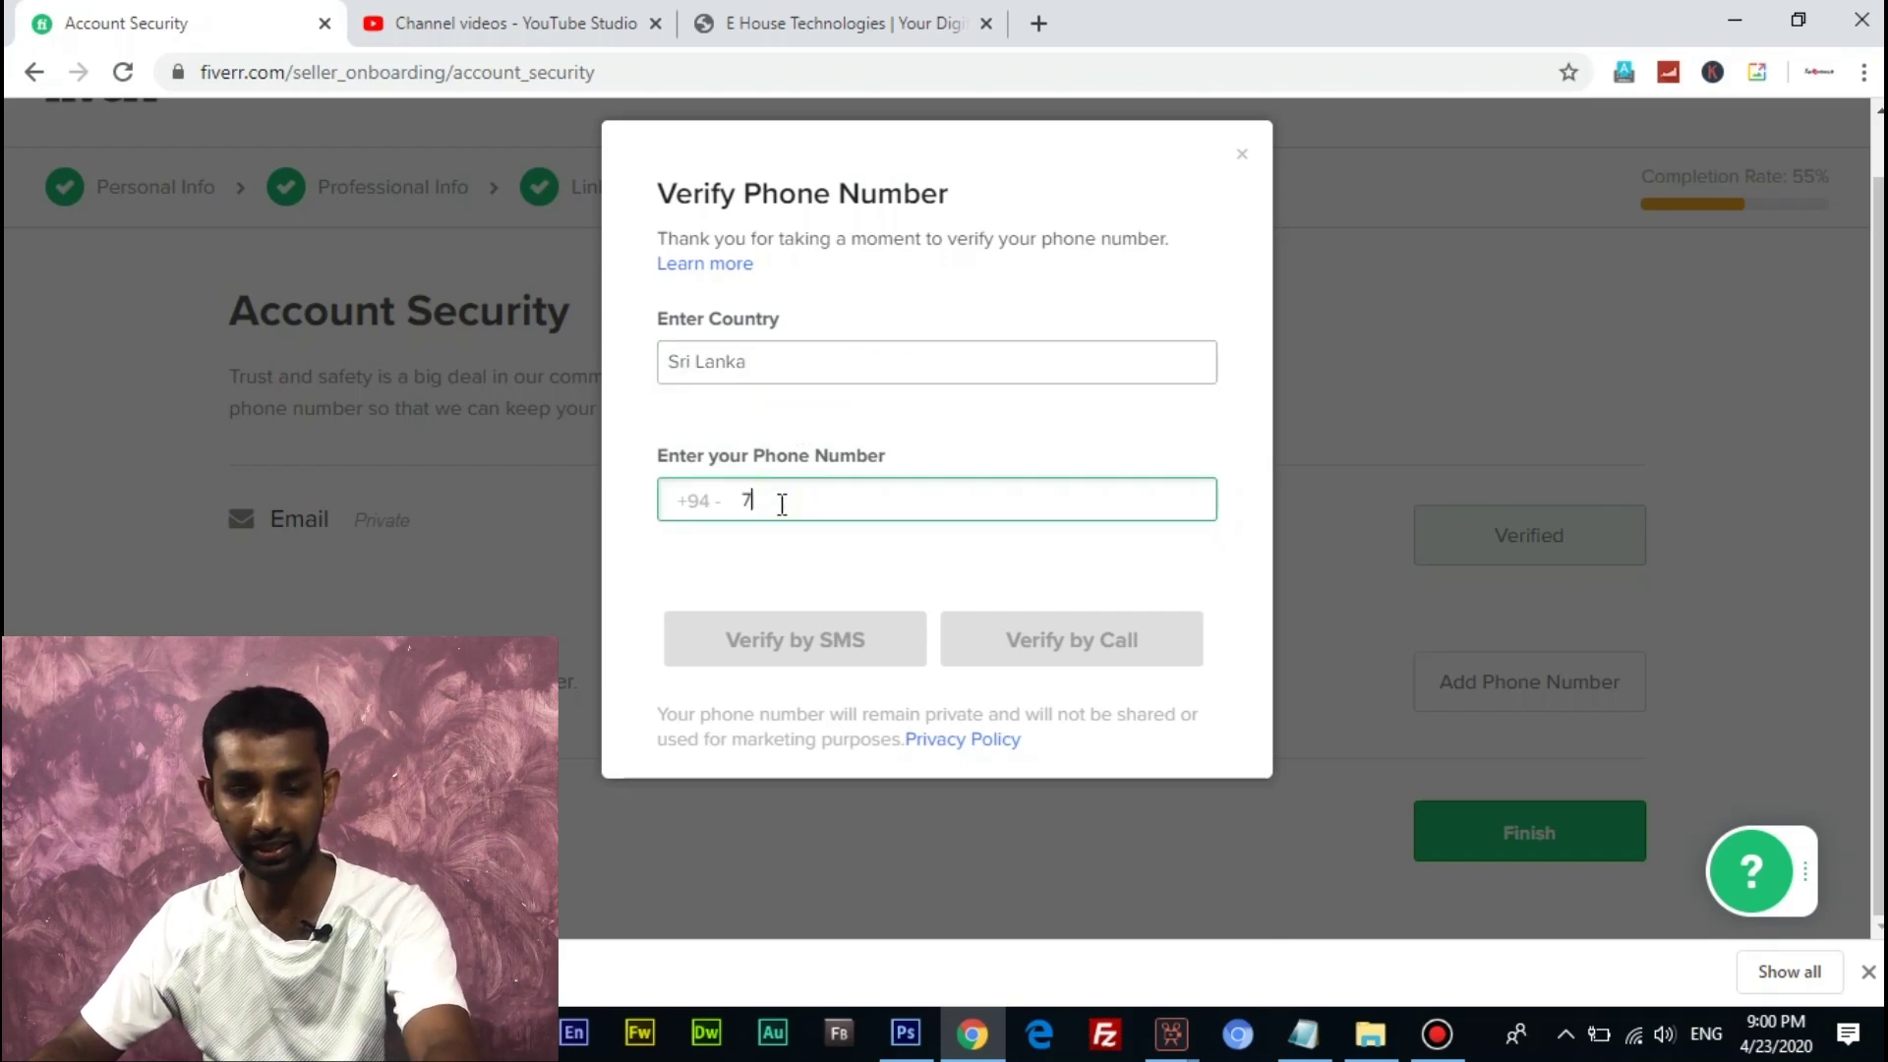
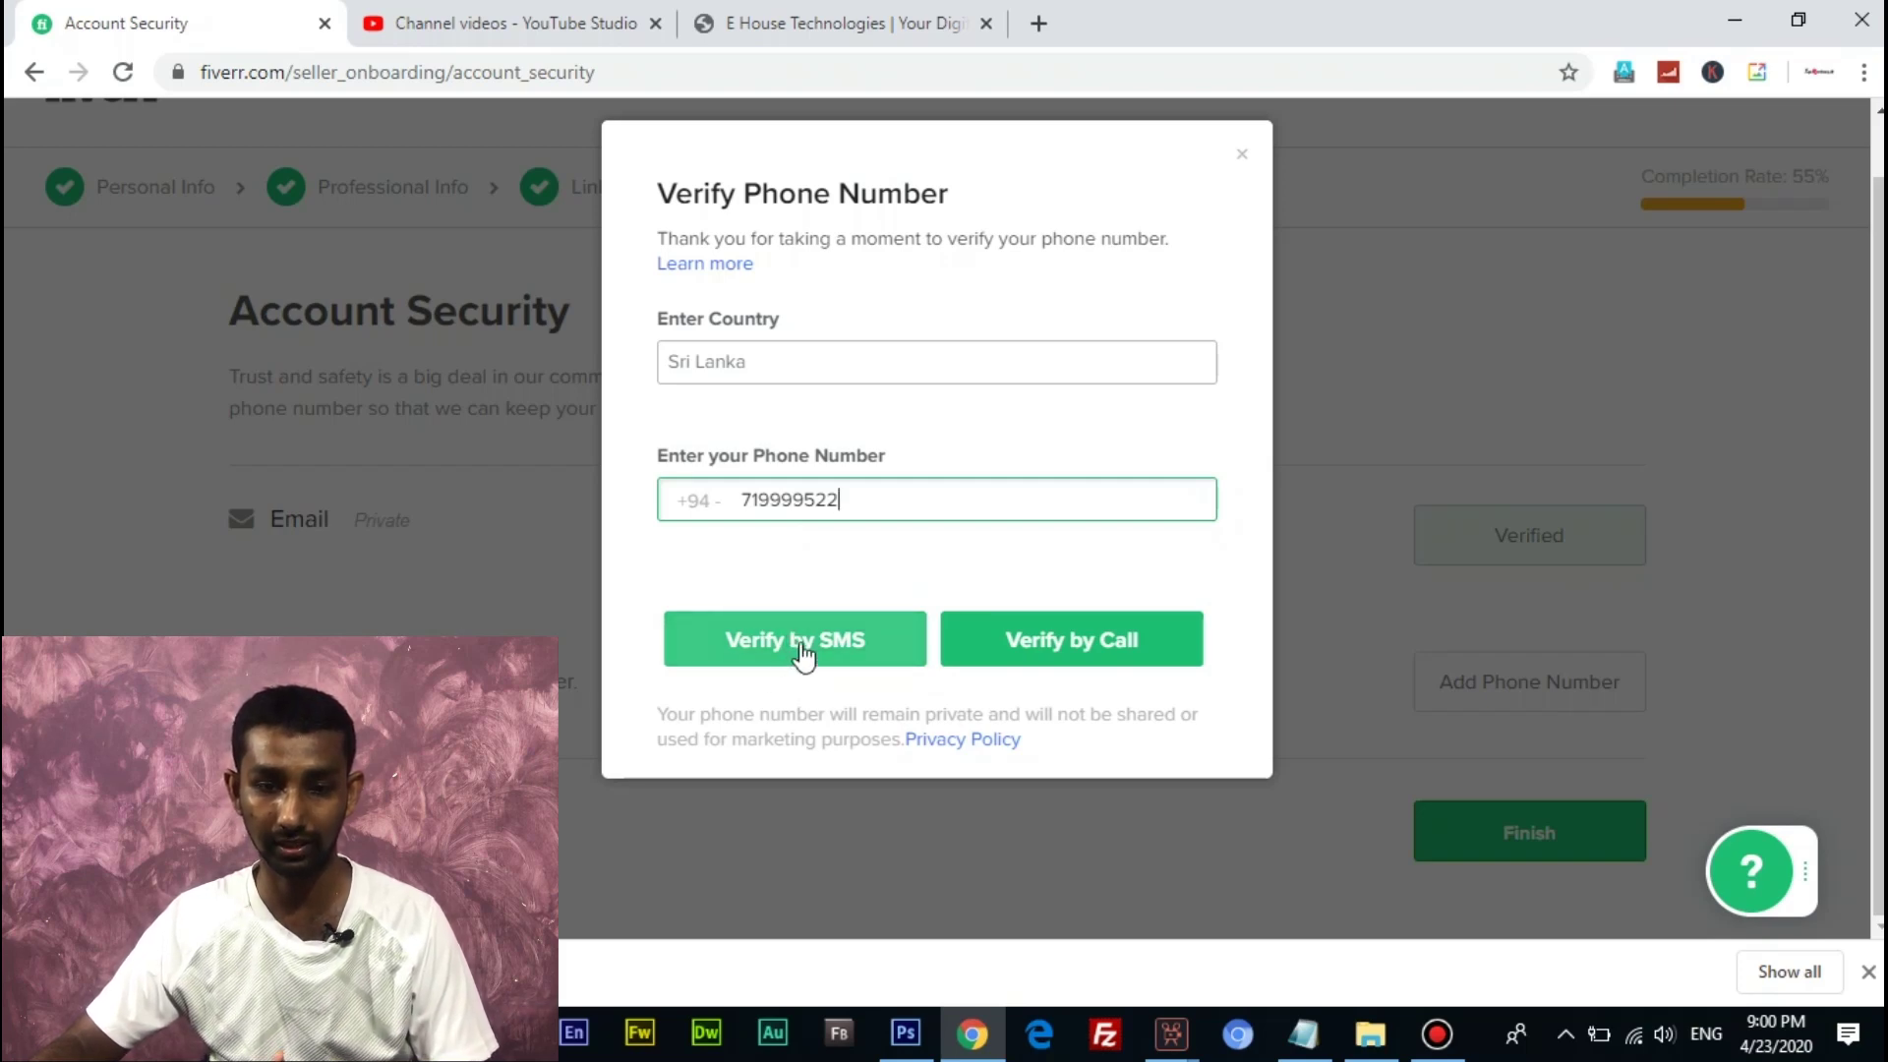
left_click(802, 645)
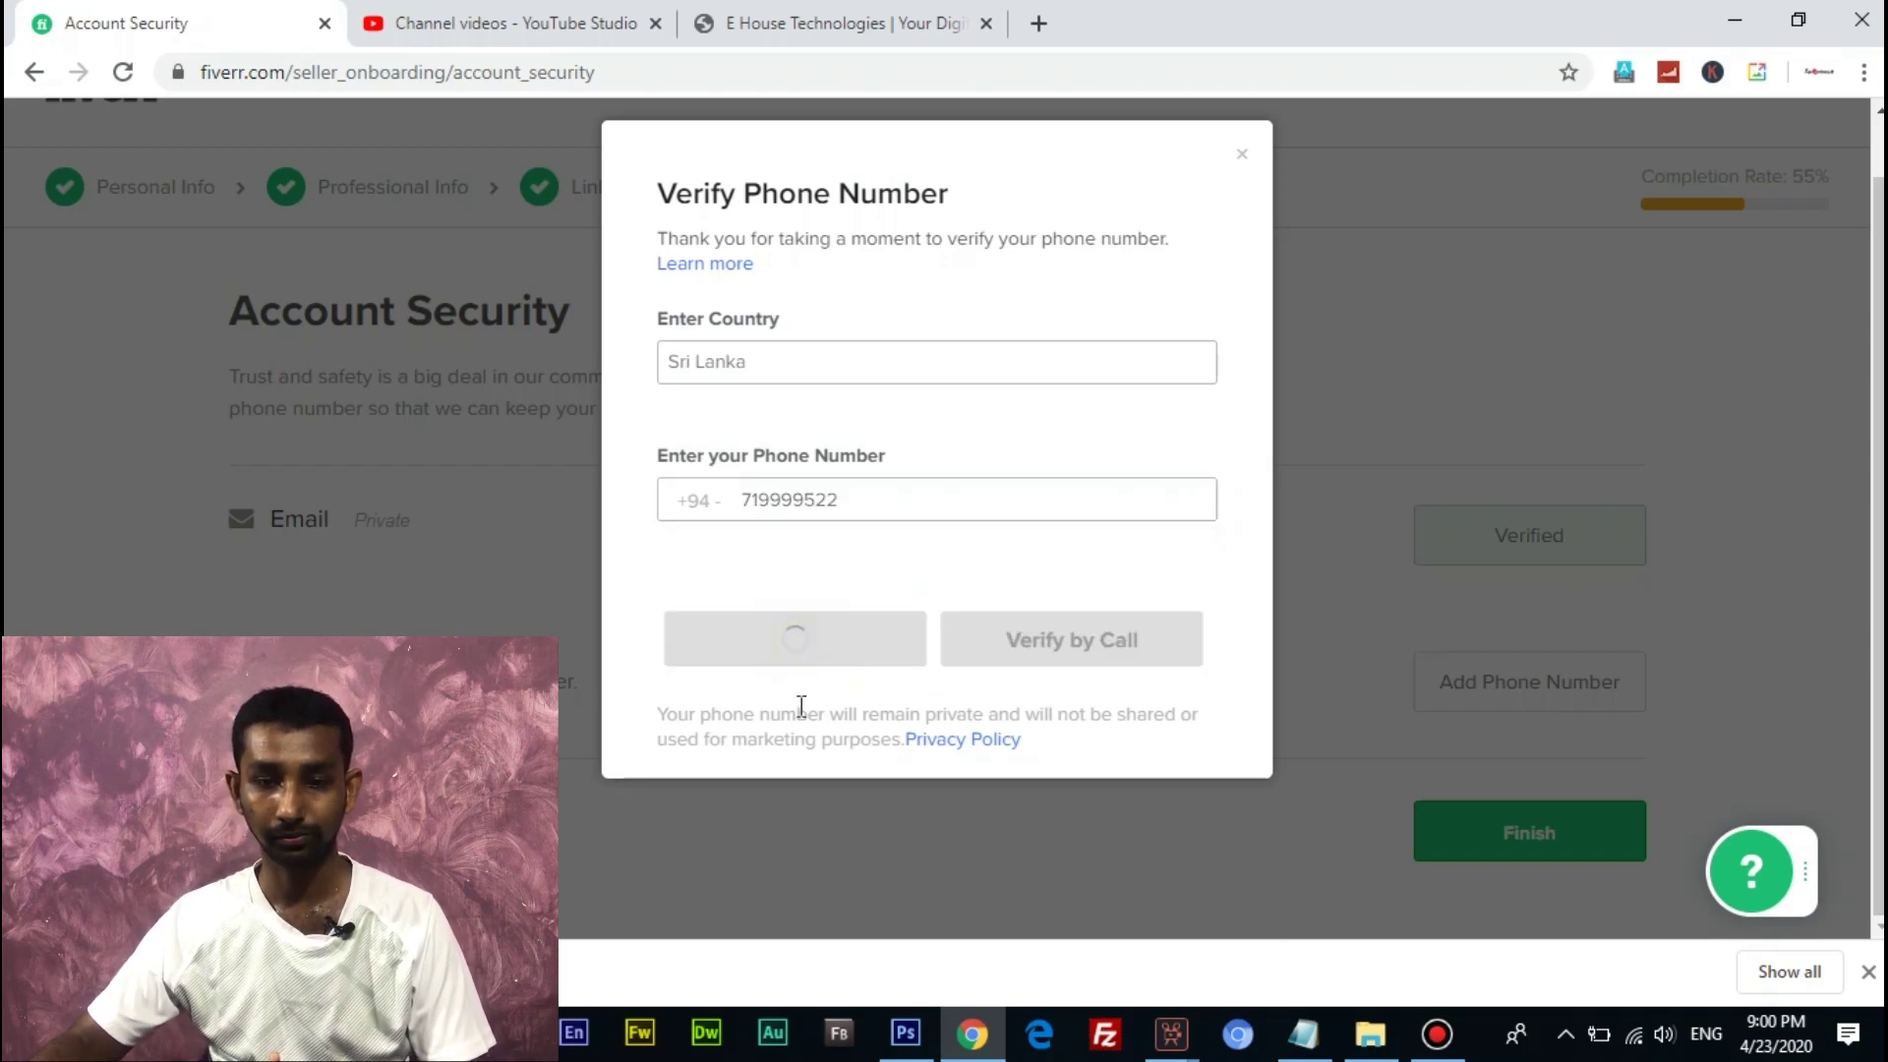
Step: Enter the texted 4-digit verification code and submit it
left_click(805, 570)
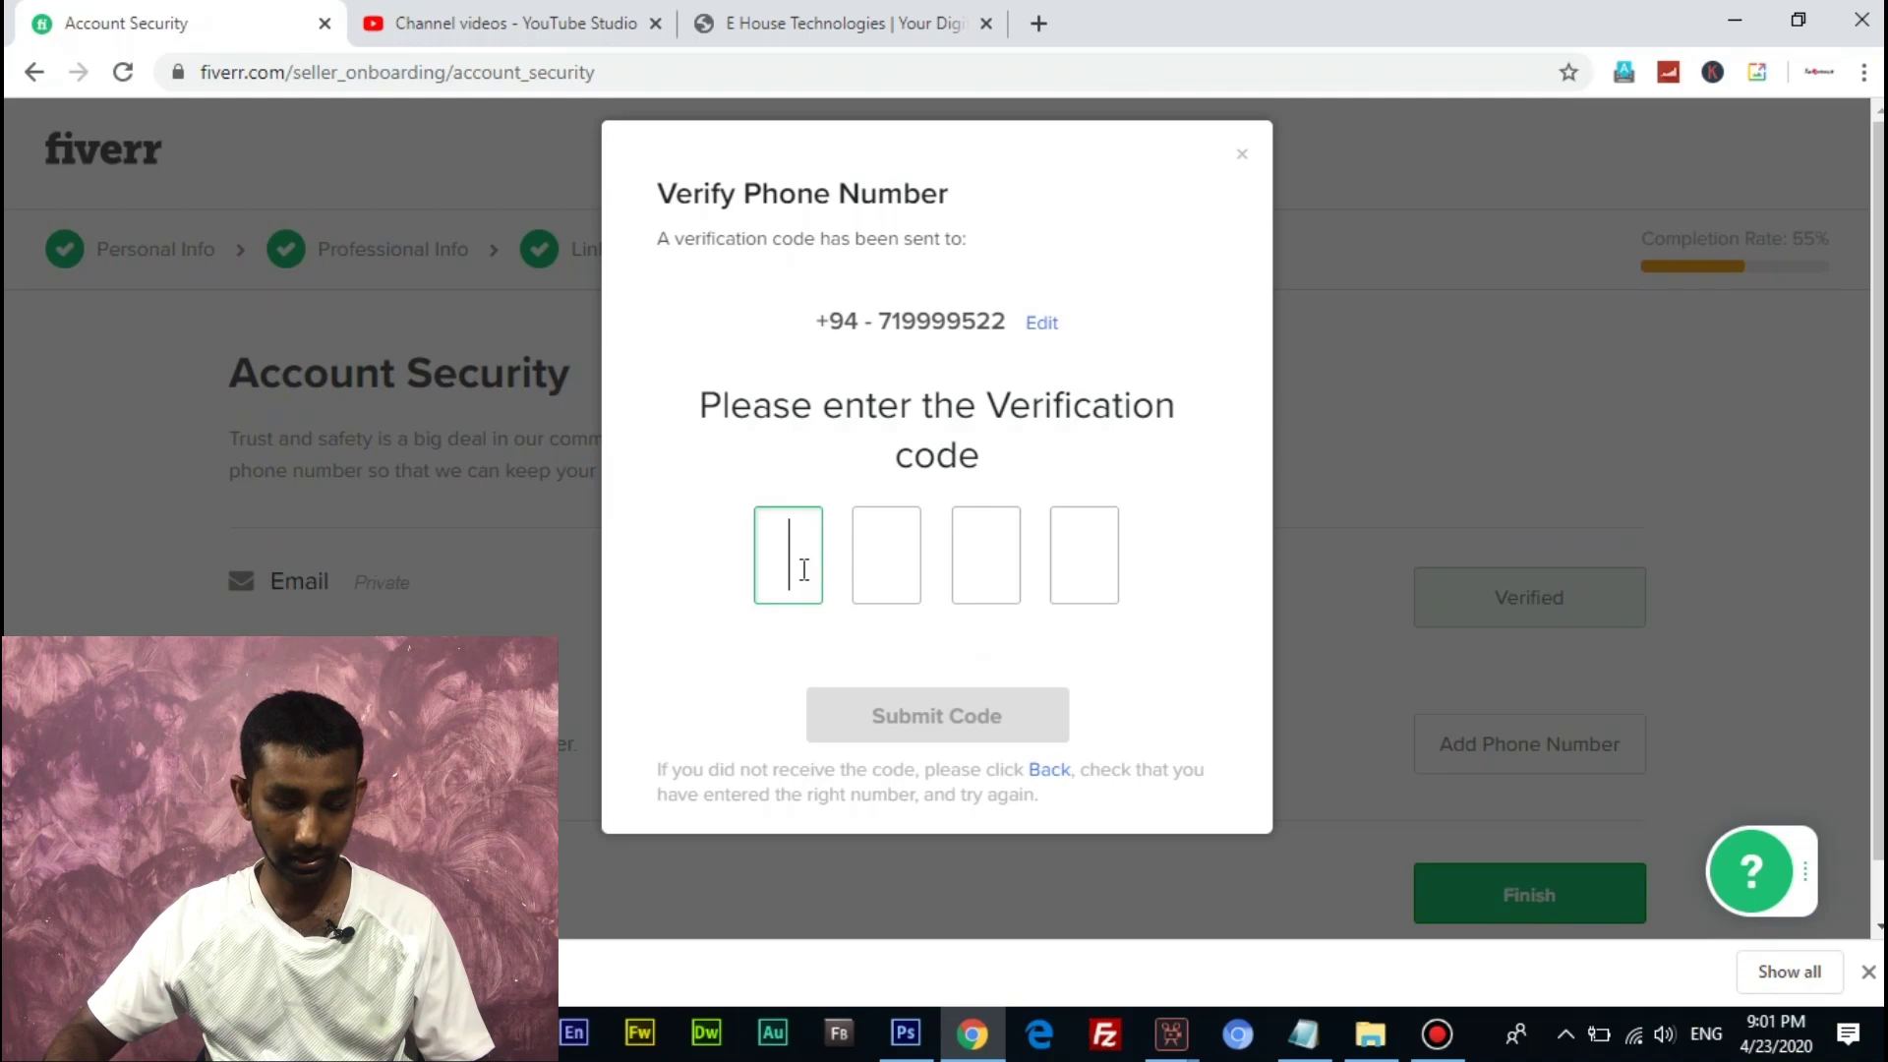
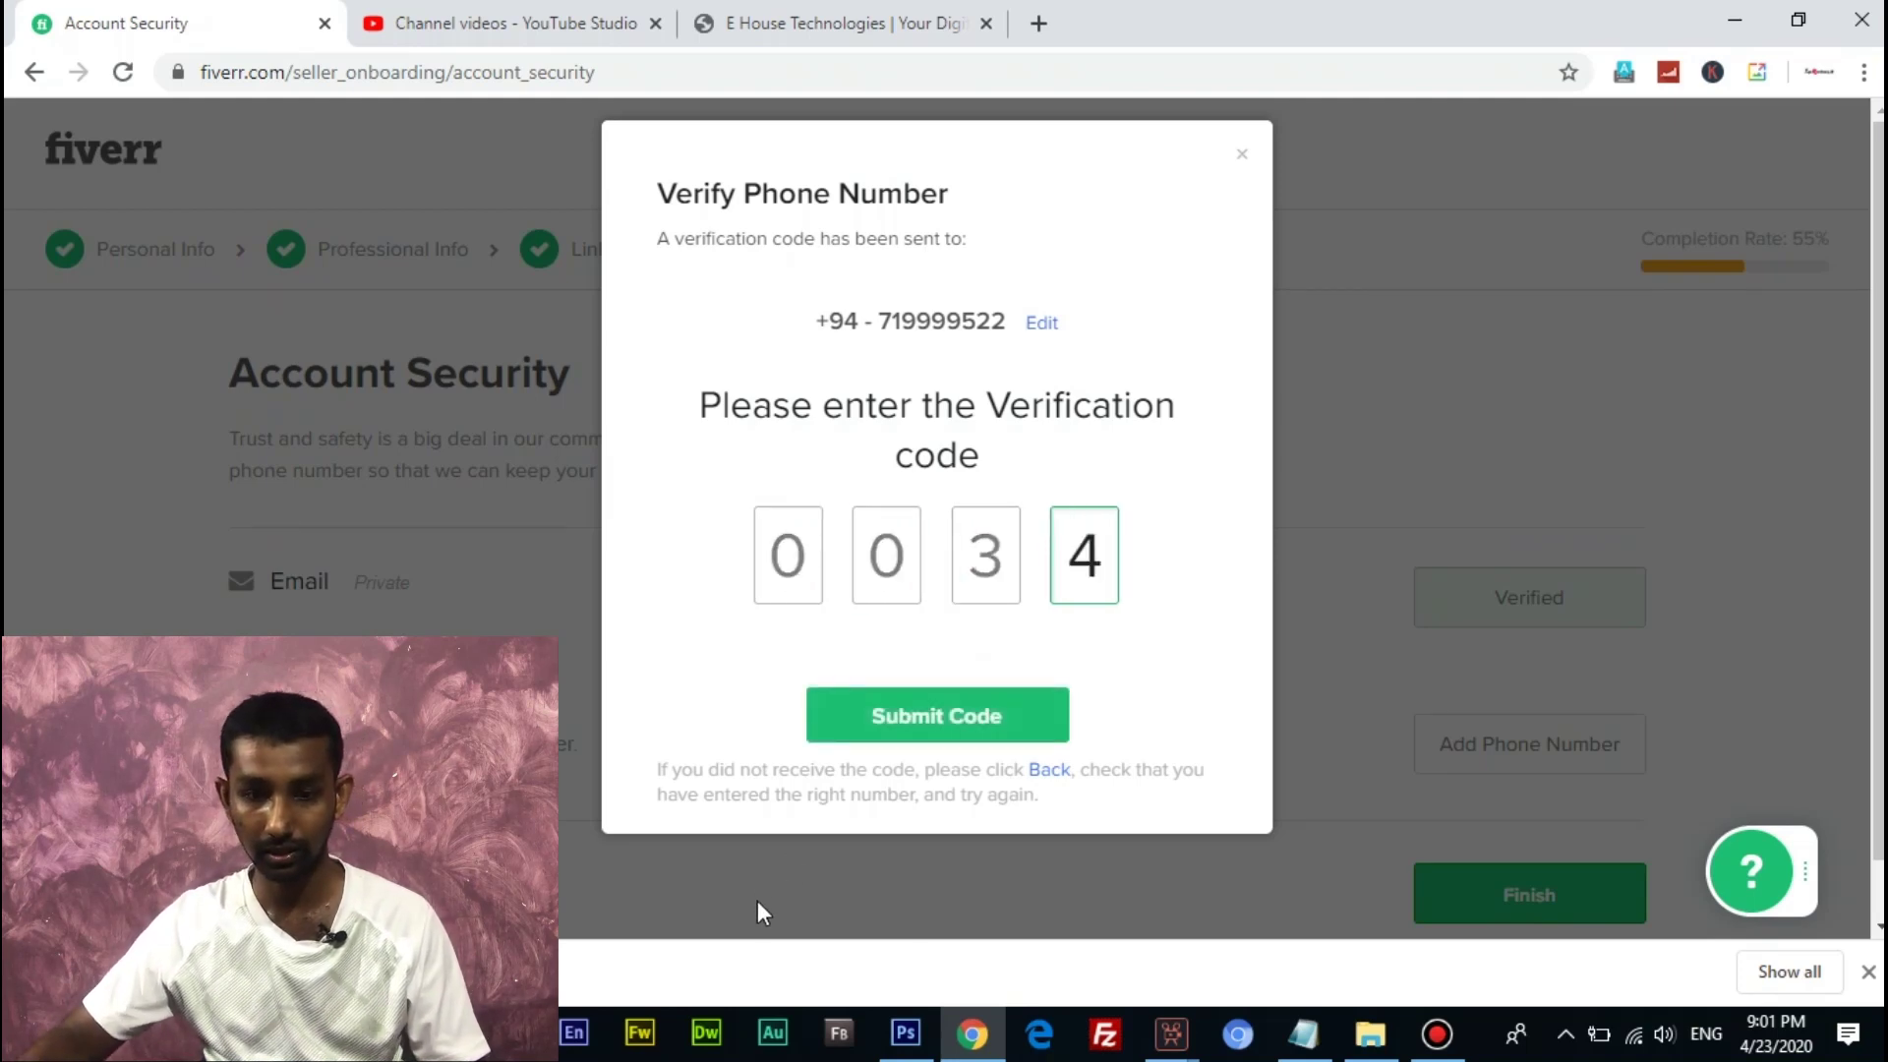
left_click(1013, 713)
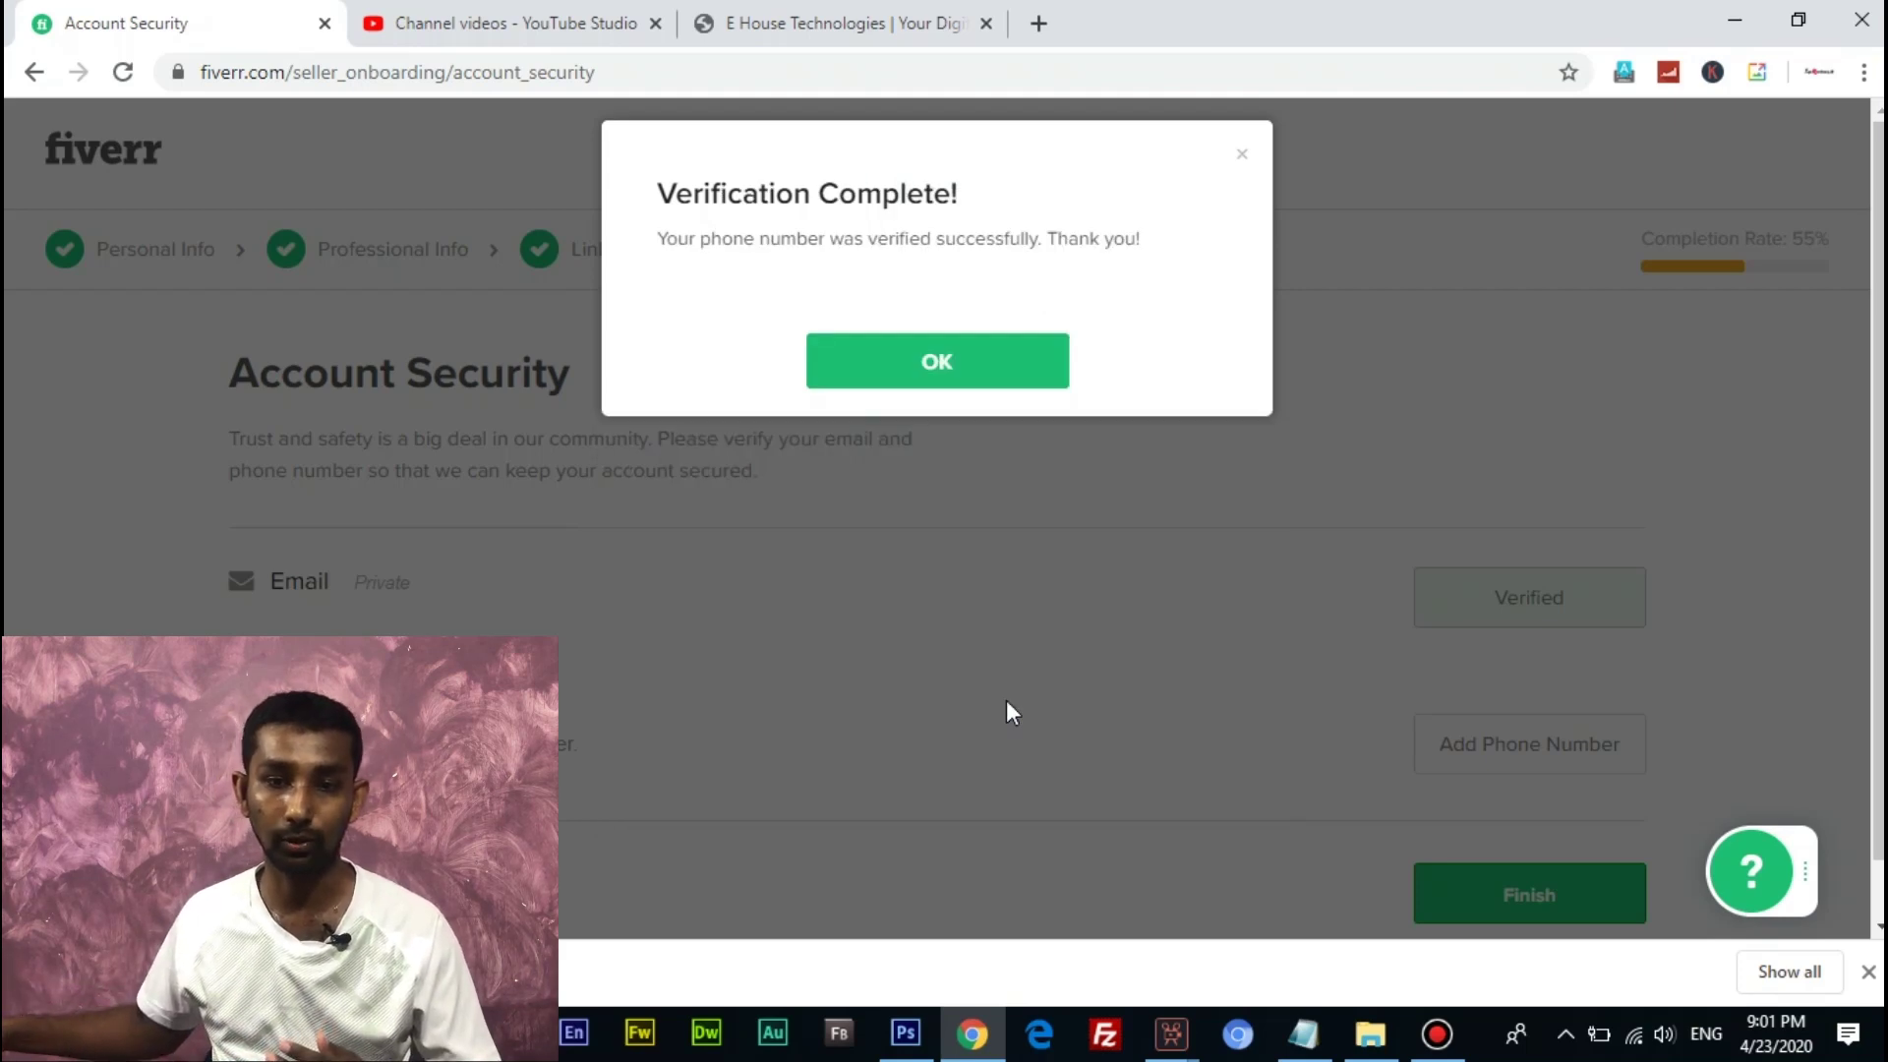
Step: Add the security question 'What was the name of your first pet?' with an answer and save it
left_click(935, 360)
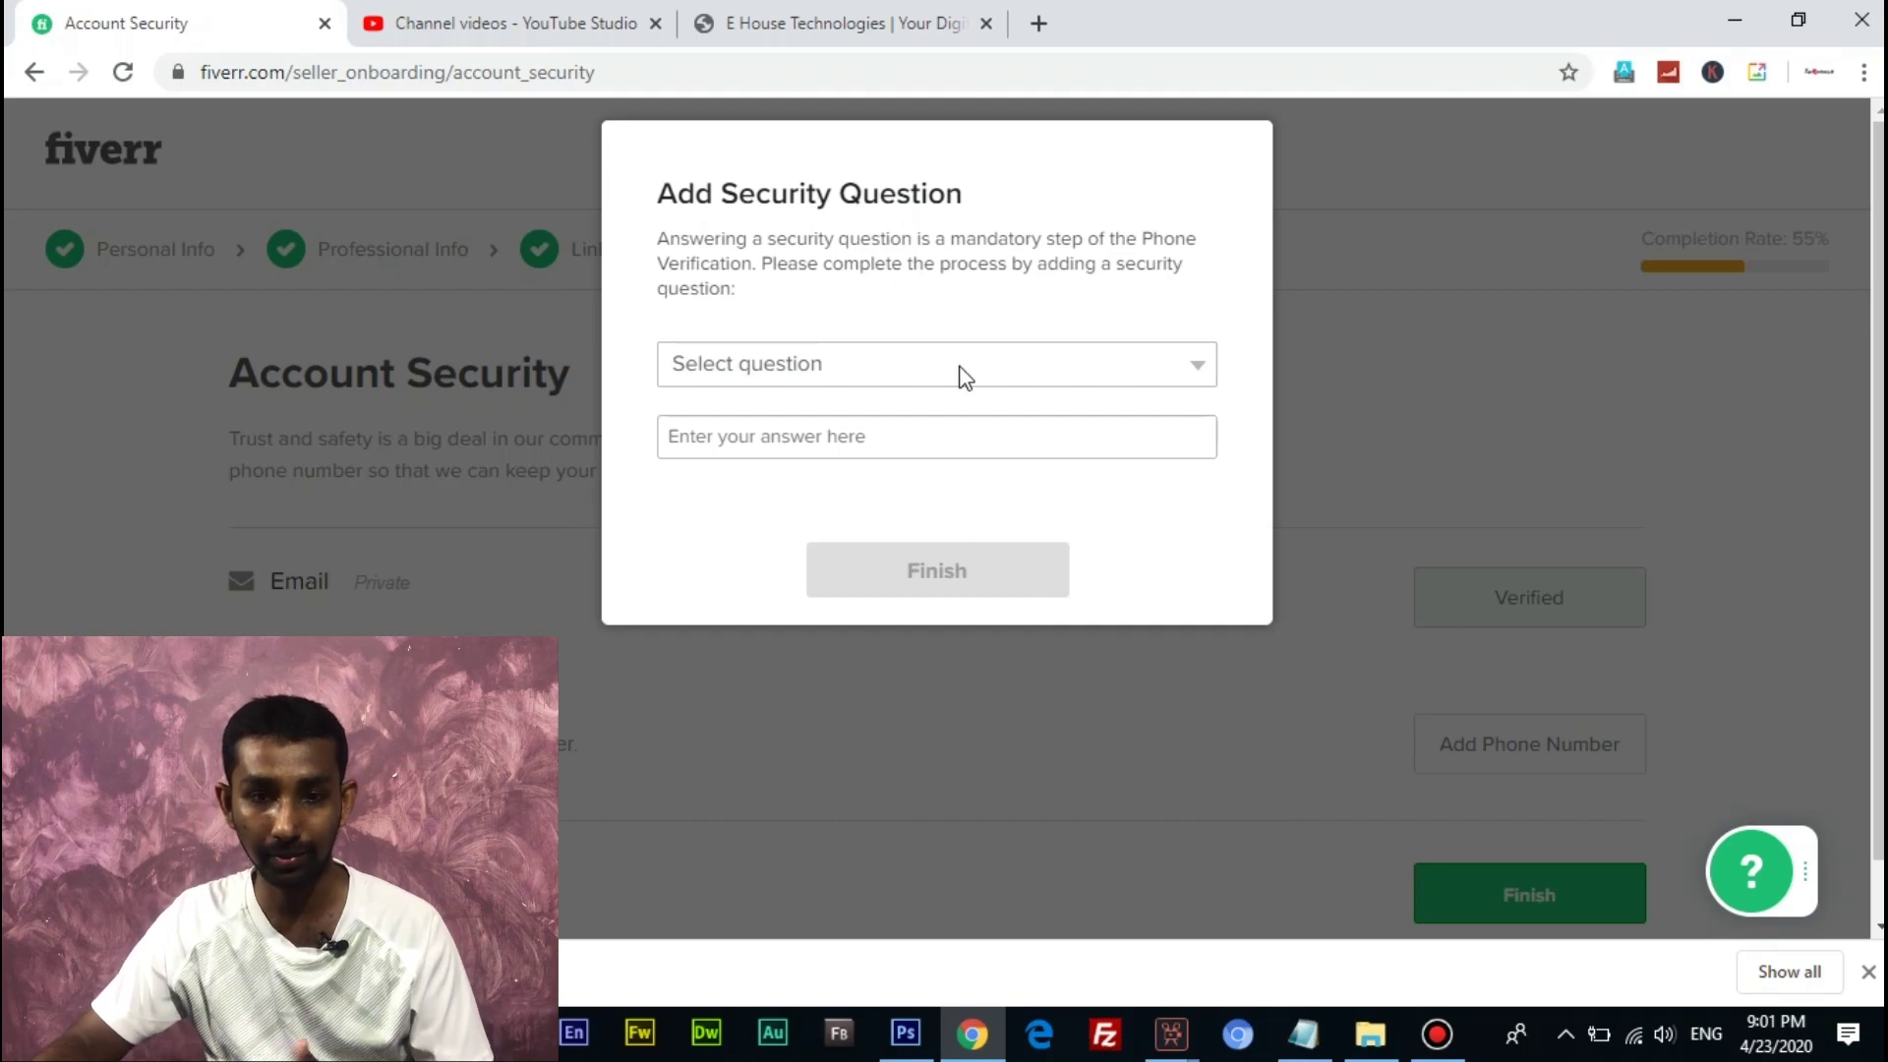
left_click(976, 378)
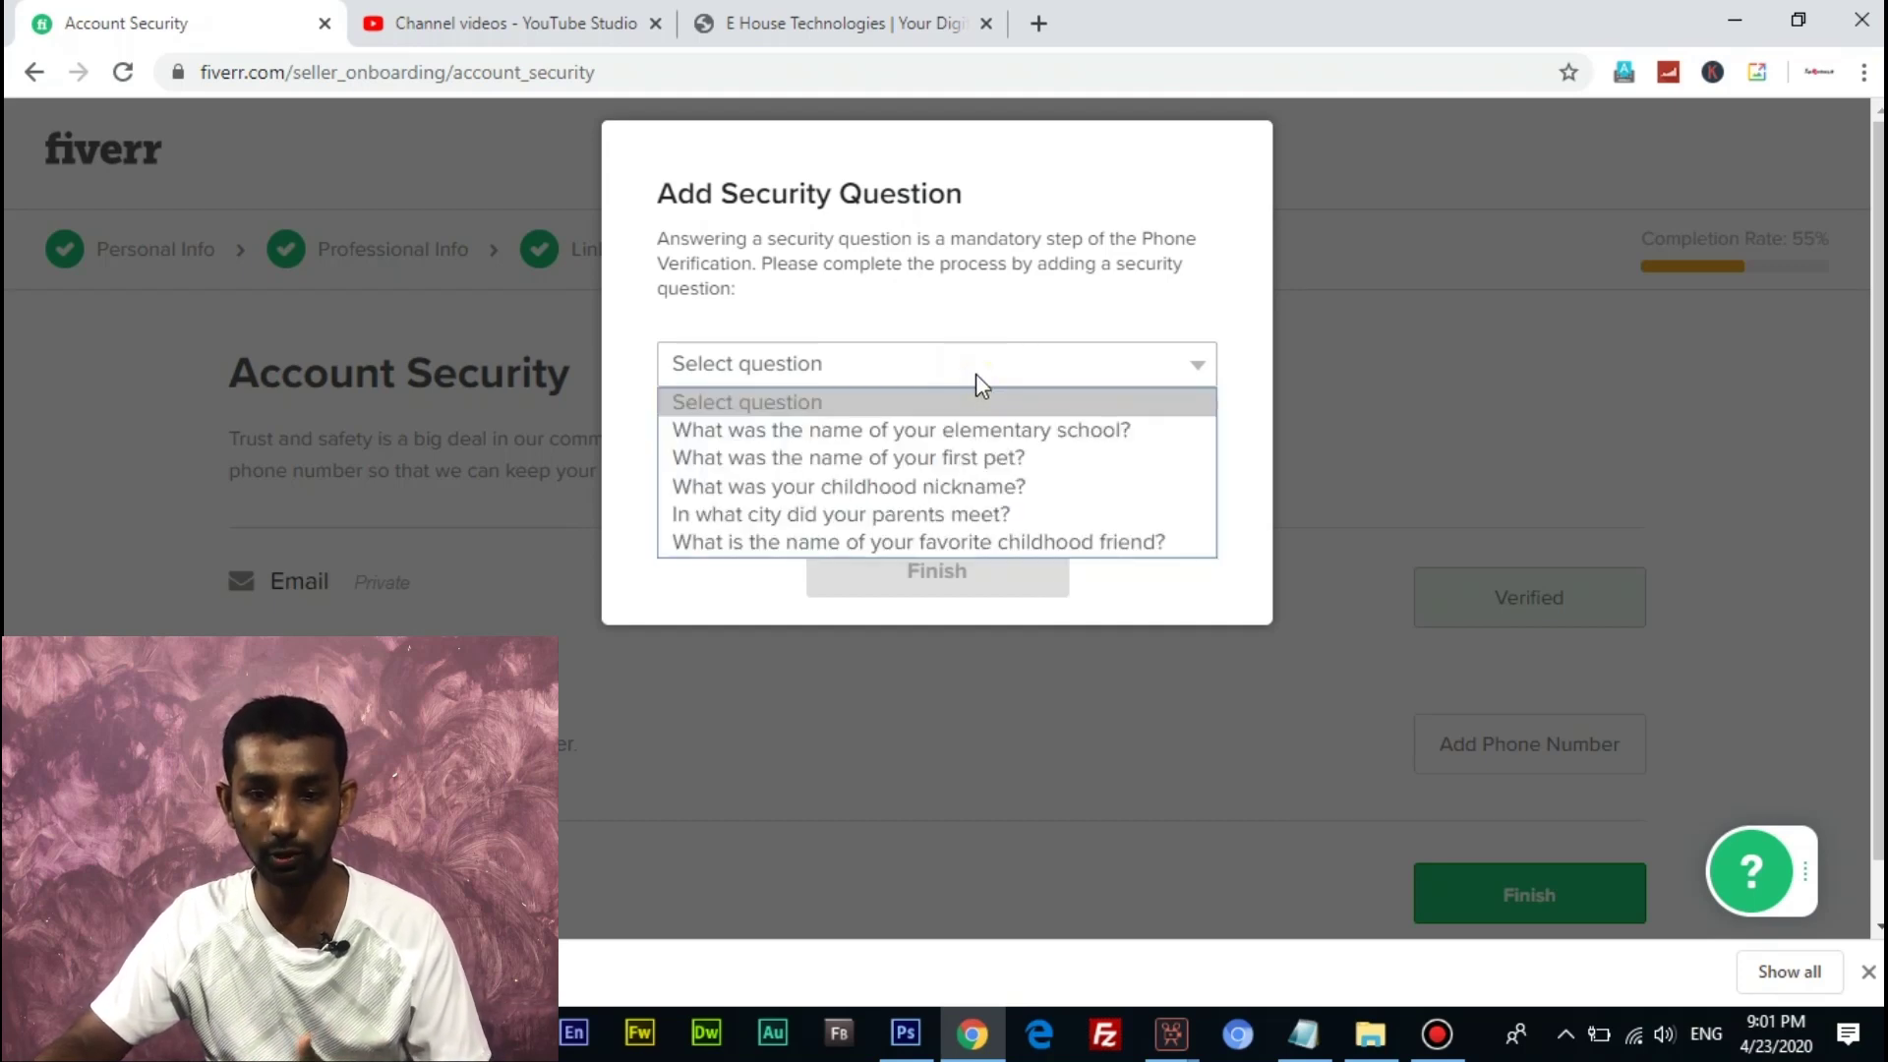
left_click(971, 463)
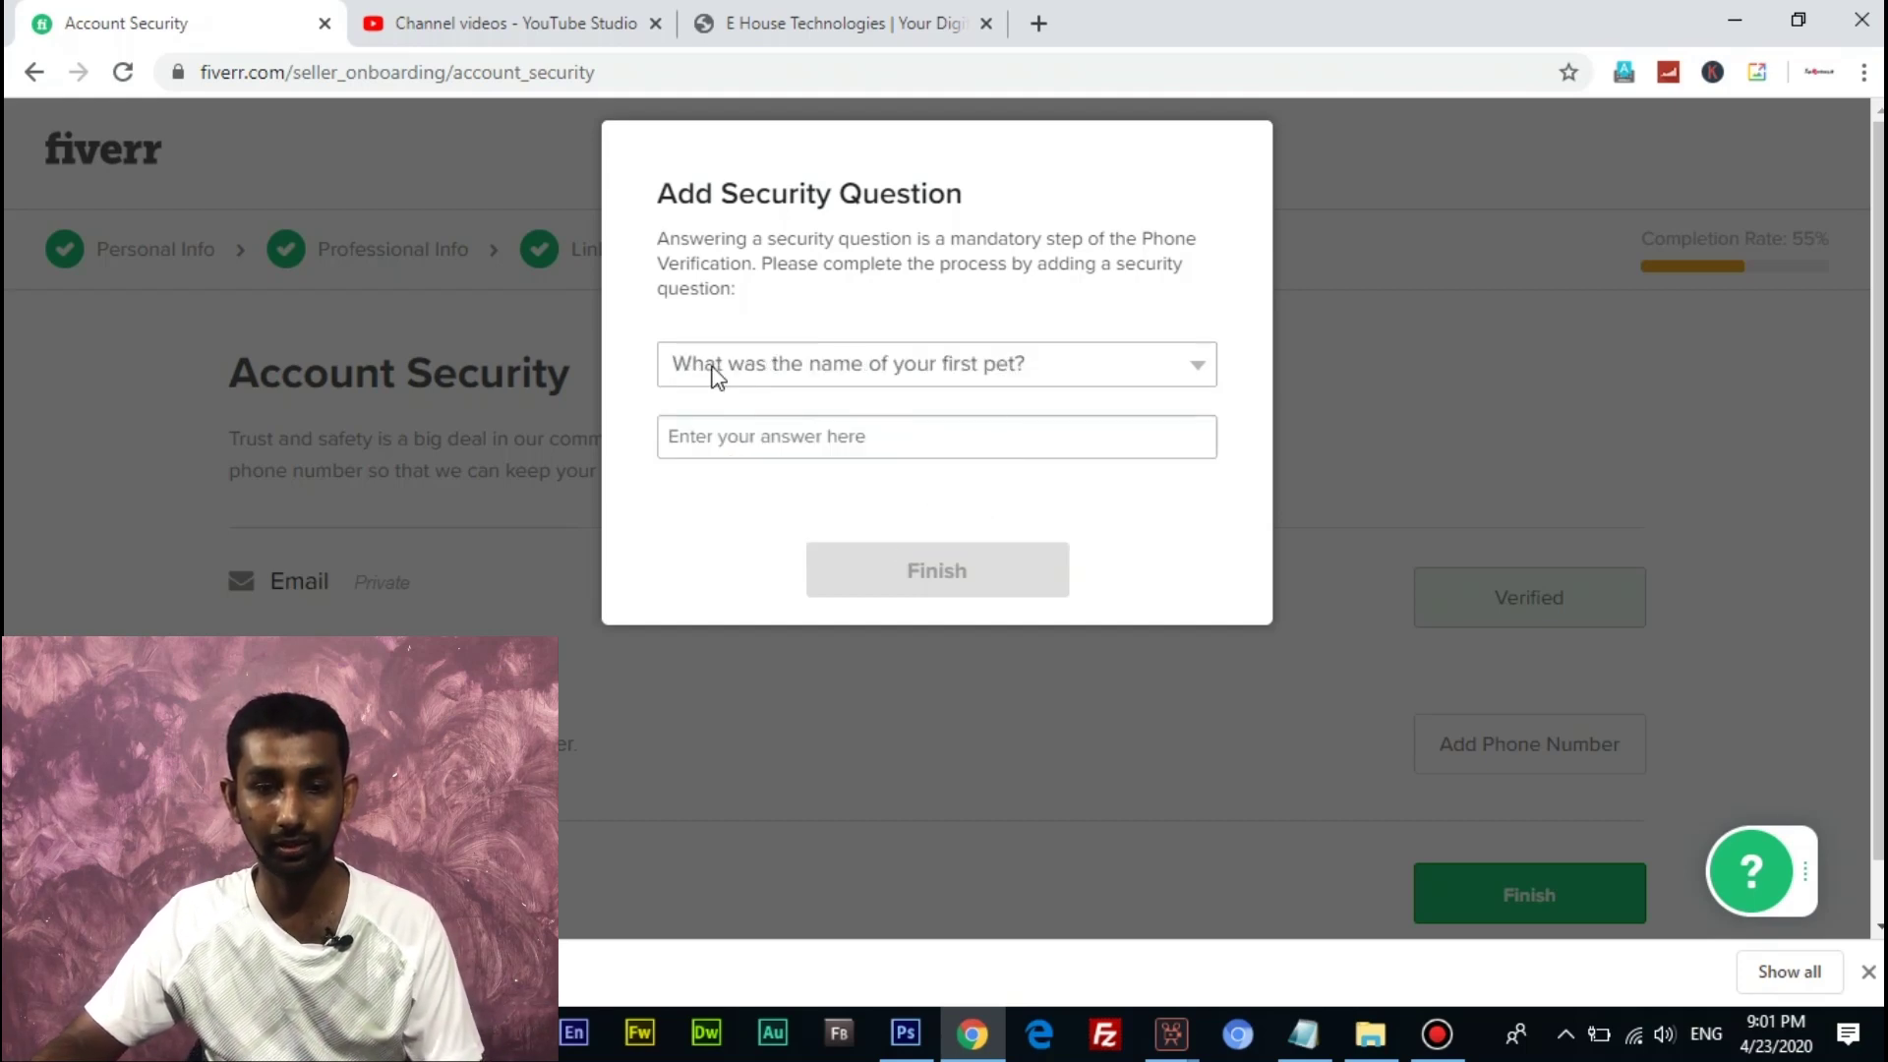
left_click(852, 443)
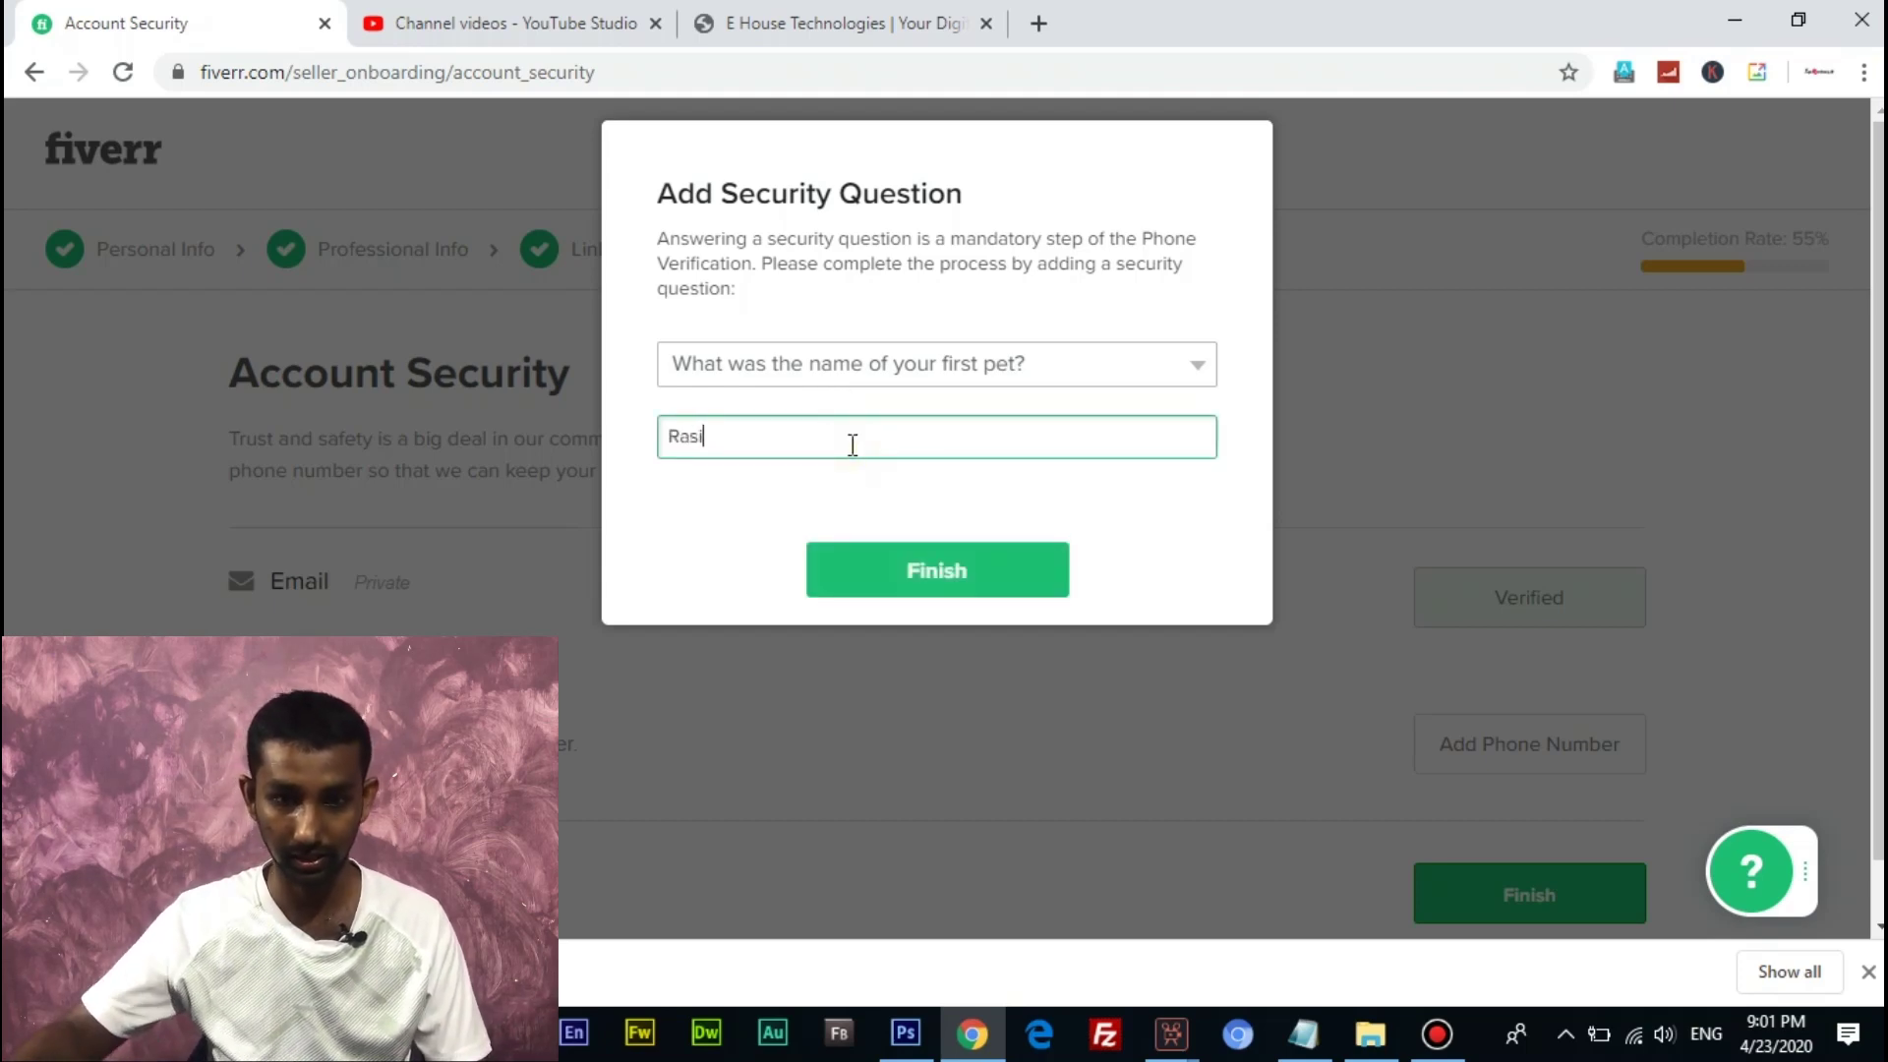
left_click(919, 587)
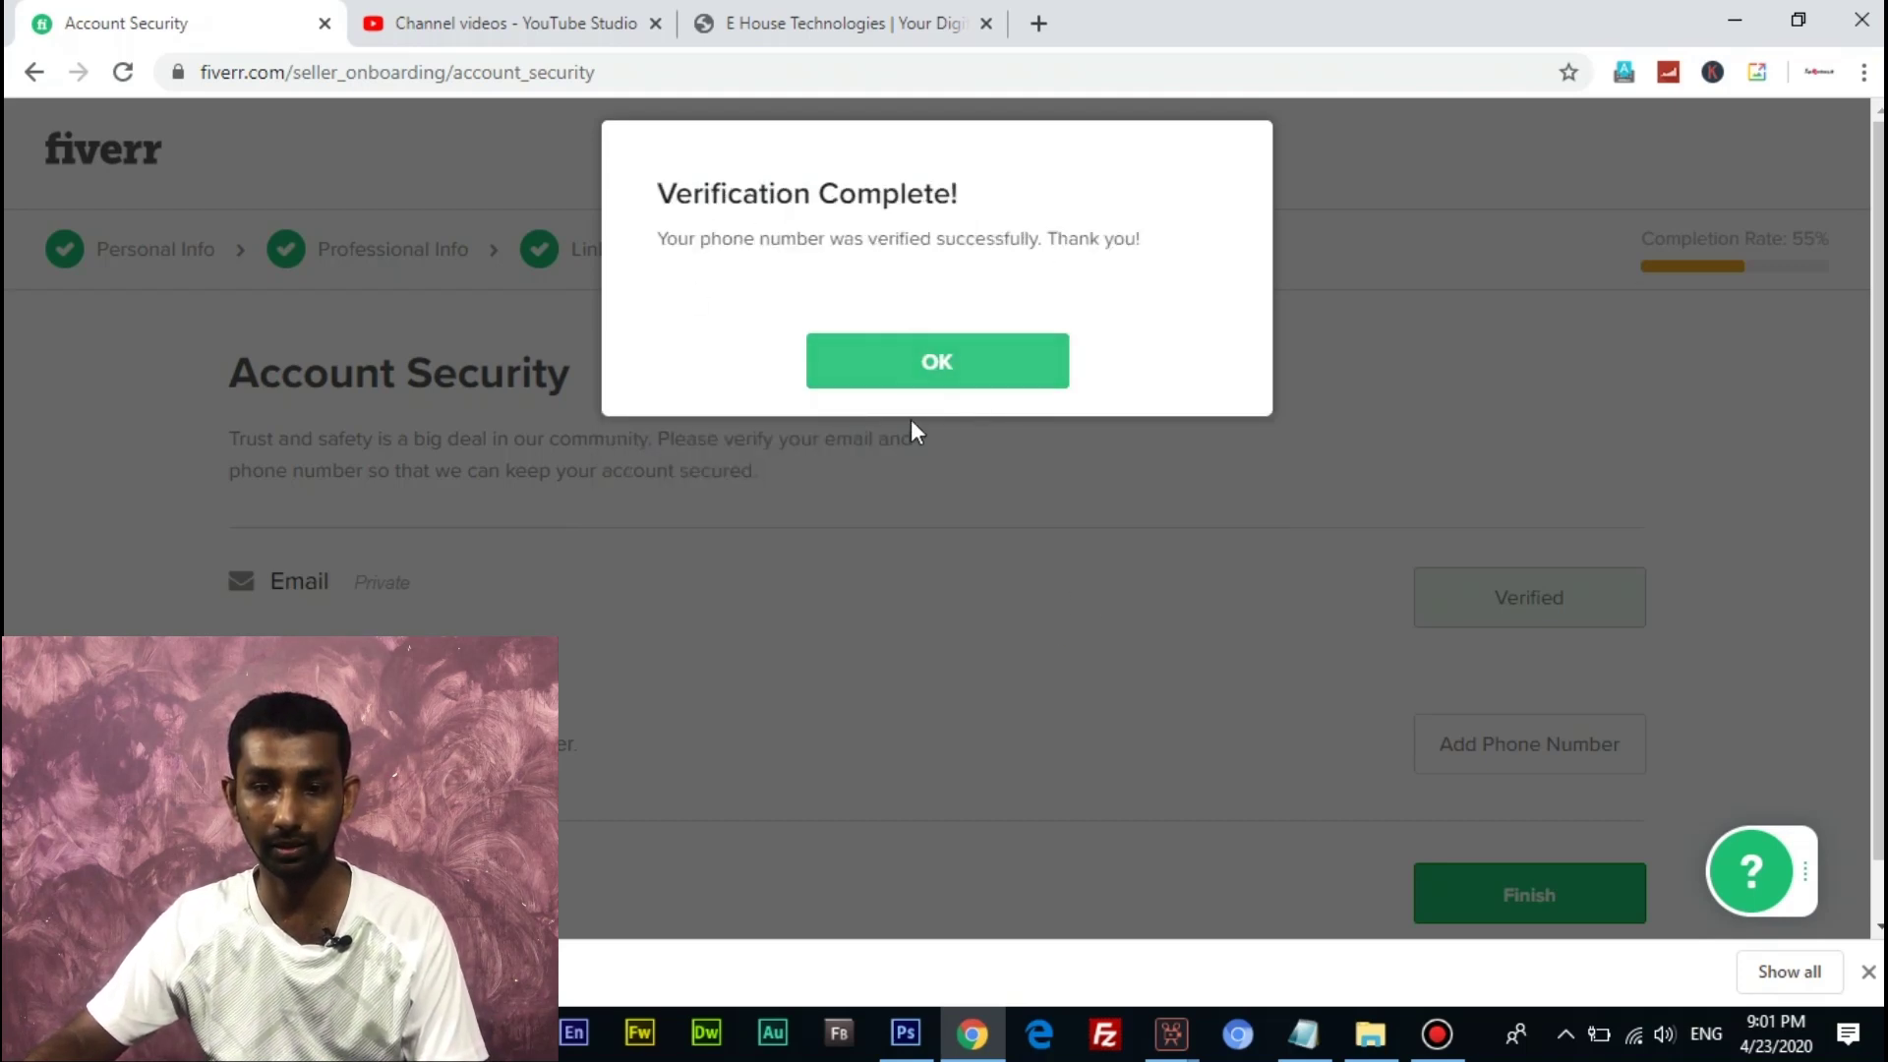
Step: Dismiss the confirmation and review the page showing email and phone Verified at 70%
left_click(964, 379)
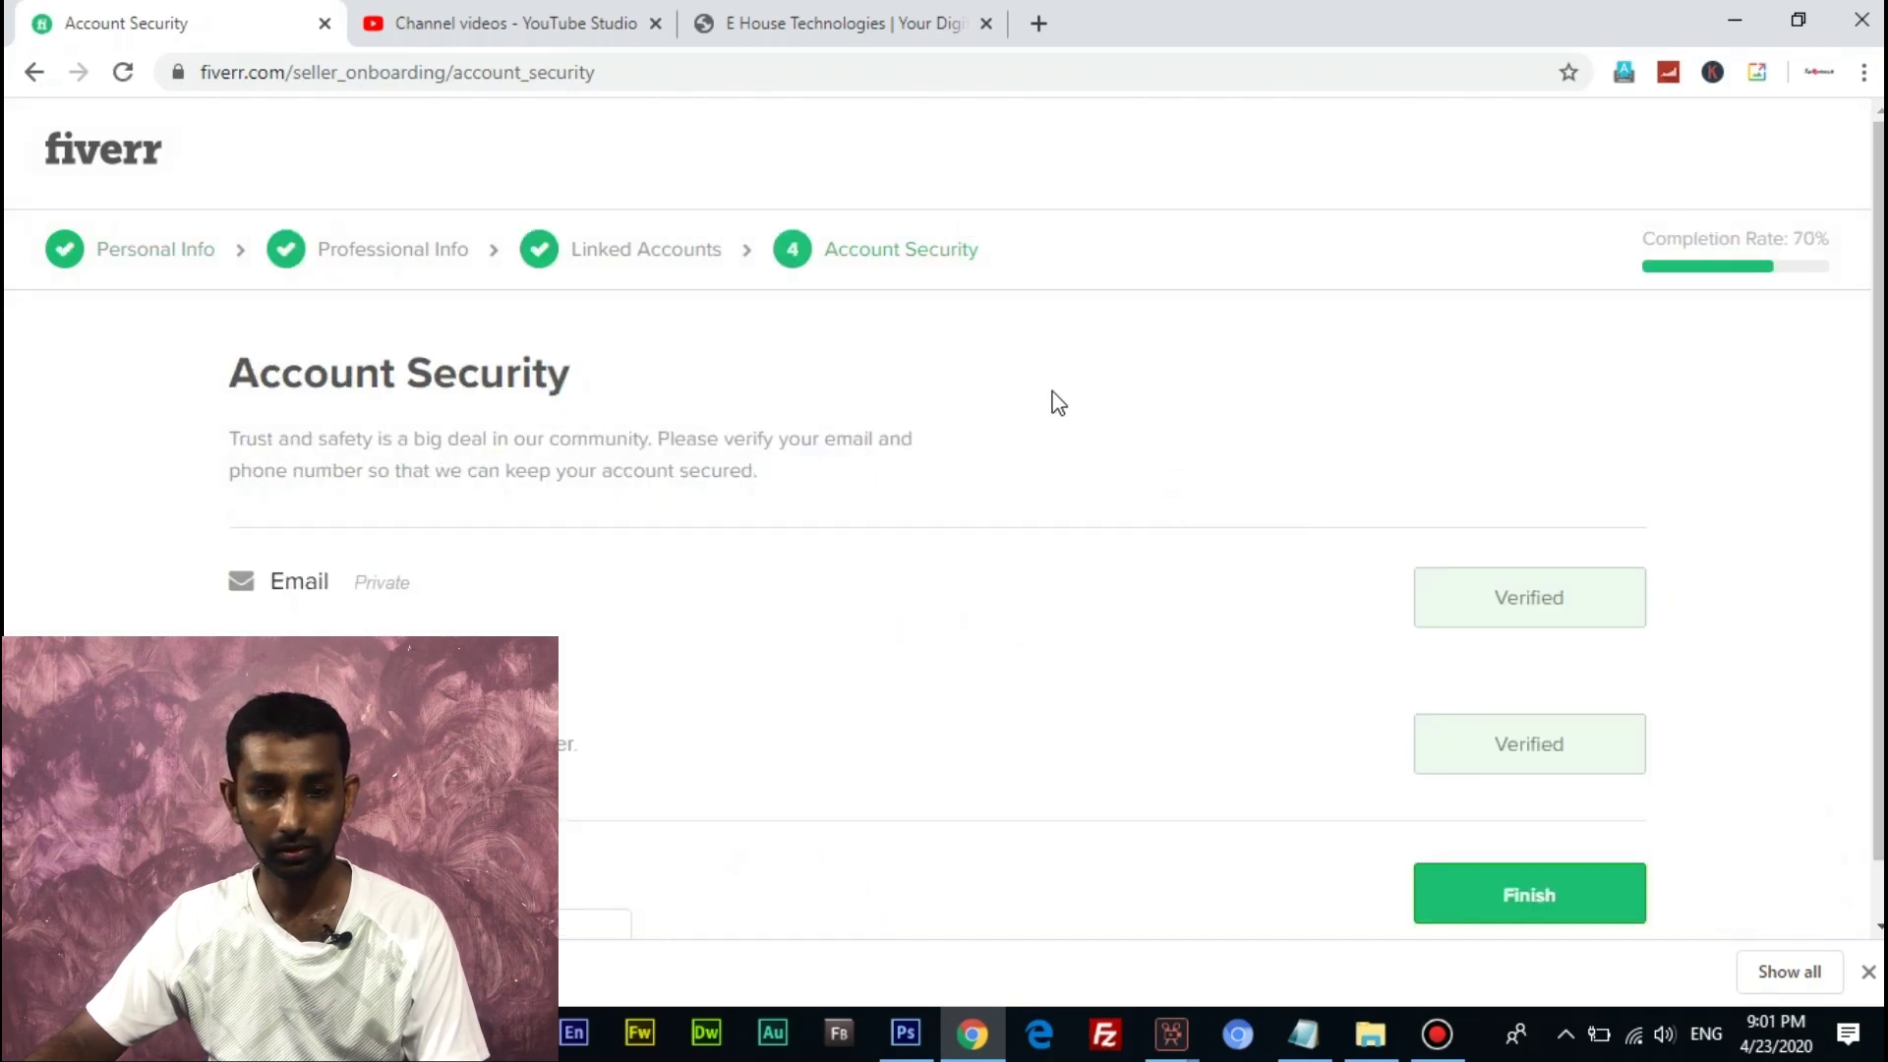
scroll(1180, 447, "down", 1)
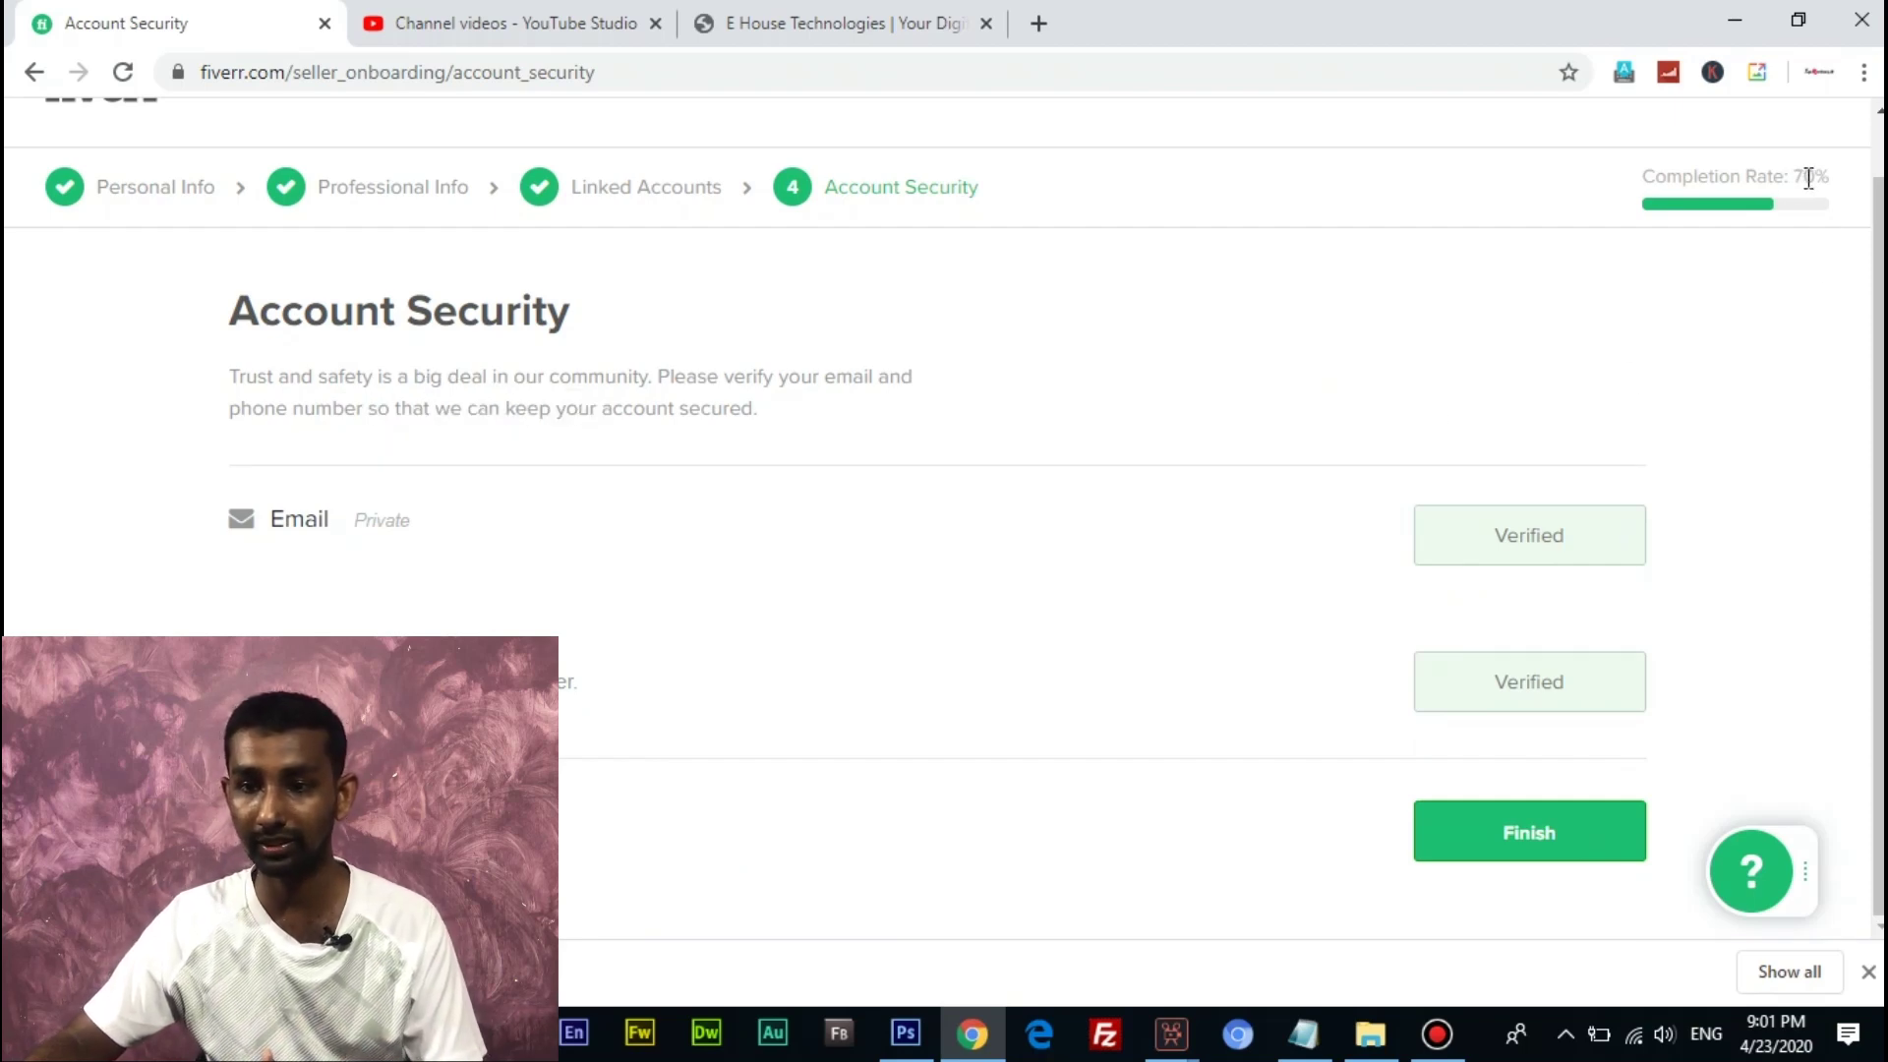
scroll(1643, 241, "up", 1)
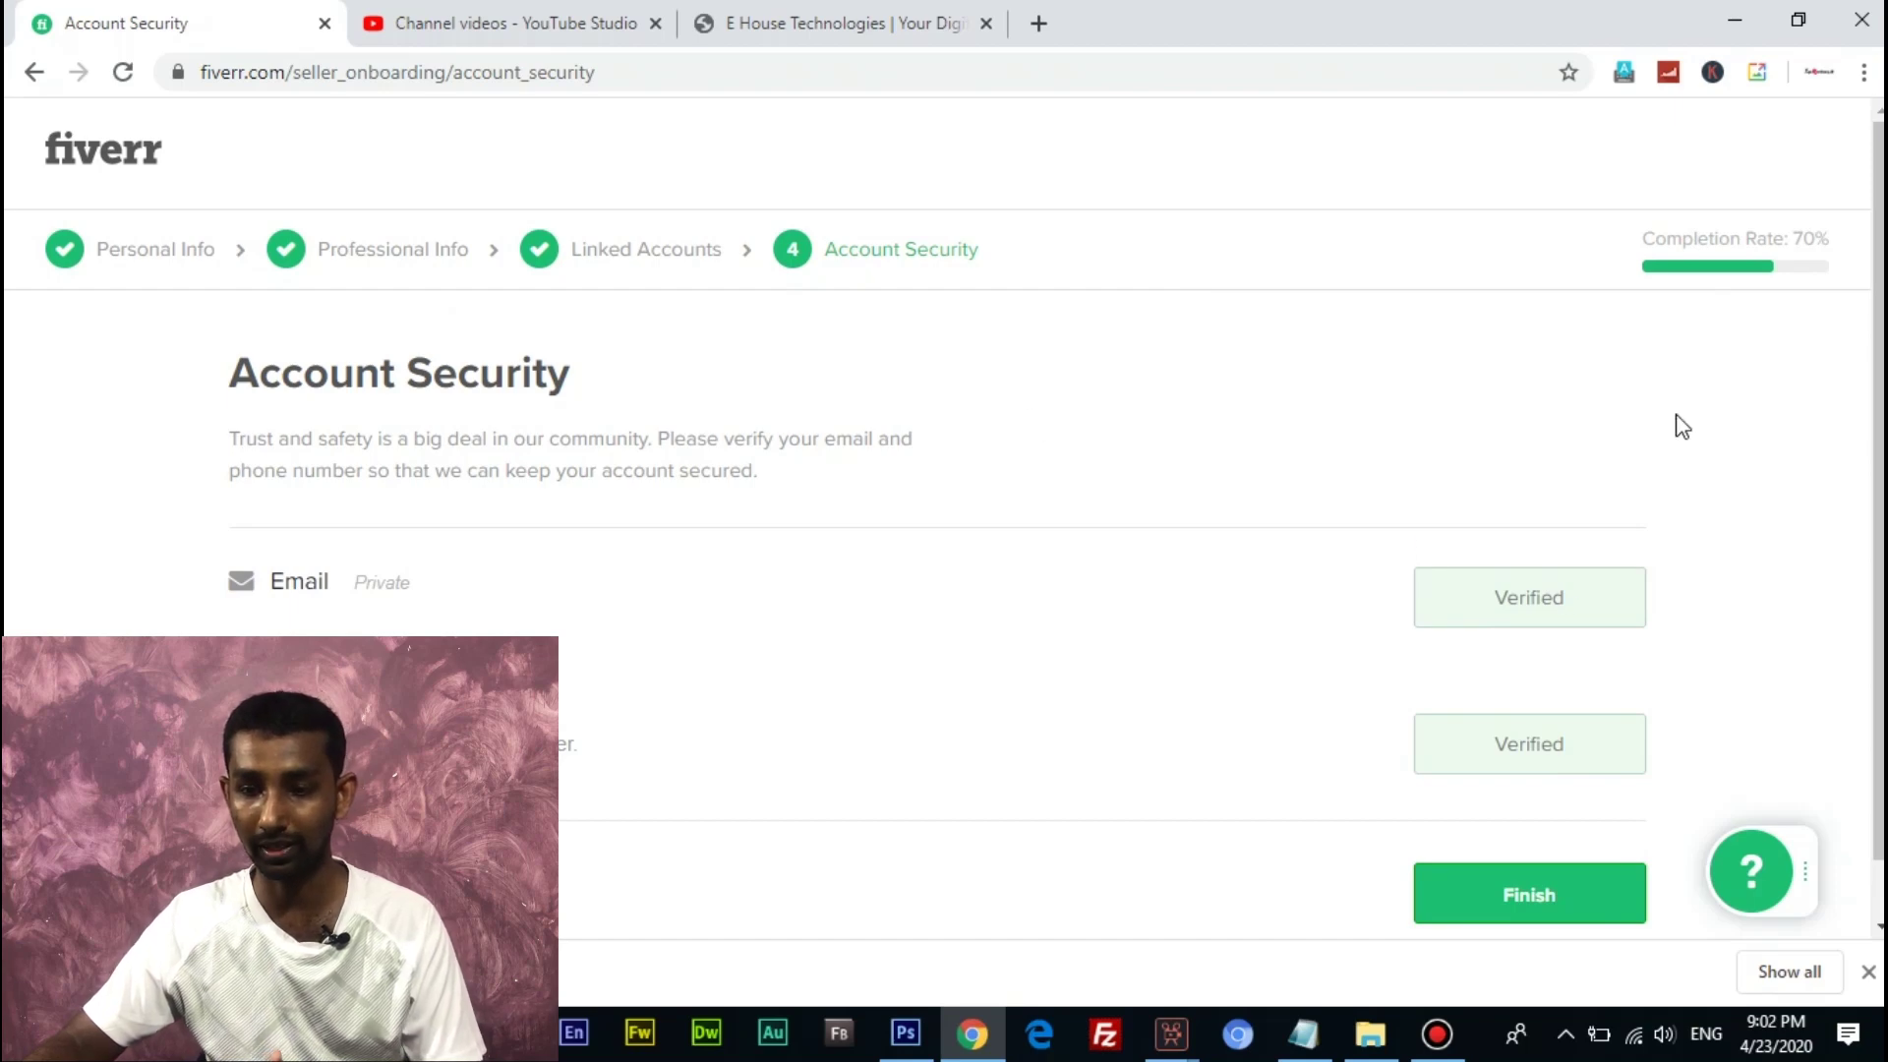
scroll(1532, 522, "down", 1)
Step: Finish the Account Security step of seller onboarding
left_click(1544, 831)
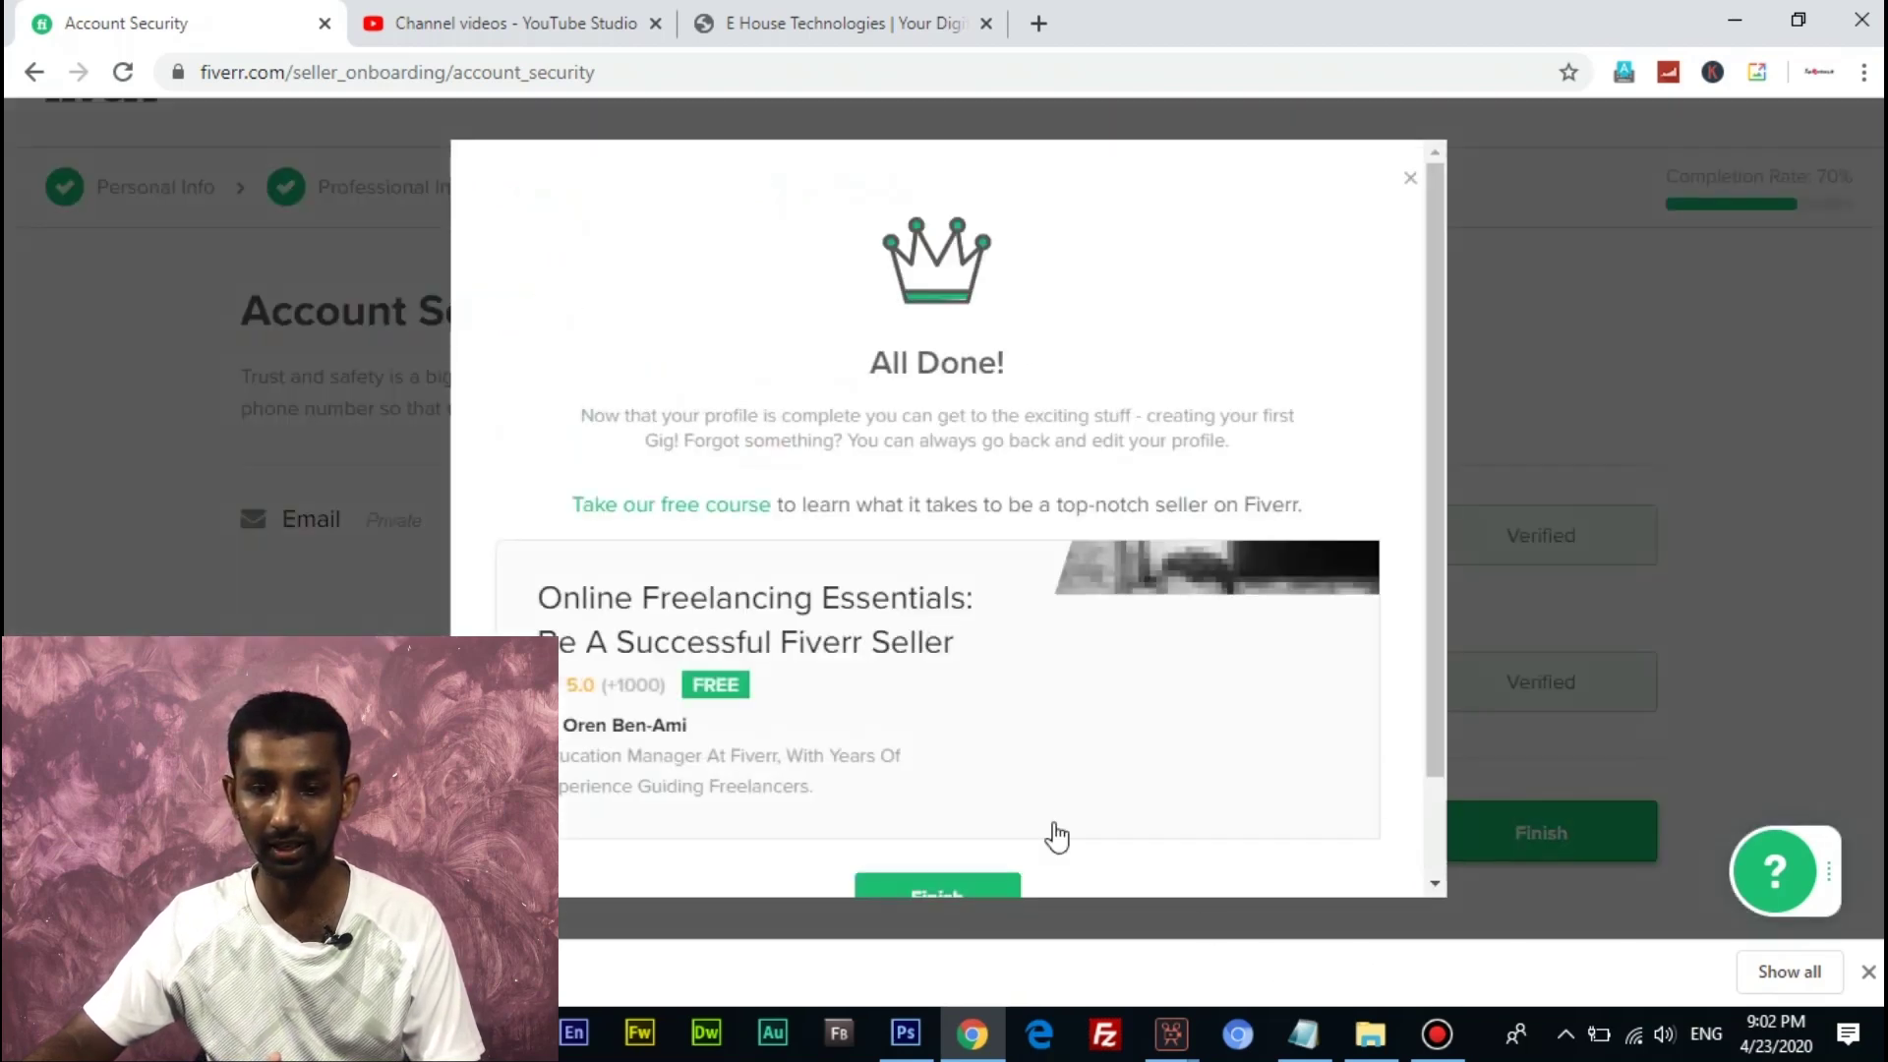
scroll(1065, 552, "down", 2)
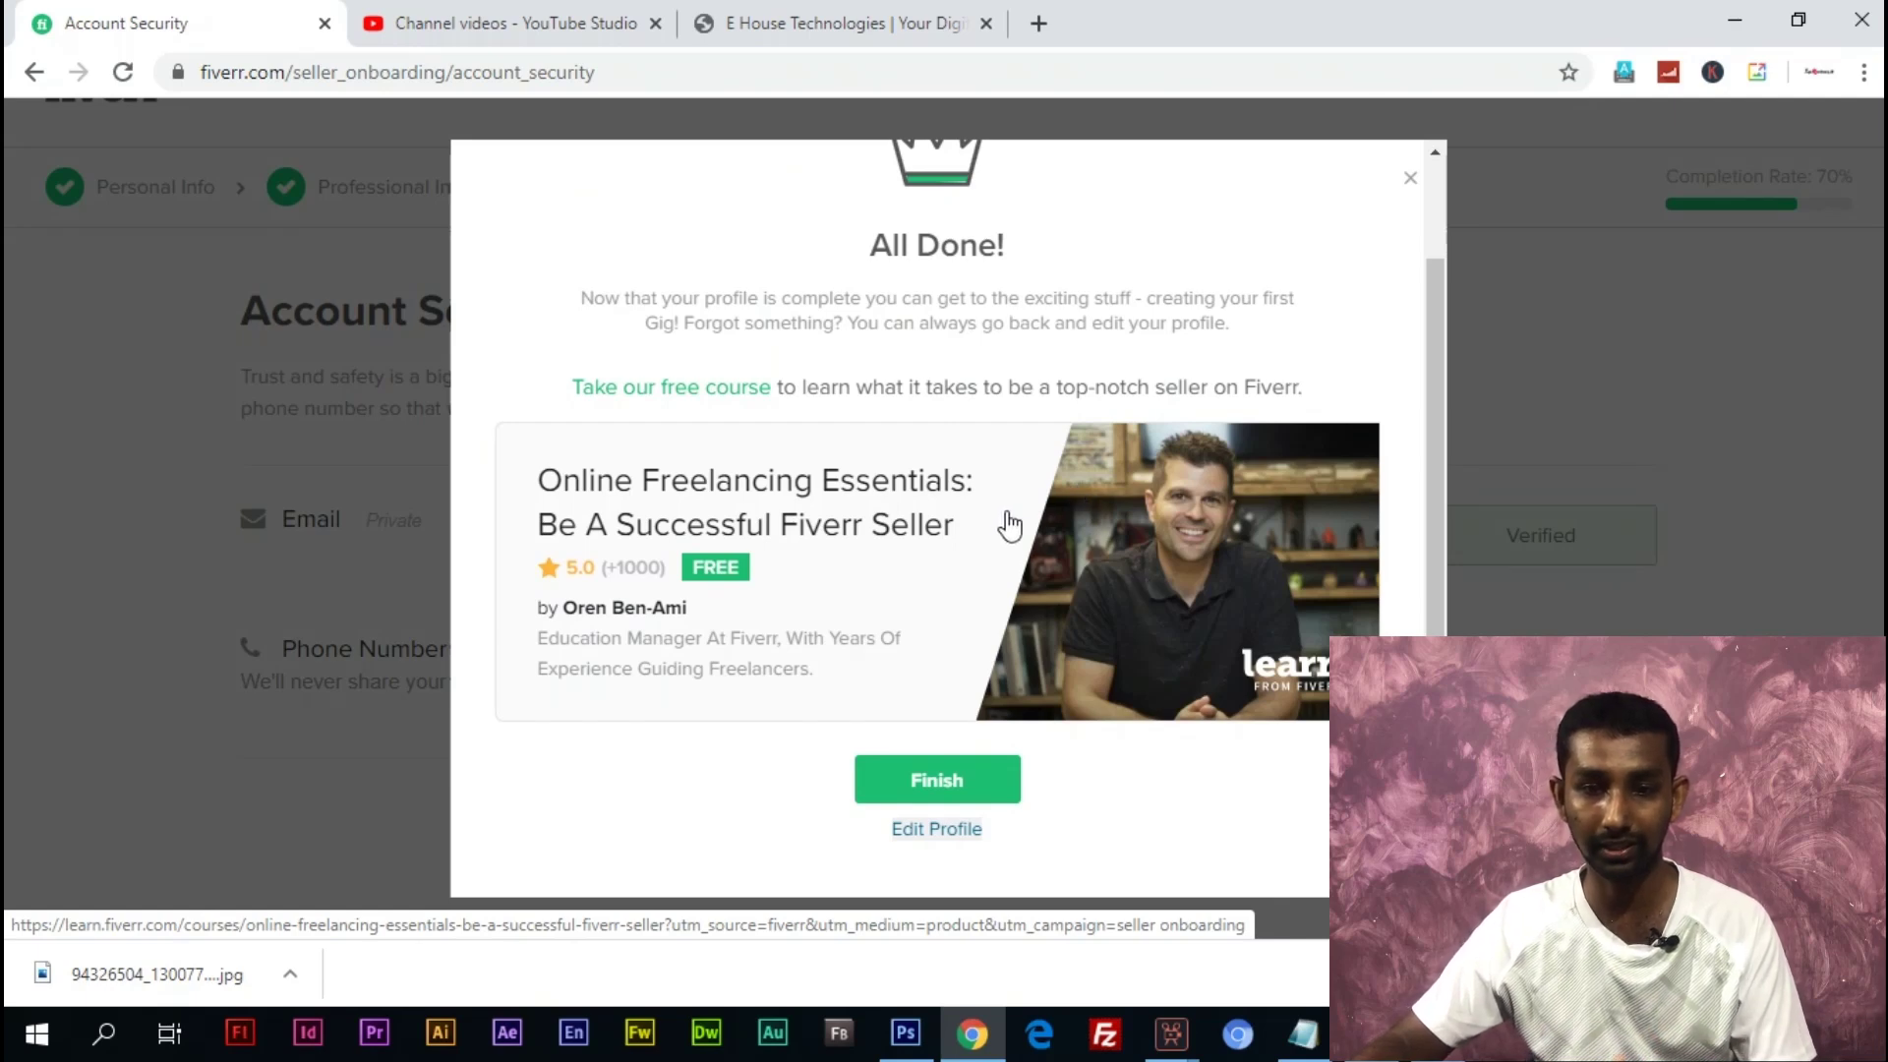
scroll(1037, 501, "up", 2)
scroll(851, 467, "down", 2)
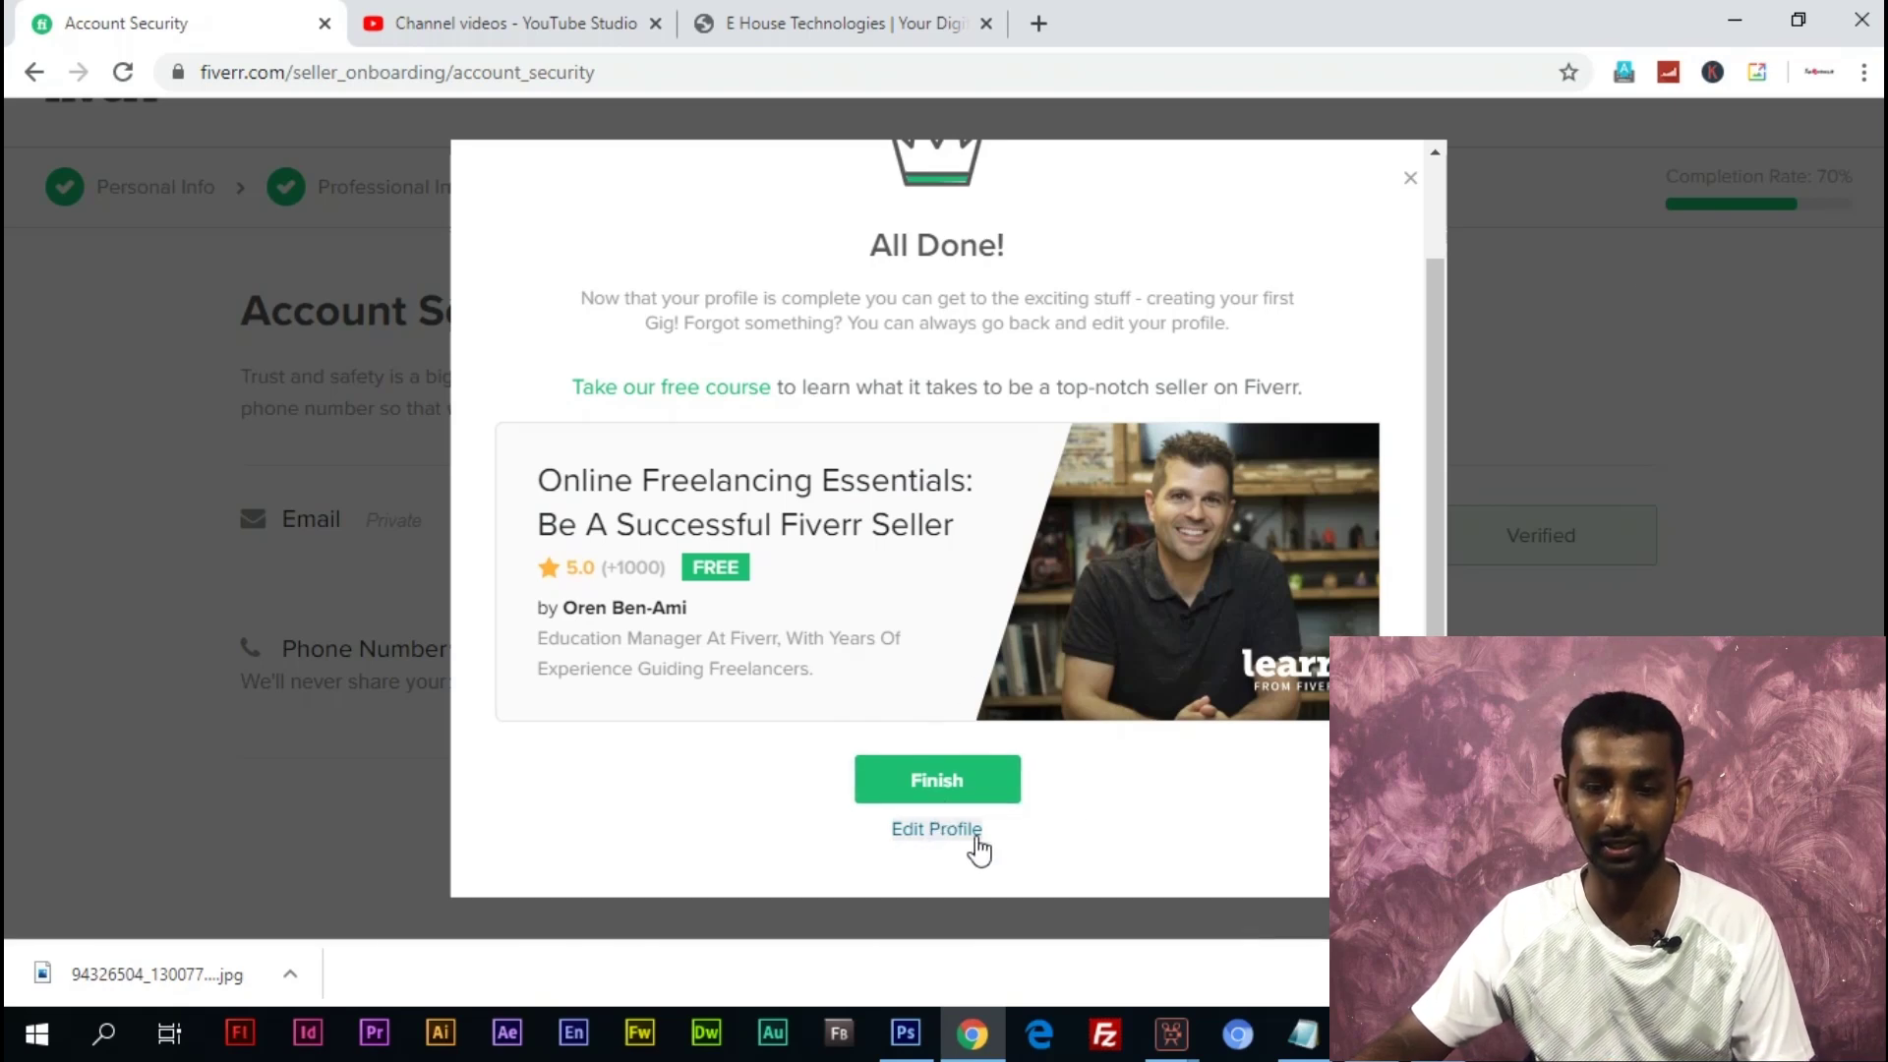
Step: Confirm the All Done dialog to reach the Create a Gig Overview page
left_click(951, 784)
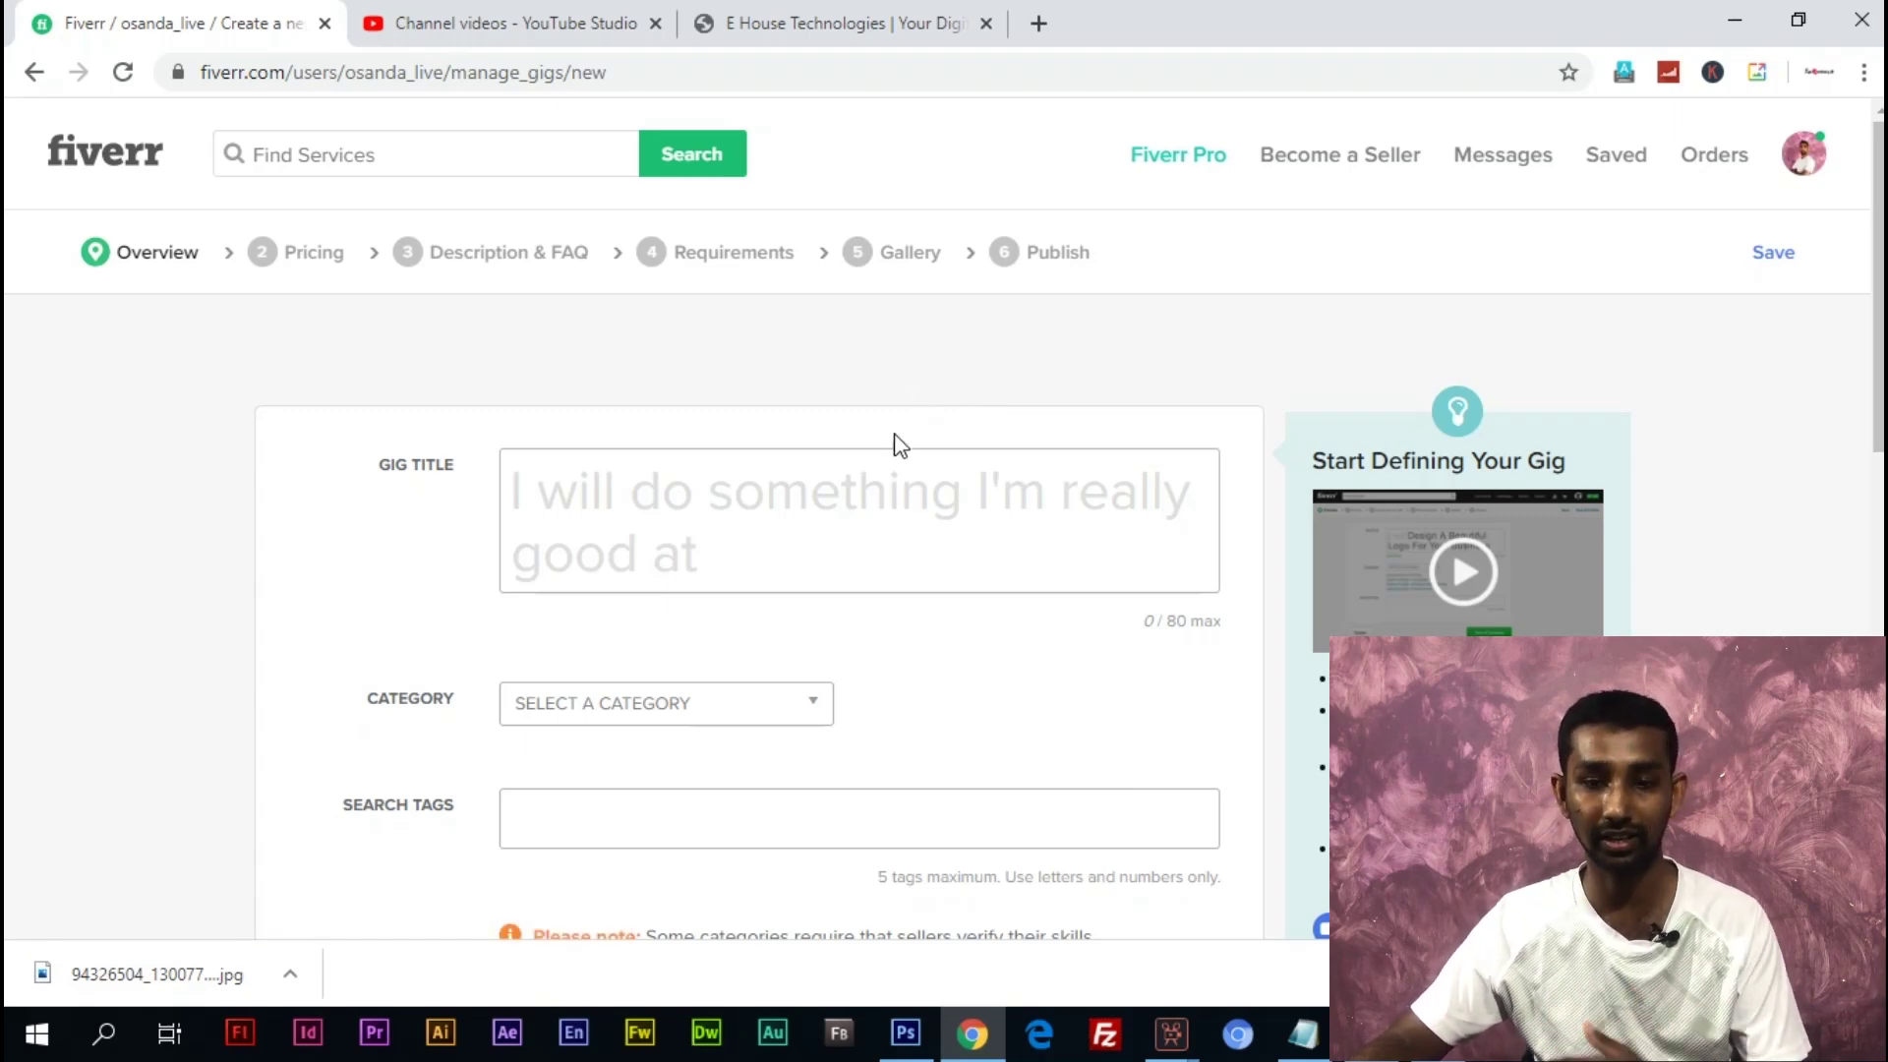
scroll(895, 447, "down", 3)
scroll(885, 551, "down", 3)
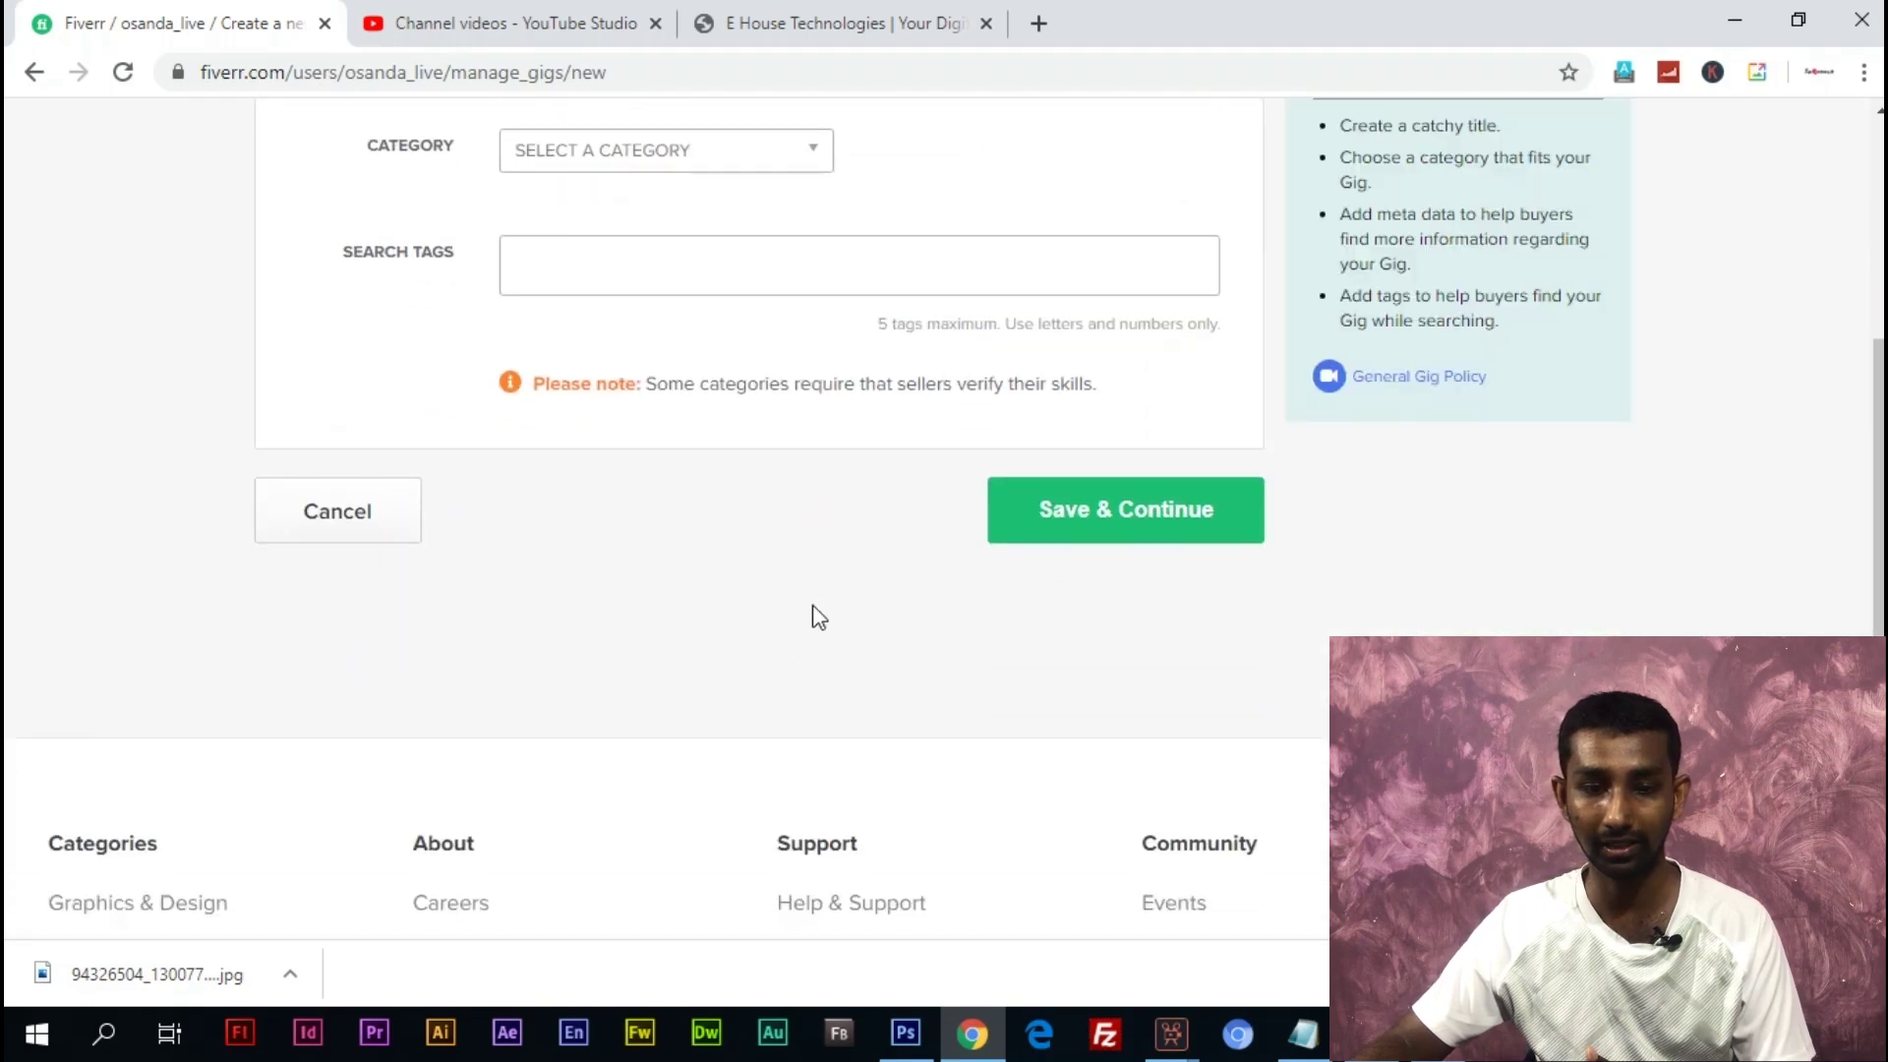
scroll(808, 614, "up", 6)
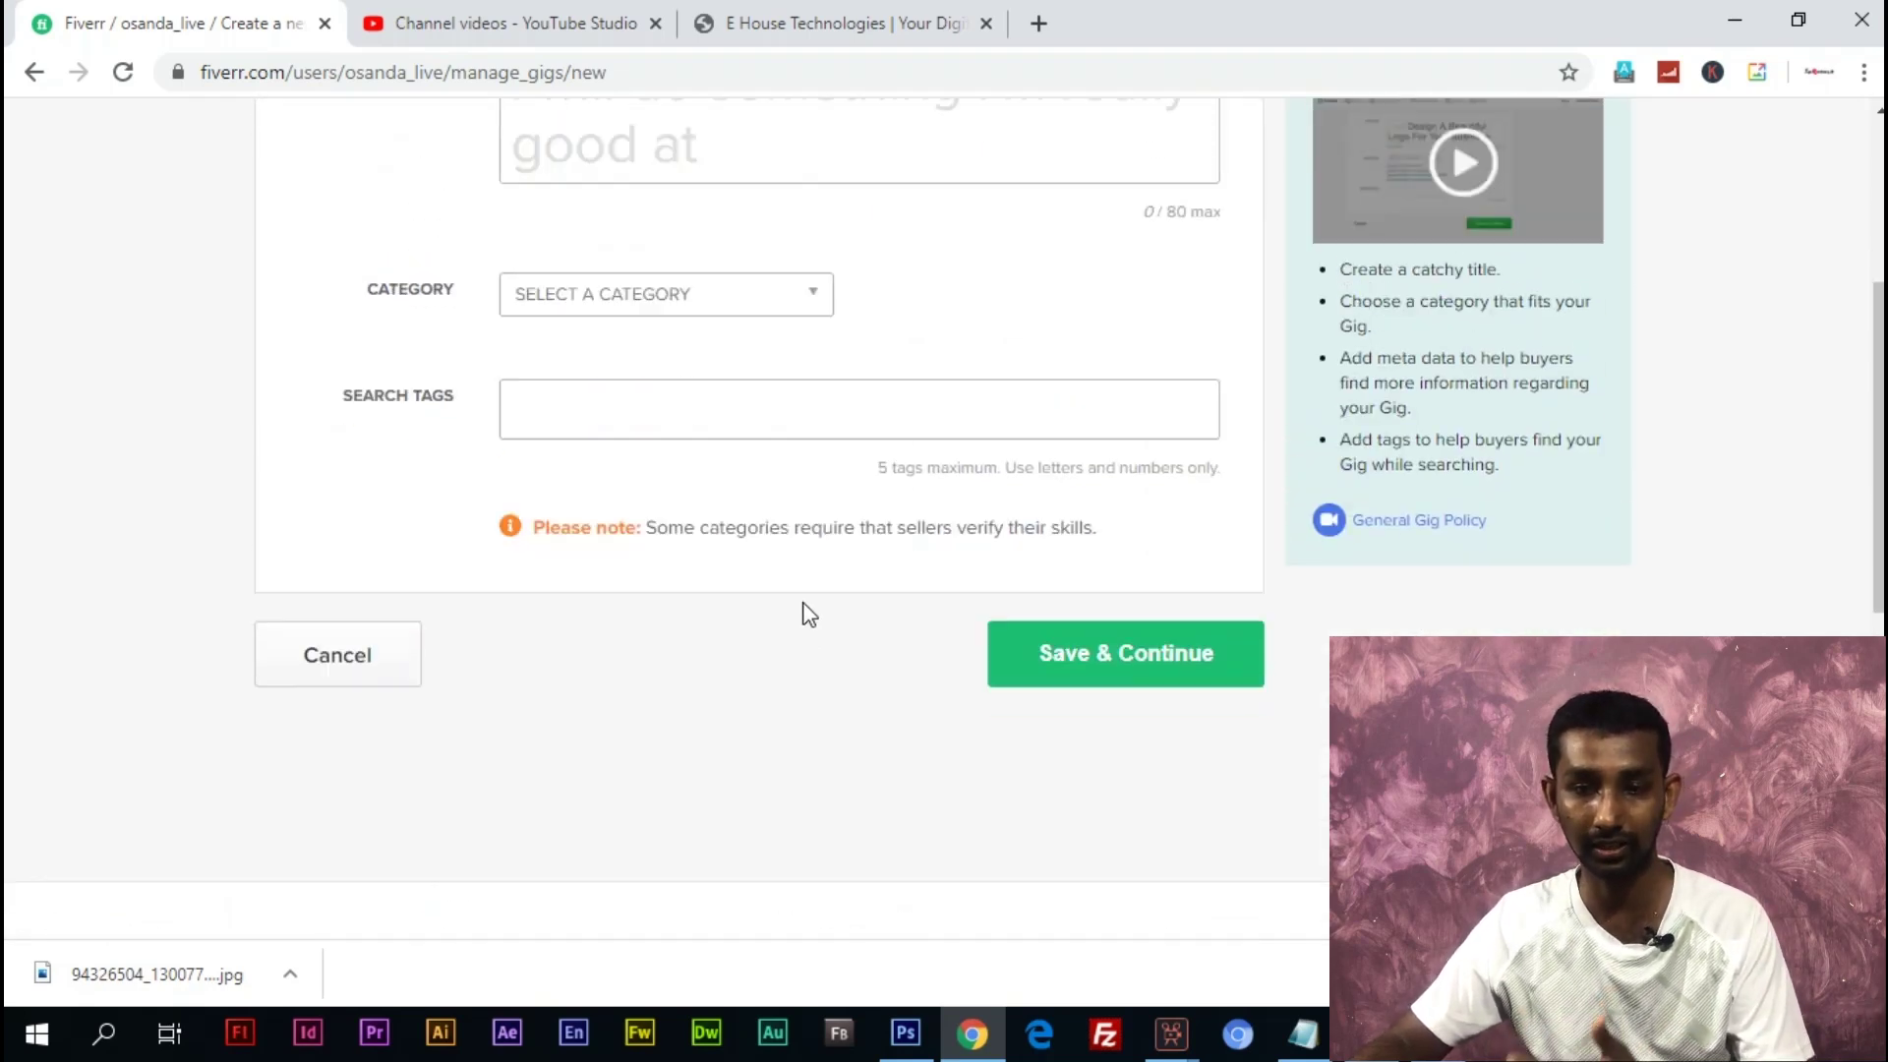